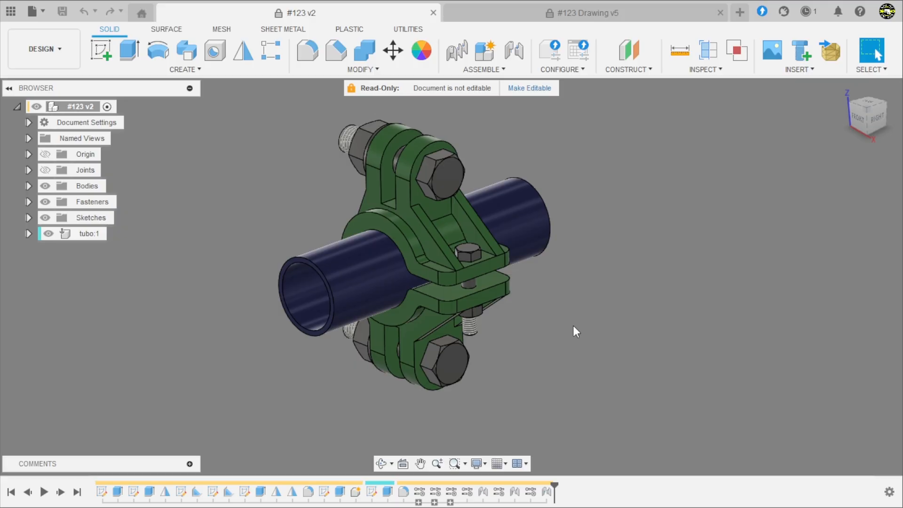
# Examine the finished pipe clamp assembly from several sides and open its drawing, #123 Drawing v5.
pyautogui.keyDown('shift'); pyautogui.moveTo(572, 328); pyautogui.dragTo(541, 316, button='middle'); pyautogui.keyUp('shift')
pyautogui.scroll(2, 471, 261)
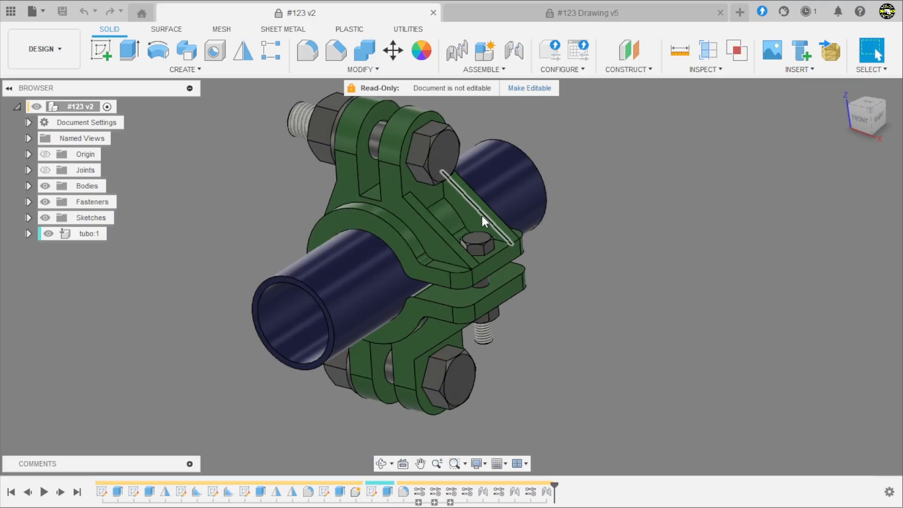
pyautogui.keyDown('shift'); pyautogui.moveTo(492, 285); pyautogui.dragTo(572, 262, button='middle'); pyautogui.keyUp('shift')
pyautogui.keyDown('shift'); pyautogui.moveTo(556, 231); pyautogui.dragTo(436, 141, button='middle'); pyautogui.keyUp('shift')
pyautogui.scroll(2, 383, 114)
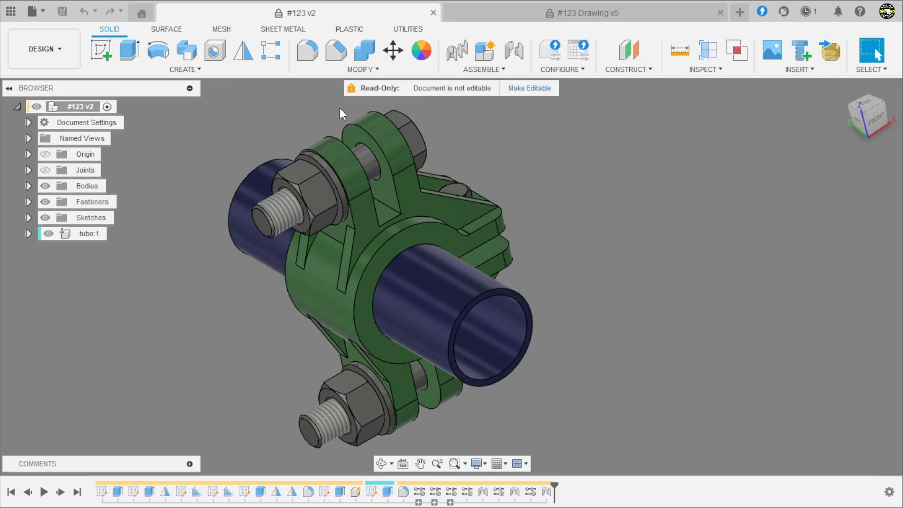
pyautogui.click(485, 14)
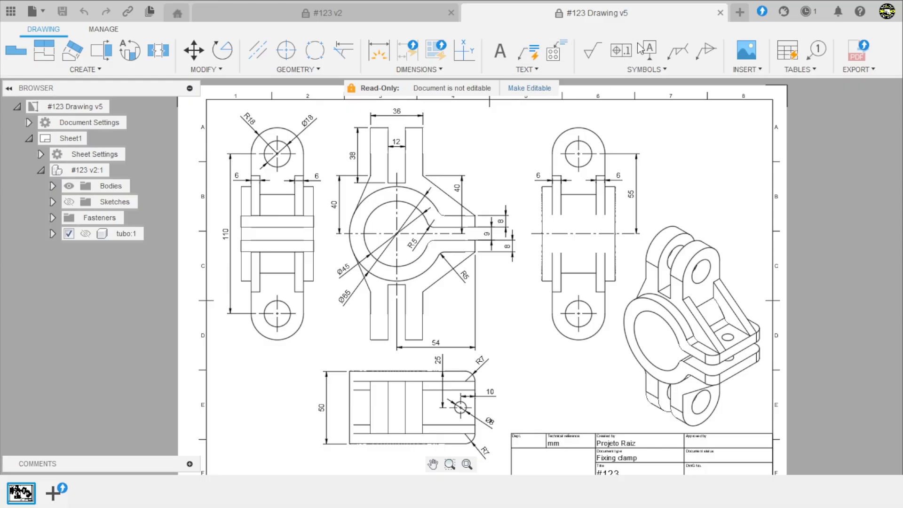
# Create a new design and start a sketch on the front (XZ) origin plane.
pyautogui.click(740, 13)
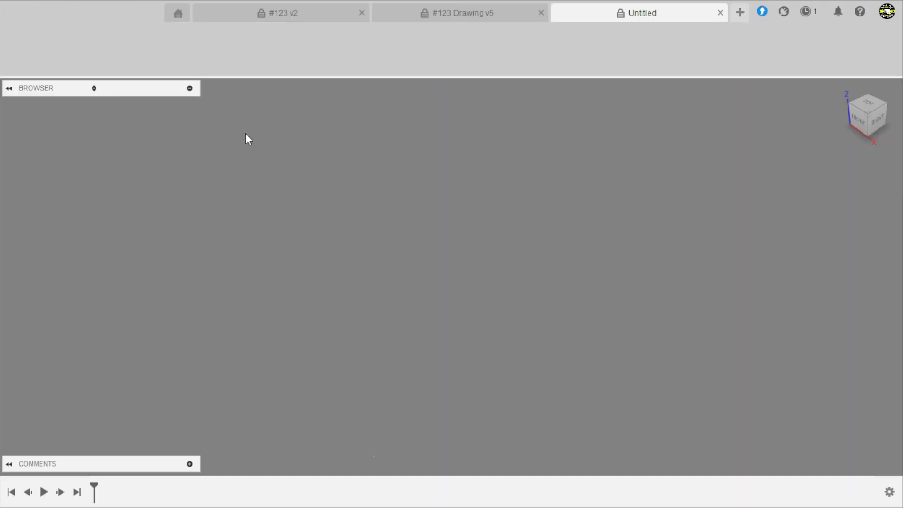
pyautogui.click(100, 50)
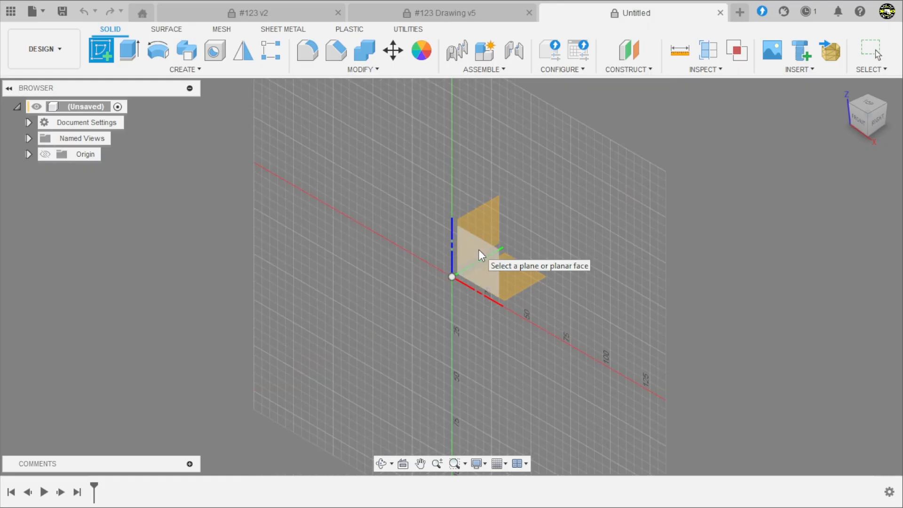
pyautogui.click(479, 250)
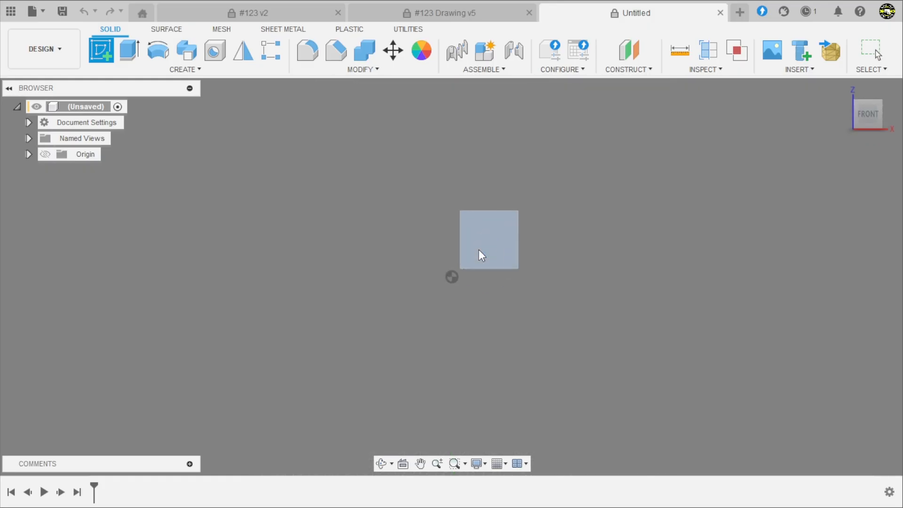
# Check the clamp ring and tab dimensions in the front view of #123 Drawing v5 and return to the untitled design's sketch.
pyautogui.click(426, 13)
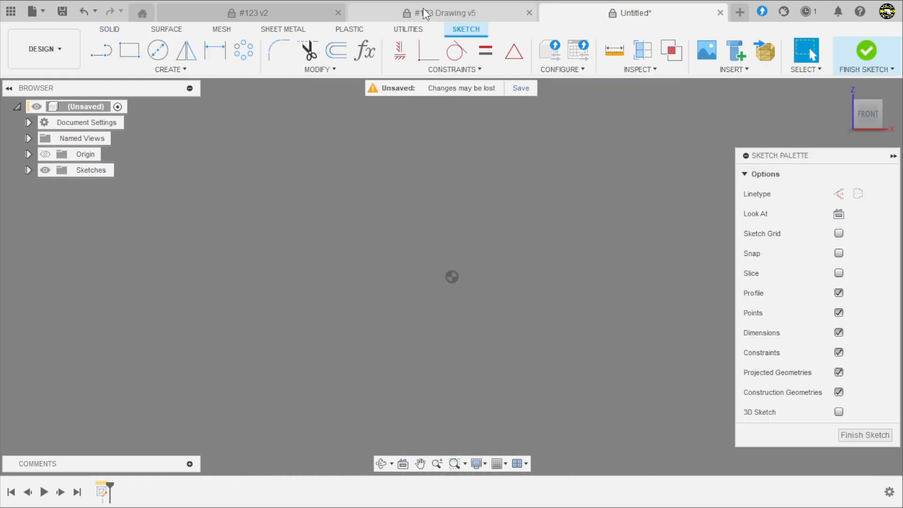
pyautogui.scroll(5, 438, 204)
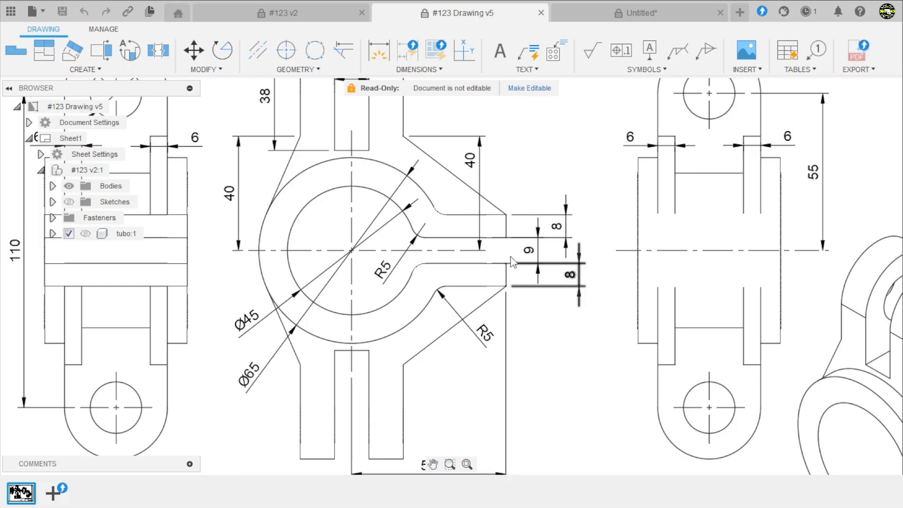
pyautogui.scroll(-1, 456, 221)
pyautogui.scroll(1, 438, 410)
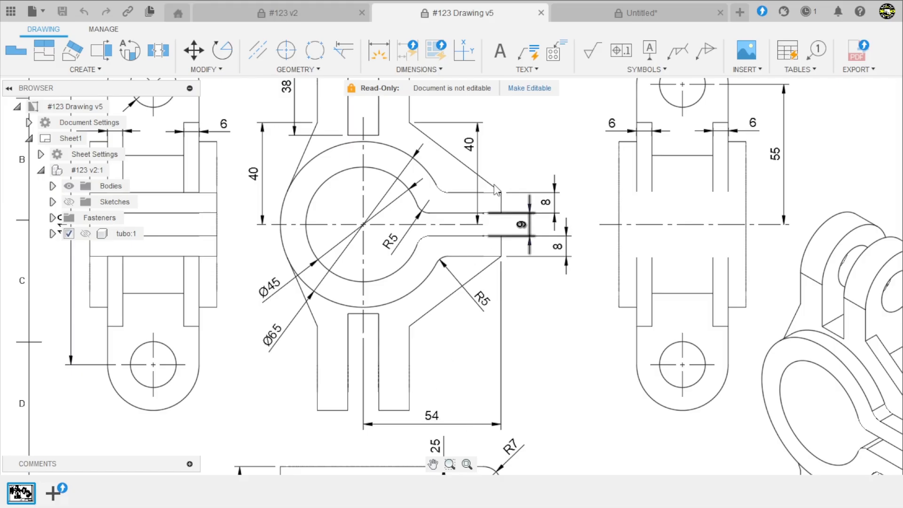
pyautogui.click(581, 17)
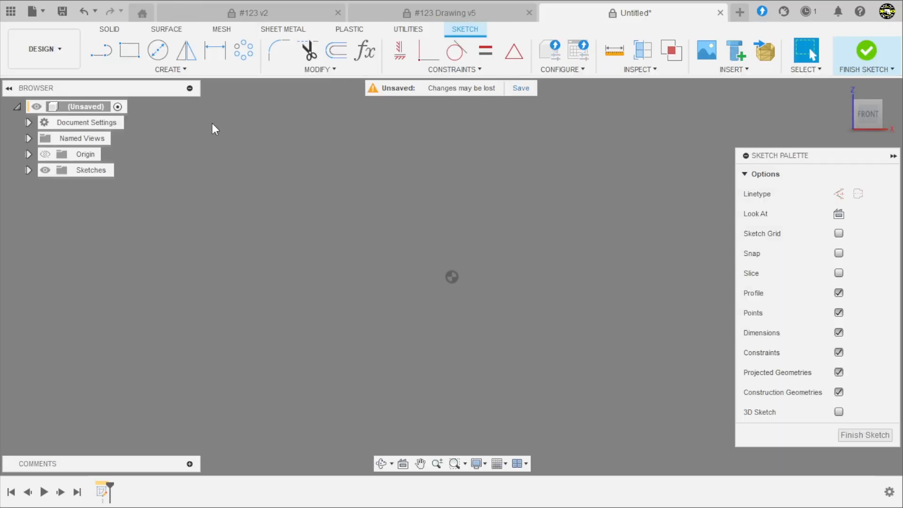
# Draw a 45 mm diameter circle centred on the sketch origin.
pyautogui.click(163, 52)
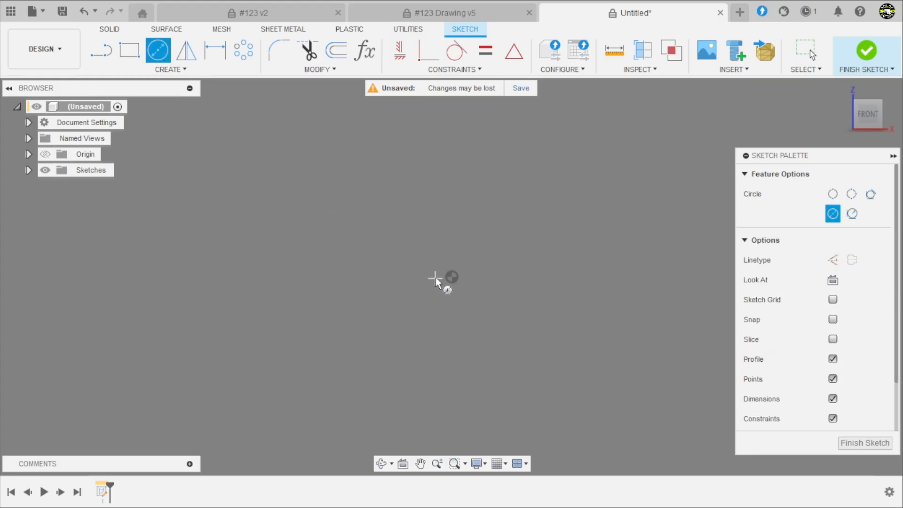
pyautogui.click(452, 277)
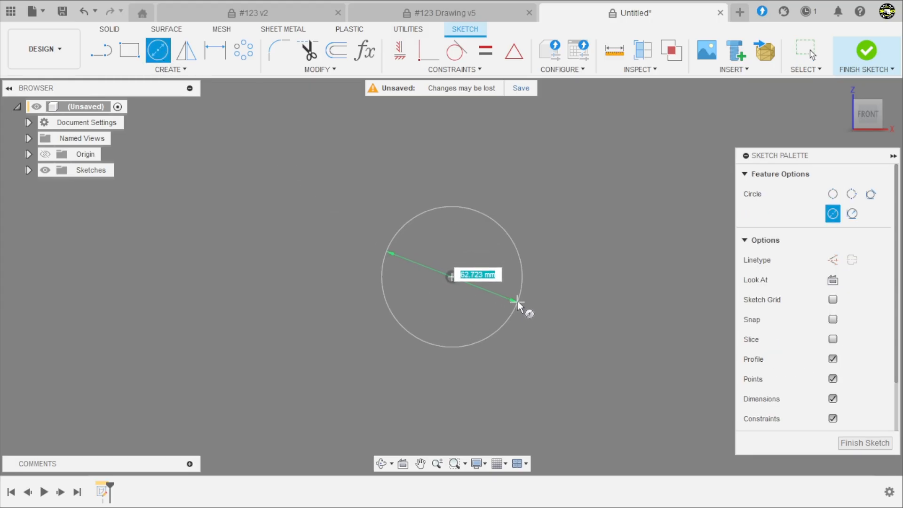
pyautogui.write('45')
pyautogui.press('Return')
pyautogui.press('Escape')
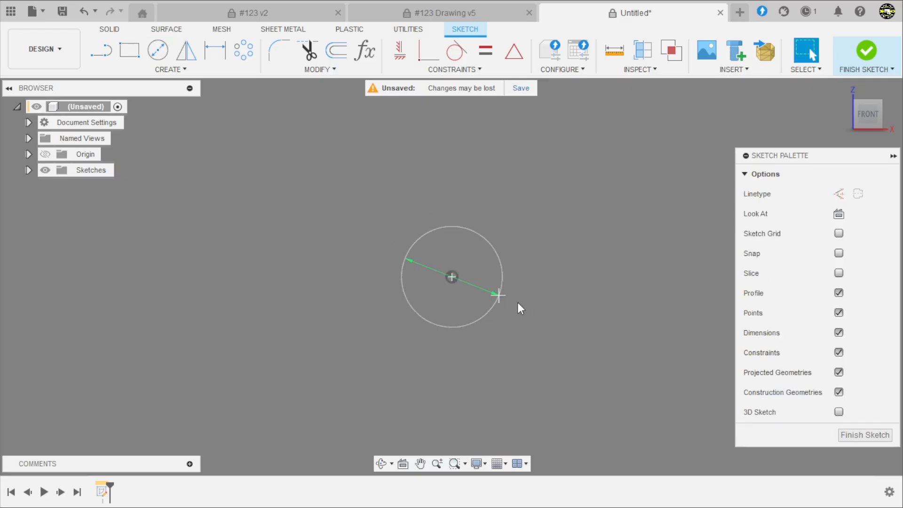
# Draw a concentric 65 mm diameter circle around the inner circle, centred on the origin.
pyautogui.scroll(1, 518, 306)
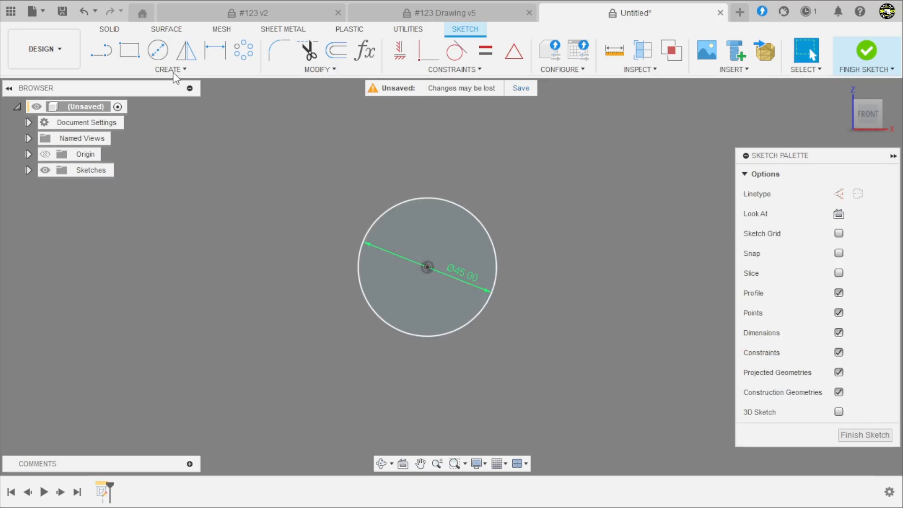
pyautogui.click(158, 50)
pyautogui.click(428, 267)
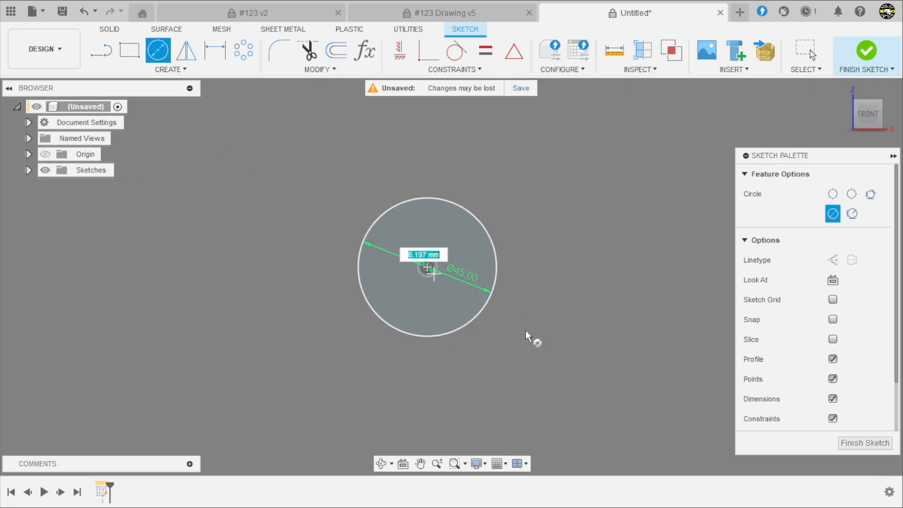
pyautogui.write('65')
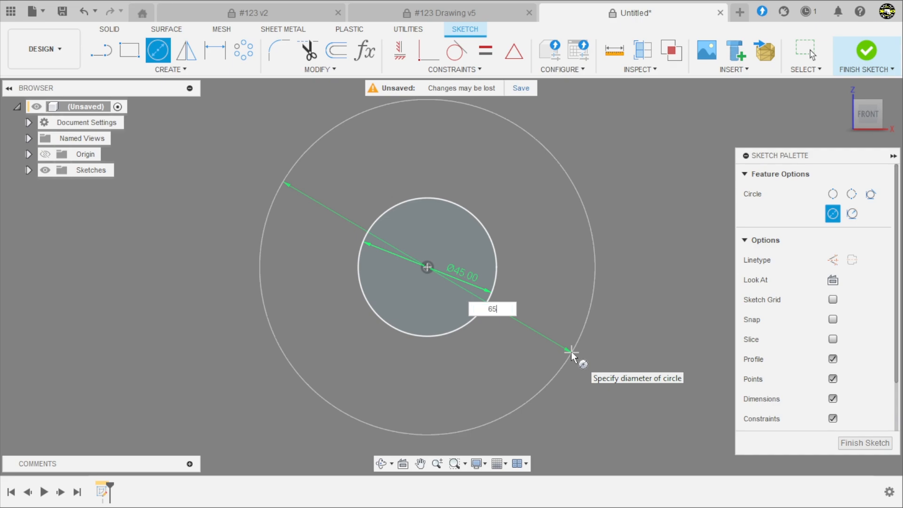
pyautogui.press('Return')
pyautogui.press('Escape')
pyautogui.scroll(1, 571, 352)
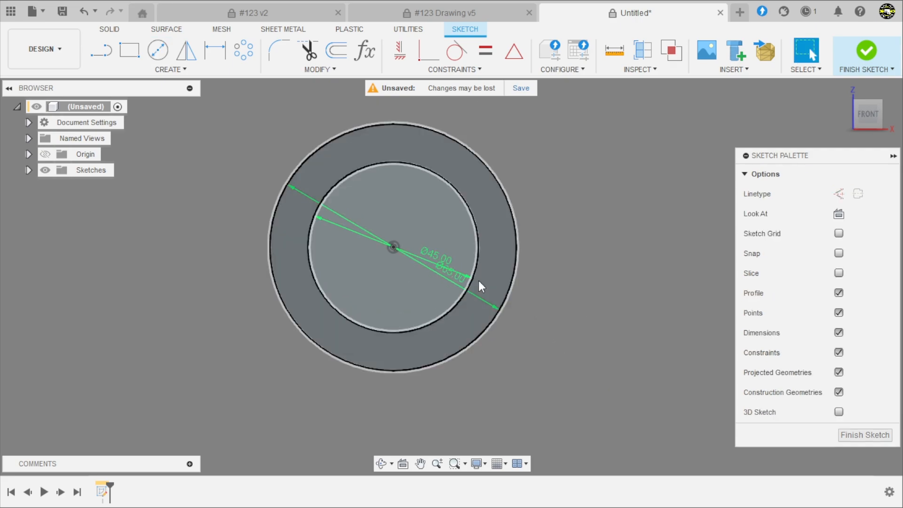
# Move the 45 mm and 65 mm diameter dimension labels outside the circles.
pyautogui.moveTo(442, 259); pyautogui.dragTo(284, 117)
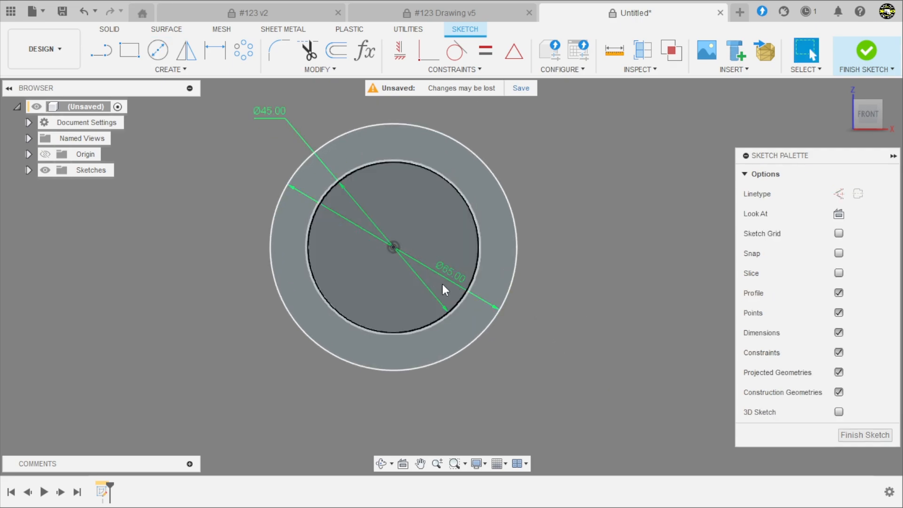
pyautogui.moveTo(443, 283); pyautogui.dragTo(258, 351)
pyautogui.scroll(-2, 176, 332)
pyautogui.scroll(1, 356, 188)
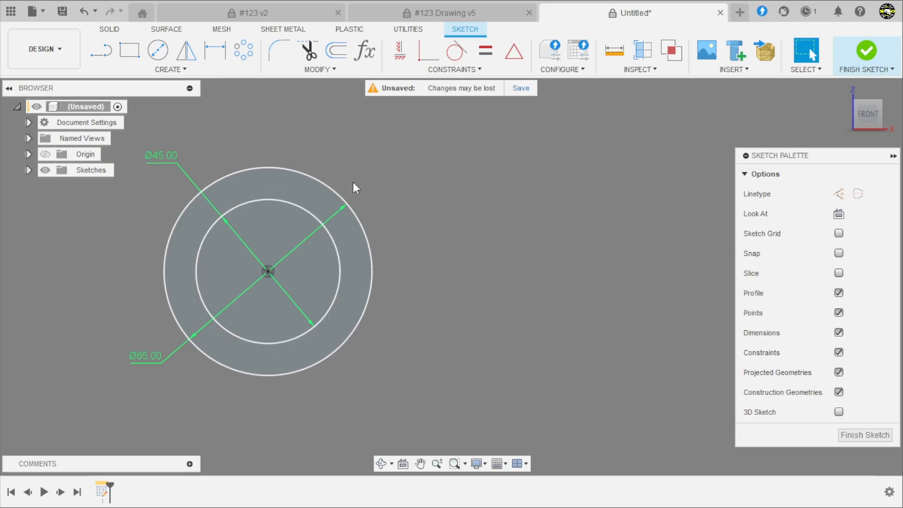
# Sketch the upper clamp tab with lines from the inner circle horizontally to about 61 mm from the centre, up, and back to the outer circle.
pyautogui.click(101, 51)
pyautogui.scroll(1, 342, 232)
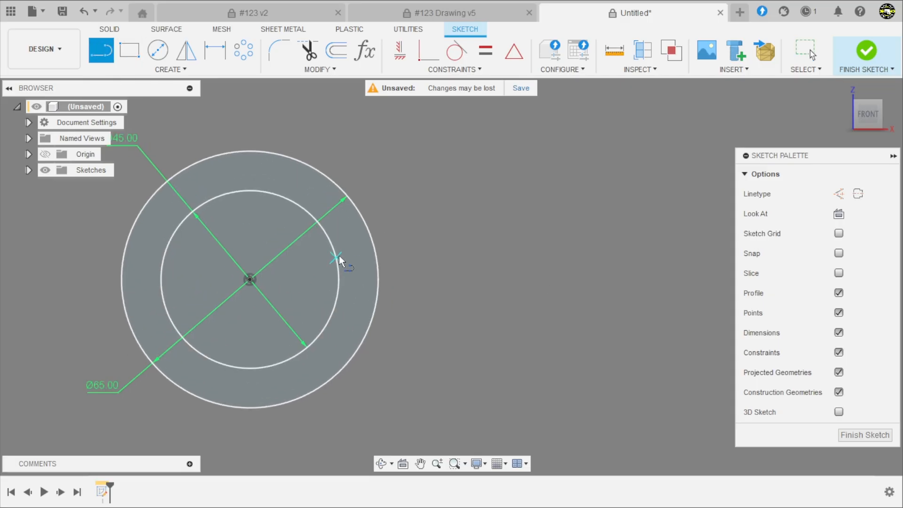
pyautogui.click(334, 255)
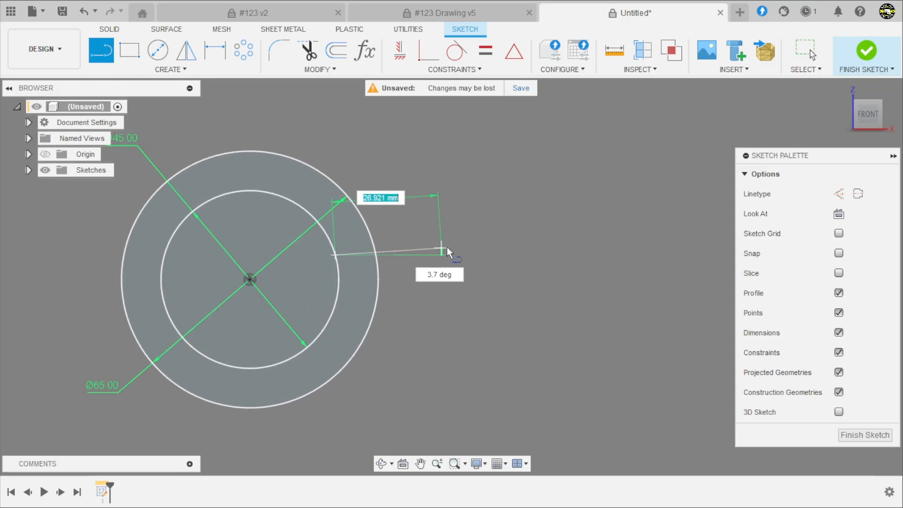
pyautogui.click(491, 255)
pyautogui.click(491, 201)
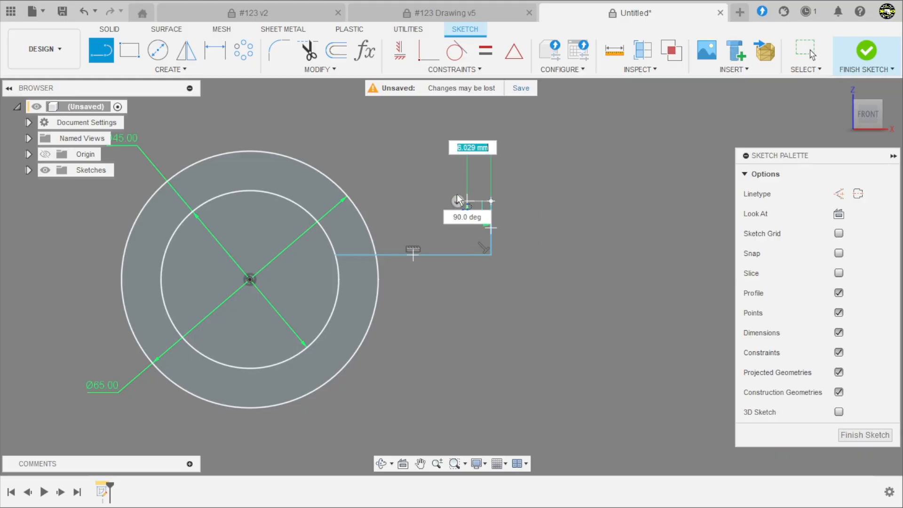
pyautogui.click(352, 202)
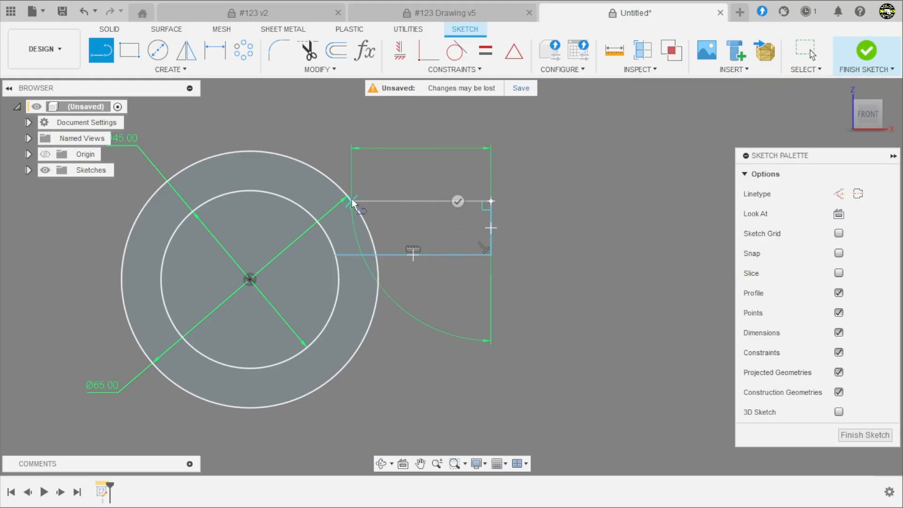
pyautogui.press('Escape')
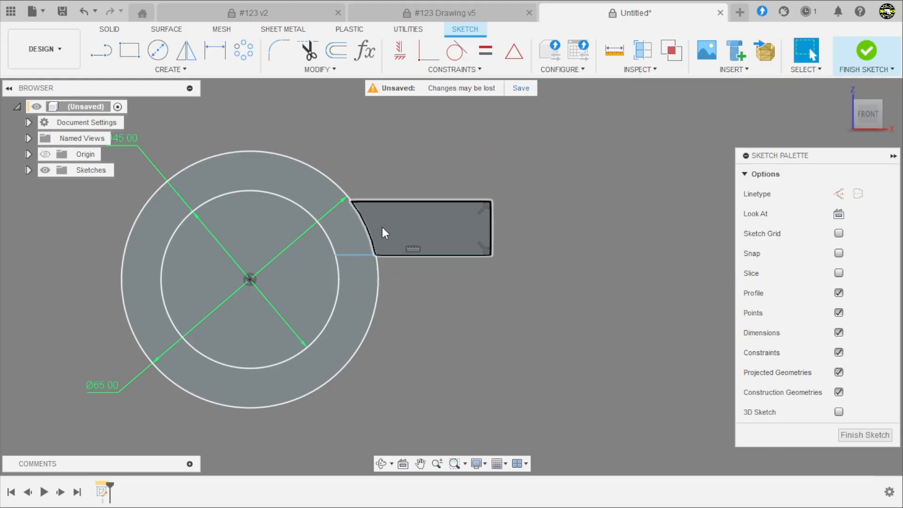
# Dimension the tab's vertical end line to set its thickness to 8 mm.
pyautogui.scroll(-1, 423, 245)
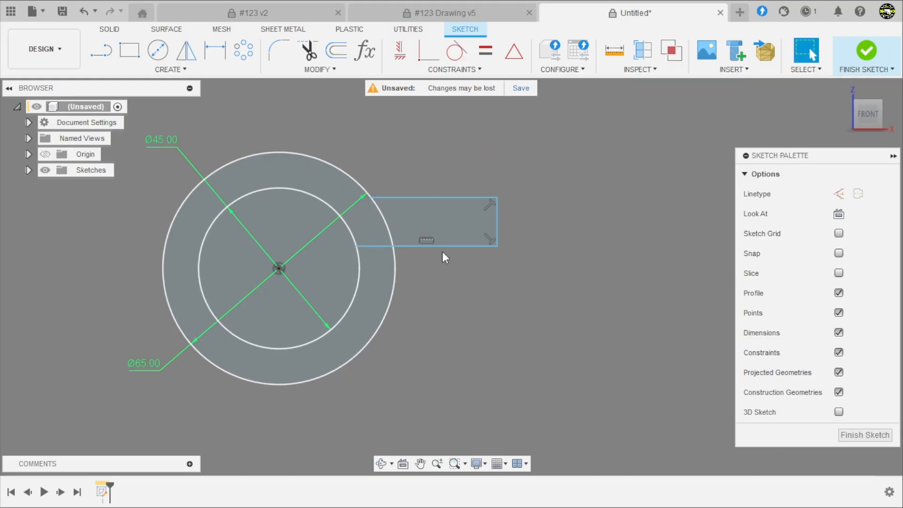
pyautogui.click(212, 56)
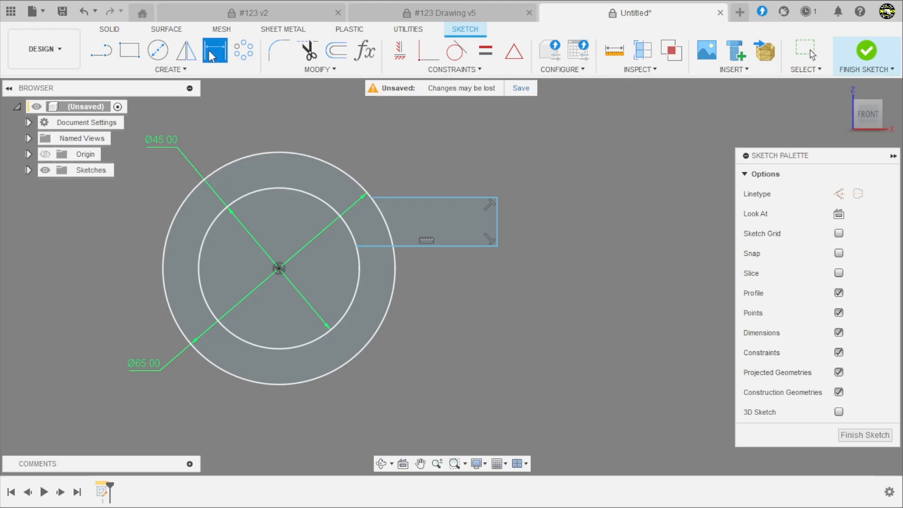
pyautogui.click(500, 230)
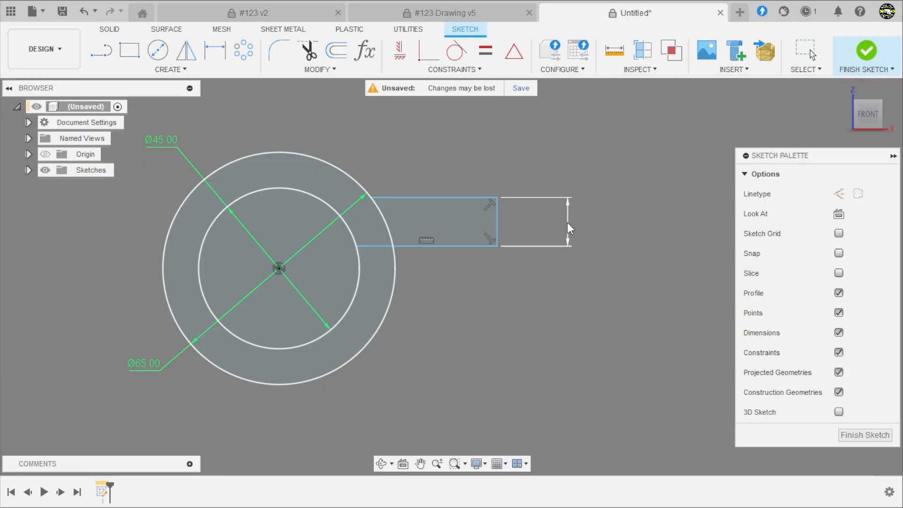
pyautogui.click(570, 229)
pyautogui.write('8')
pyautogui.press('Return')
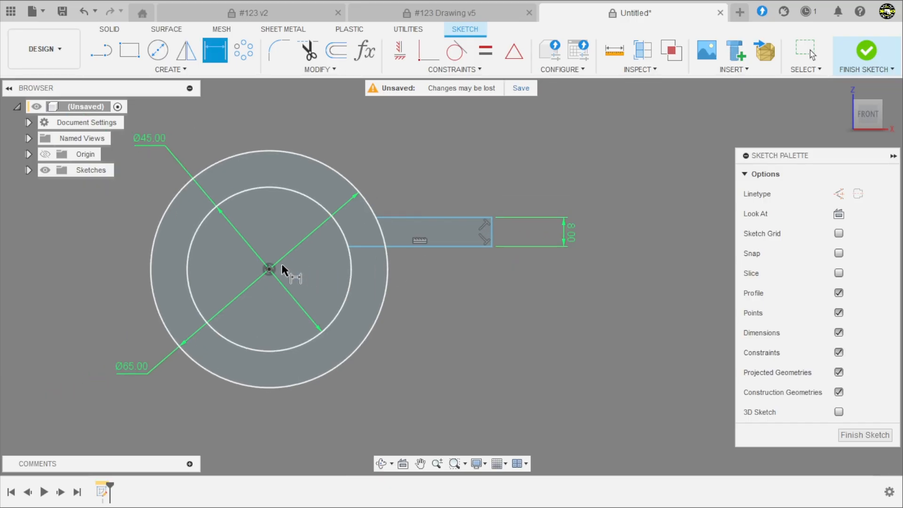
# Dimension the horizontal distance from the circle centre to the tab's end line as 54 mm.
pyautogui.click(269, 269)
pyautogui.click(492, 235)
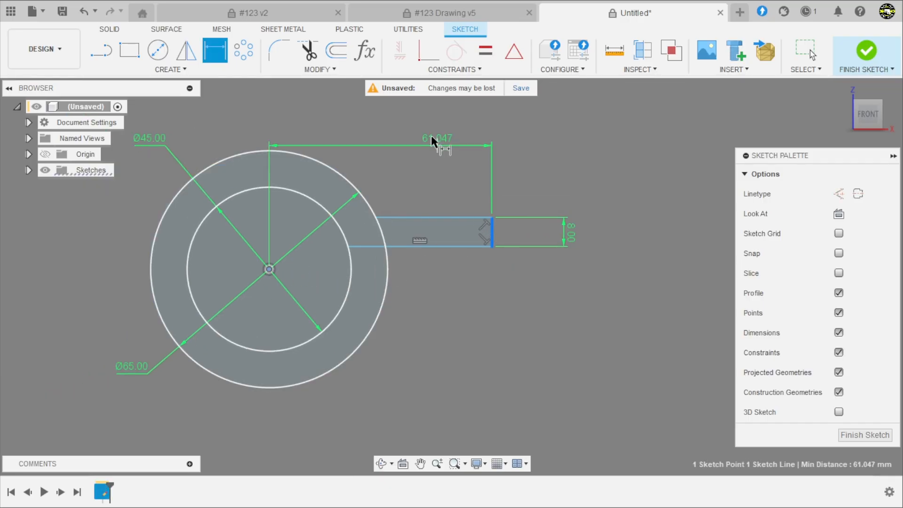
pyautogui.click(411, 117)
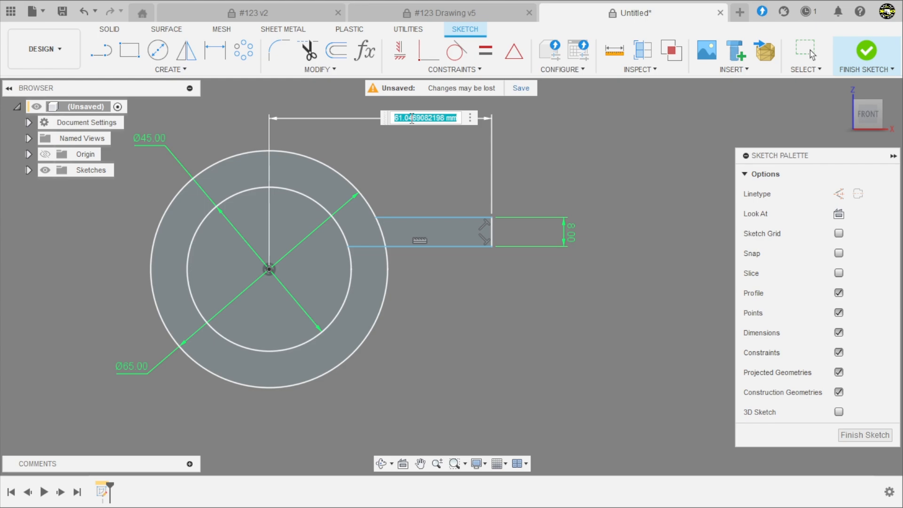
pyautogui.write('54')
pyautogui.press('Return')
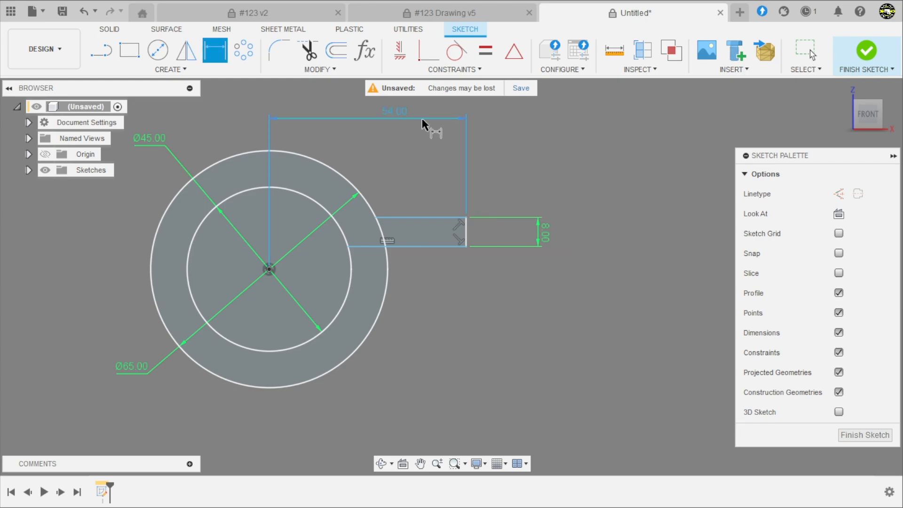
# Dimension the vertical distance from the circle centre to the tab's lower line as 9/2 mm.
pyautogui.scroll(-3, 435, 174)
pyautogui.scroll(4, 426, 202)
pyautogui.scroll(1, 409, 209)
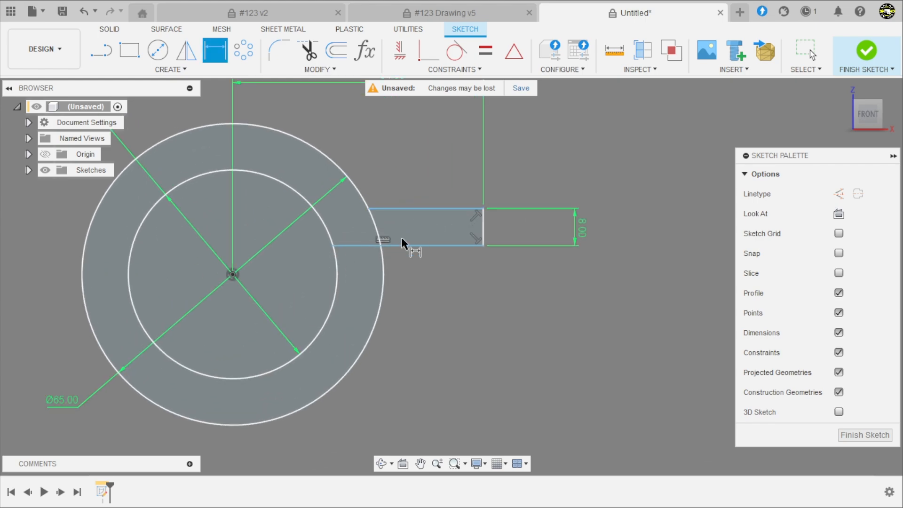
pyautogui.click(233, 274)
pyautogui.click(438, 245)
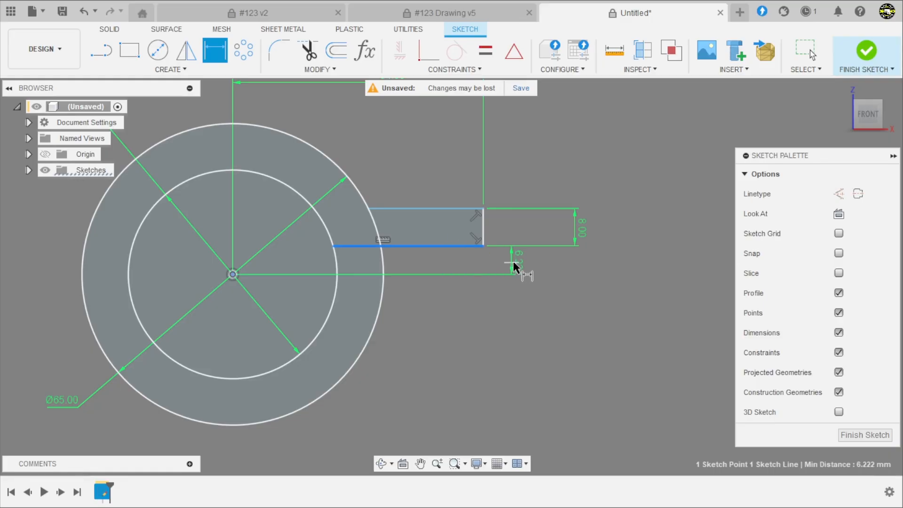
pyautogui.click(538, 263)
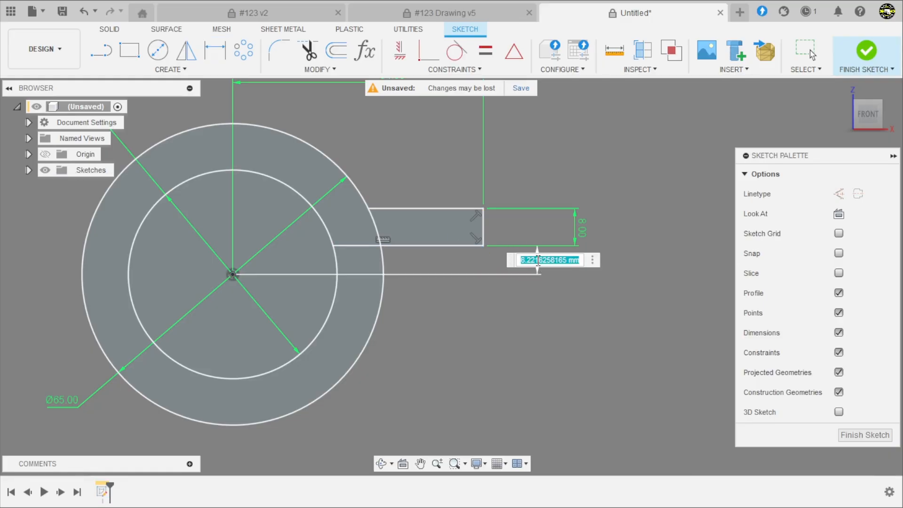
pyautogui.write('9')
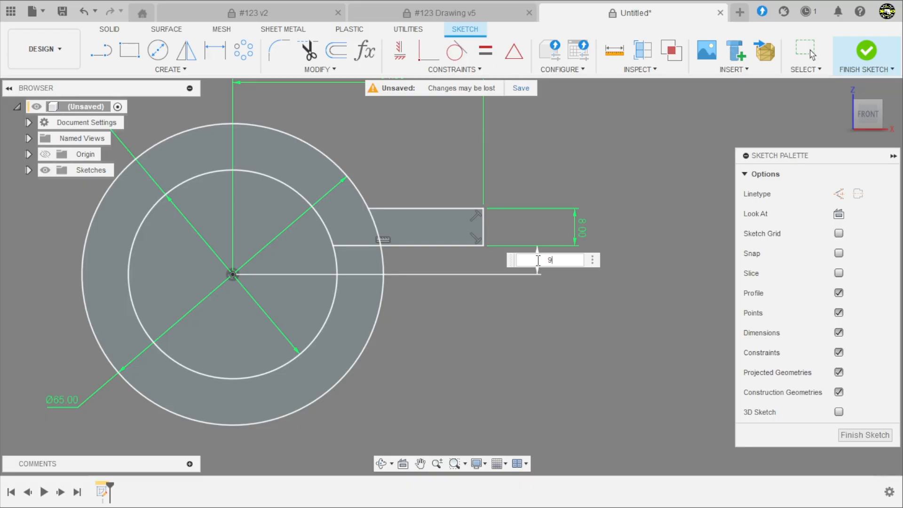
pyautogui.write('/2')
pyautogui.press('Return')
pyautogui.scroll(-2, 541, 264)
pyautogui.scroll(2, 577, 274)
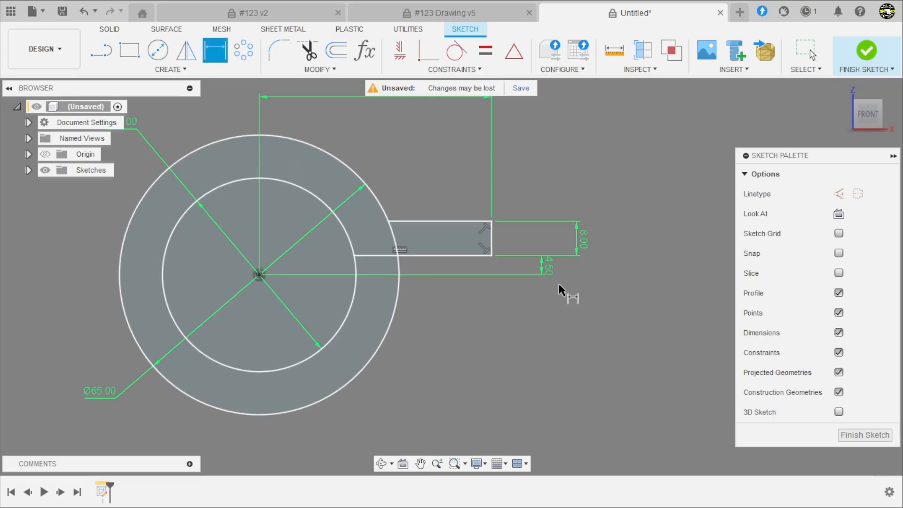
pyautogui.scroll(-1, 565, 282)
pyautogui.scroll(1, 506, 272)
pyautogui.press('Escape')
pyautogui.scroll(-2, 496, 273)
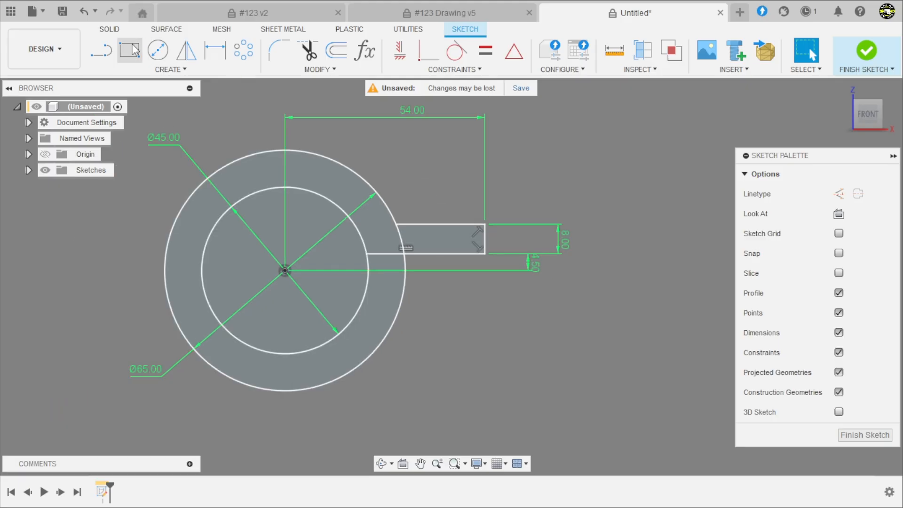
# Draw a horizontal construction line about 83 mm long from the circle centre, extending past the tab's end.
pyautogui.press('l')
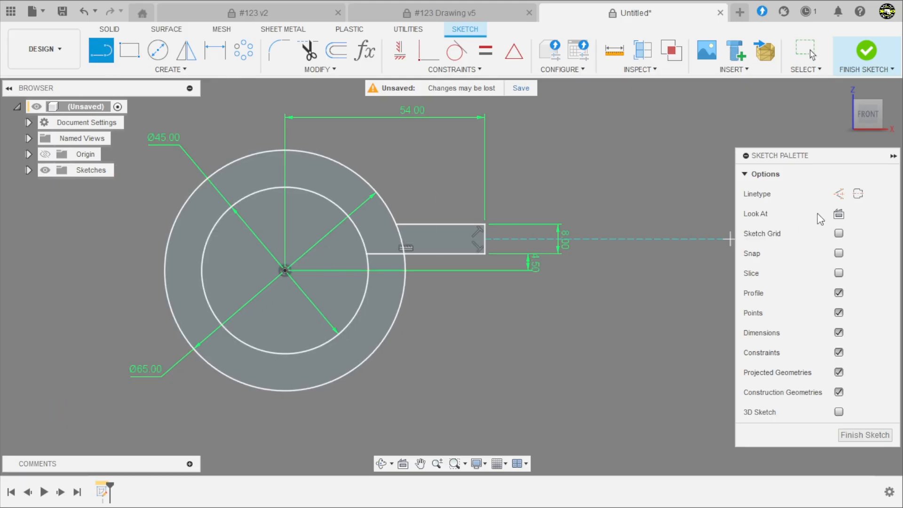
pyautogui.click(839, 199)
pyautogui.click(284, 271)
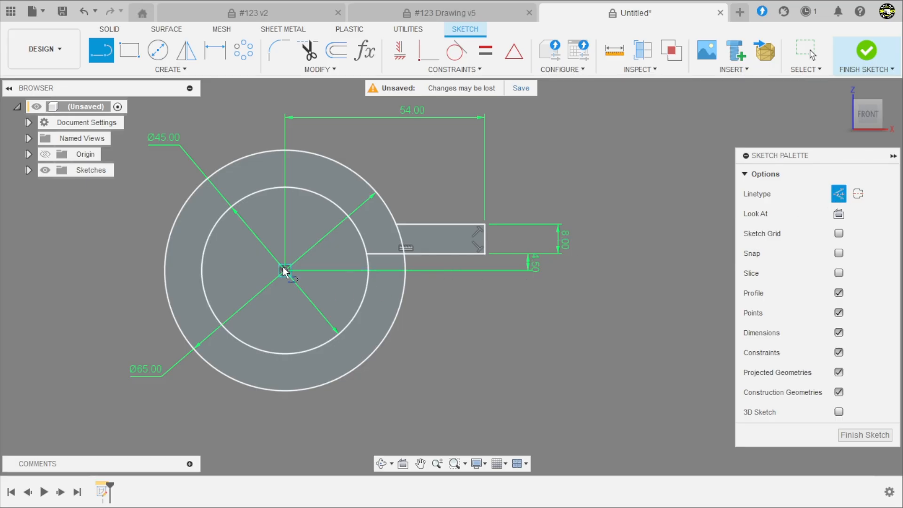
pyautogui.click(593, 271)
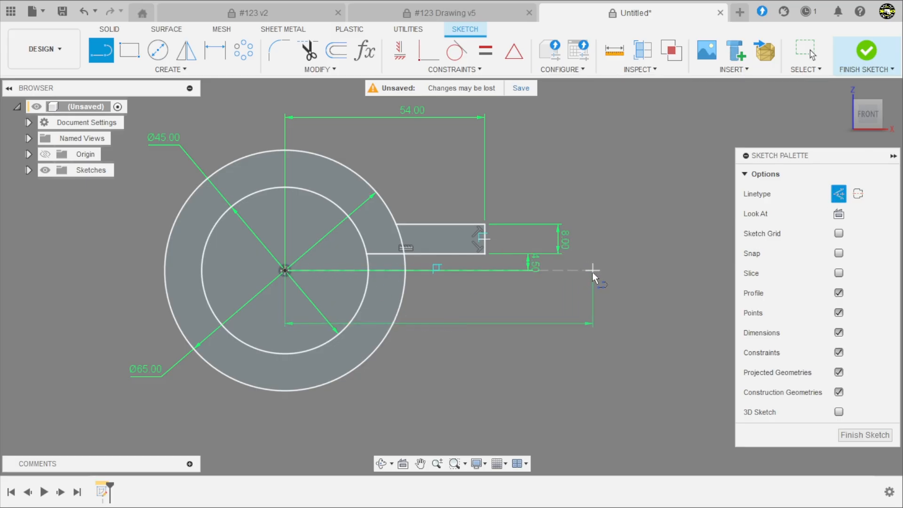
pyautogui.click(593, 238)
pyautogui.scroll(-2, 499, 308)
pyautogui.scroll(2, 499, 309)
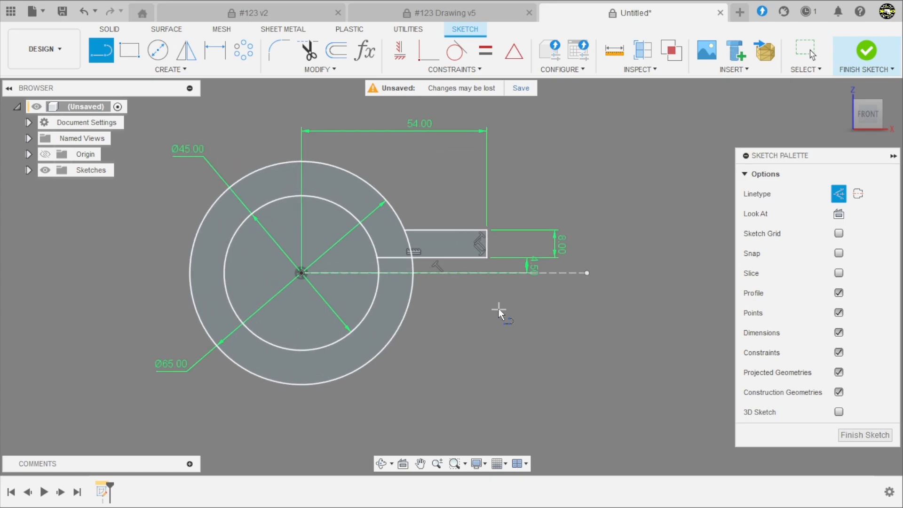
pyautogui.scroll(2, 501, 301)
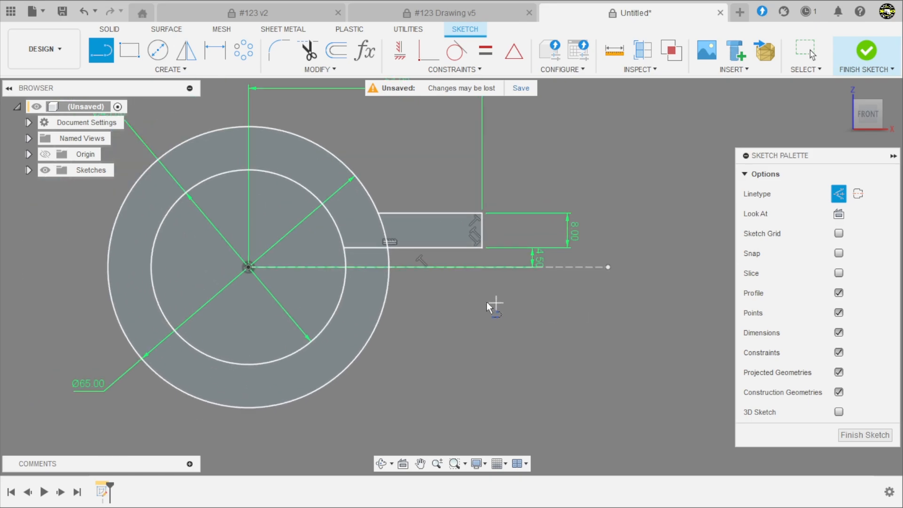
pyautogui.press('Escape')
# Mirror the tab's three lines about the horizontal construction line to form the lower tab.
pyautogui.click(187, 51)
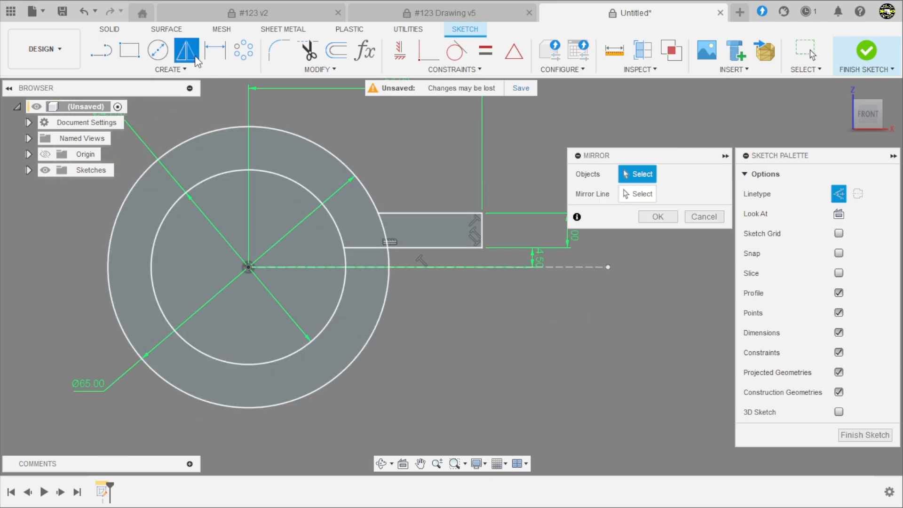
pyautogui.click(414, 248)
pyautogui.click(480, 227)
pyautogui.click(444, 211)
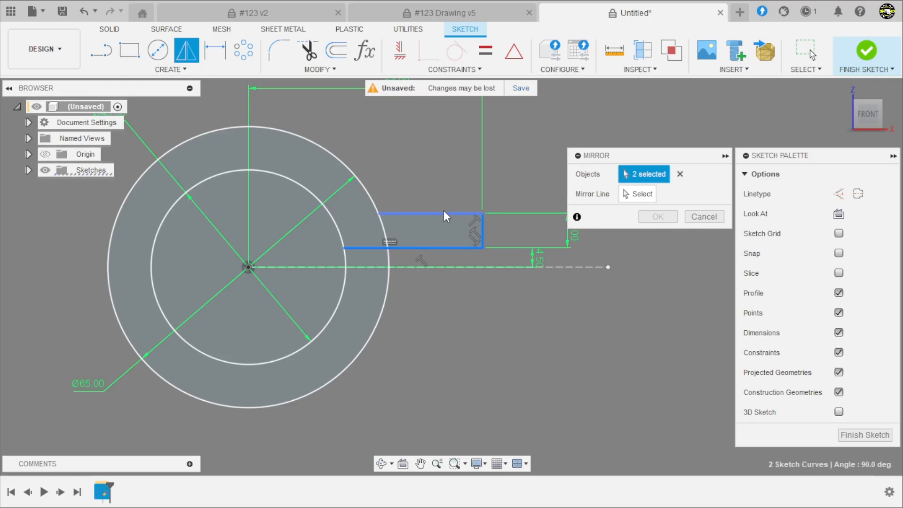
pyautogui.click(640, 194)
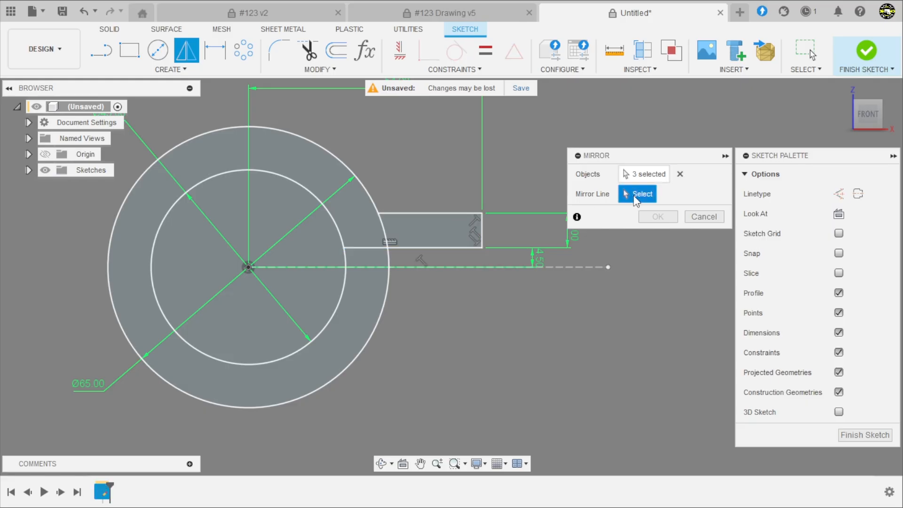
pyautogui.click(592, 267)
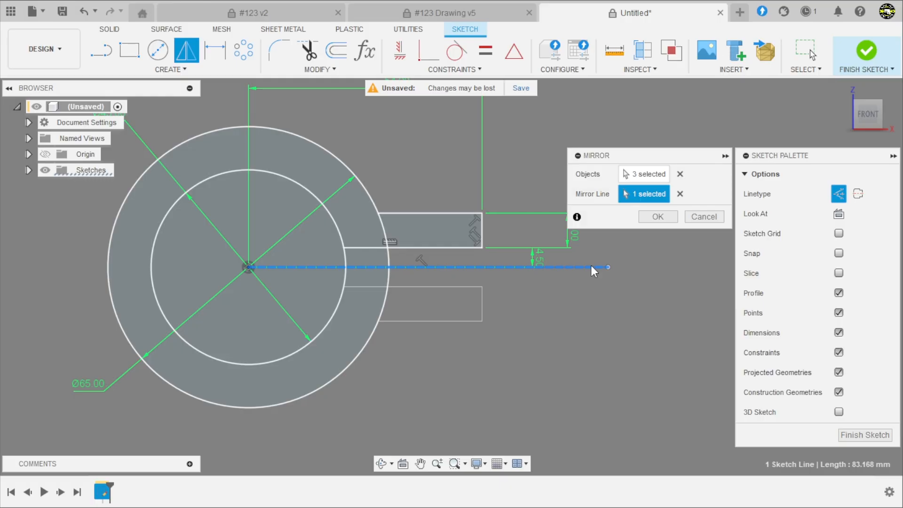
pyautogui.click(659, 217)
pyautogui.scroll(-2, 587, 255)
pyautogui.scroll(5, 556, 280)
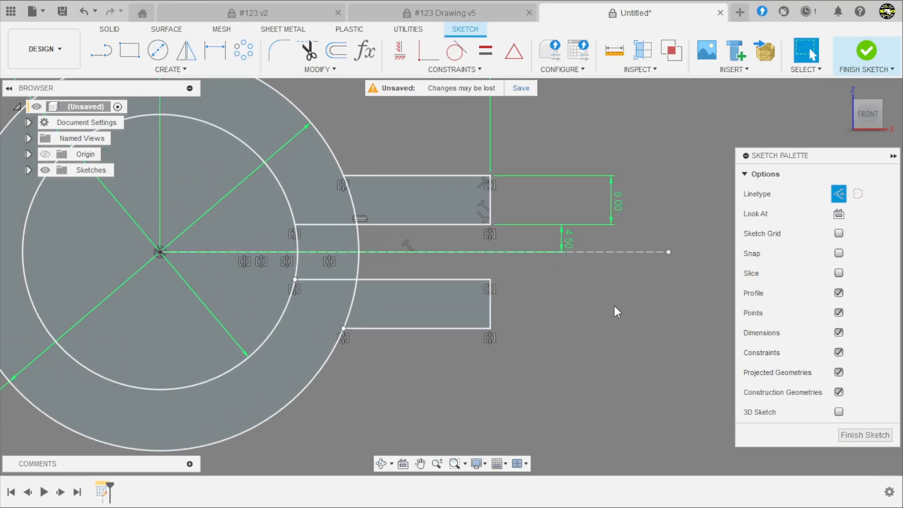
pyautogui.scroll(-2, 617, 309)
pyautogui.scroll(1, 579, 301)
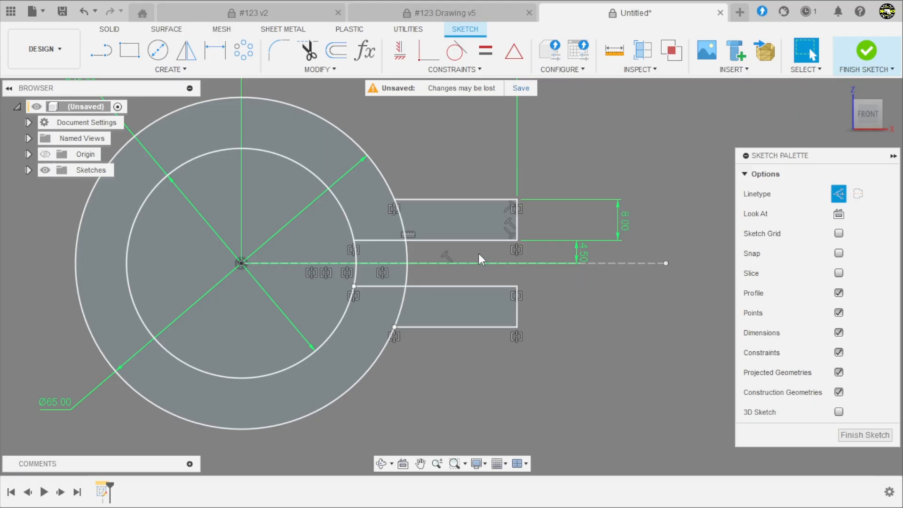
# Trim the outer circle across both tabs and the gap, and the inner circle between the tabs, to open the clamp ring.
pyautogui.click(309, 53)
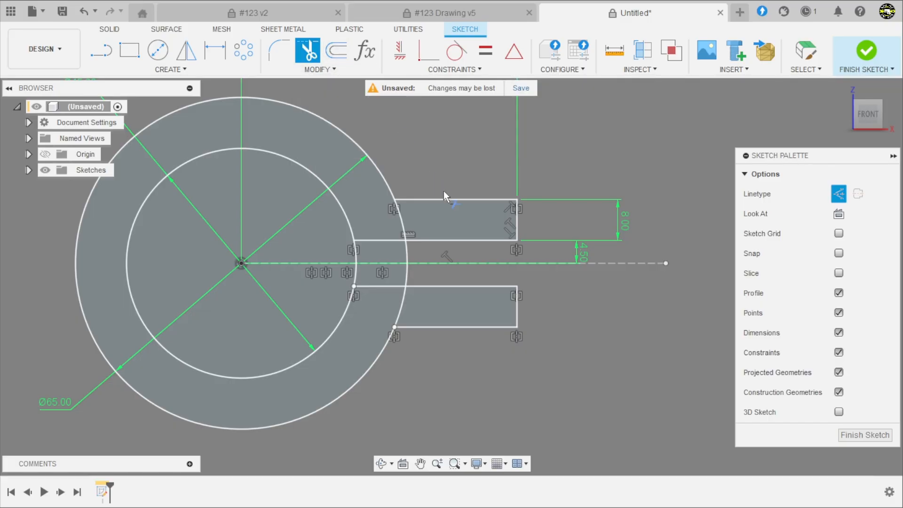
pyautogui.click(400, 219)
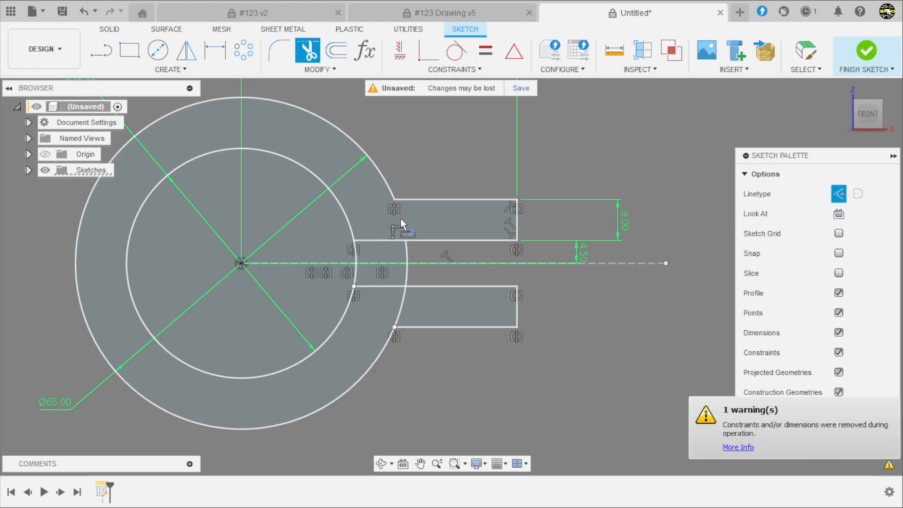
pyautogui.click(404, 312)
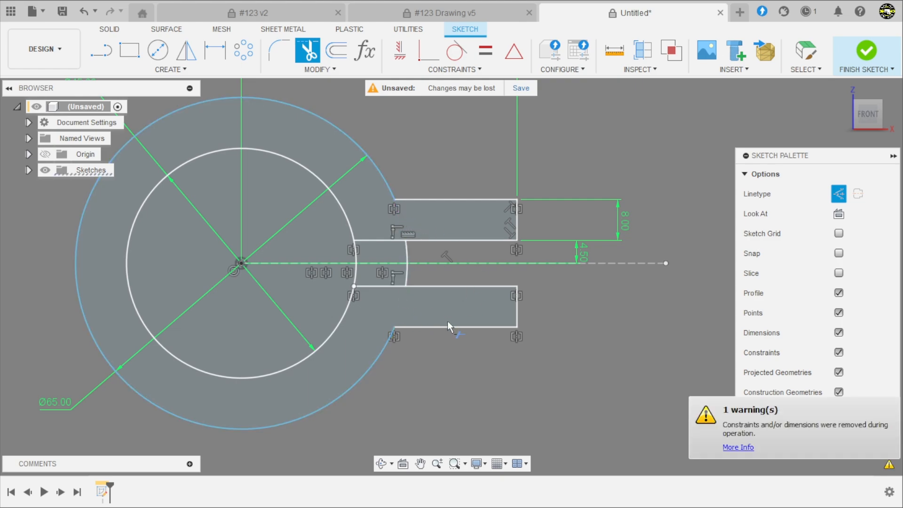
pyautogui.click(355, 269)
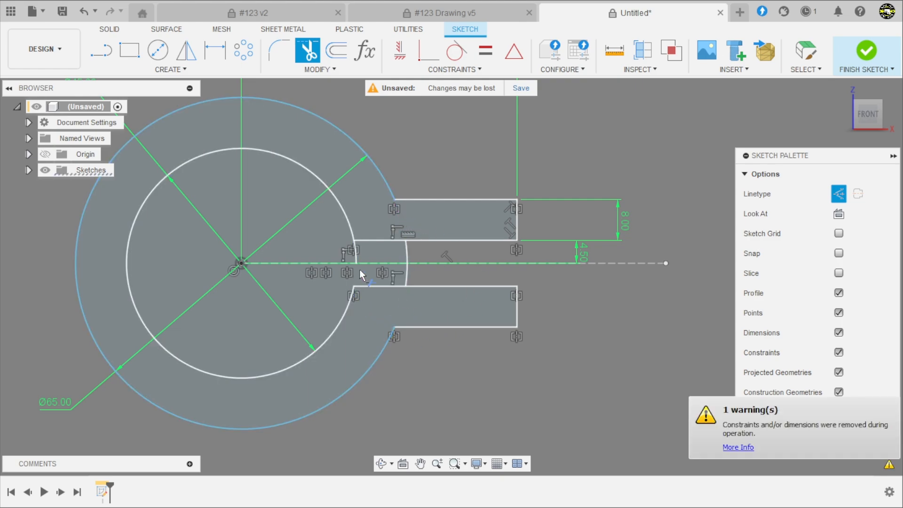
pyautogui.click(405, 255)
pyautogui.scroll(-5, 384, 256)
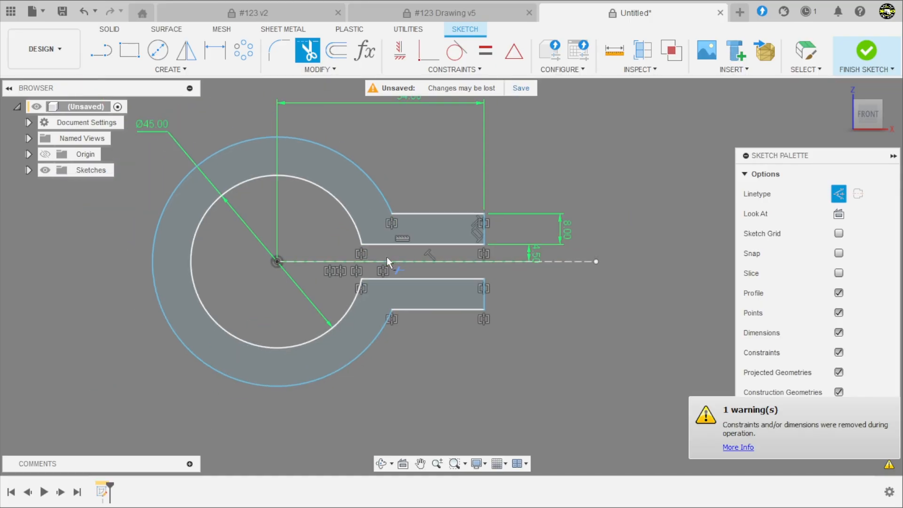
pyautogui.scroll(3, 367, 320)
pyautogui.scroll(-3, 470, 334)
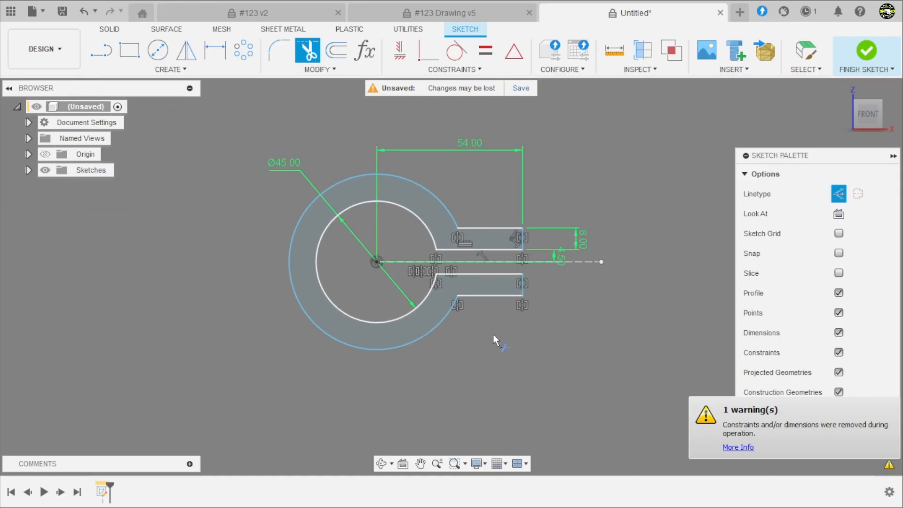
pyautogui.scroll(3, 492, 334)
pyautogui.press('Escape')
pyautogui.scroll(-1, 524, 337)
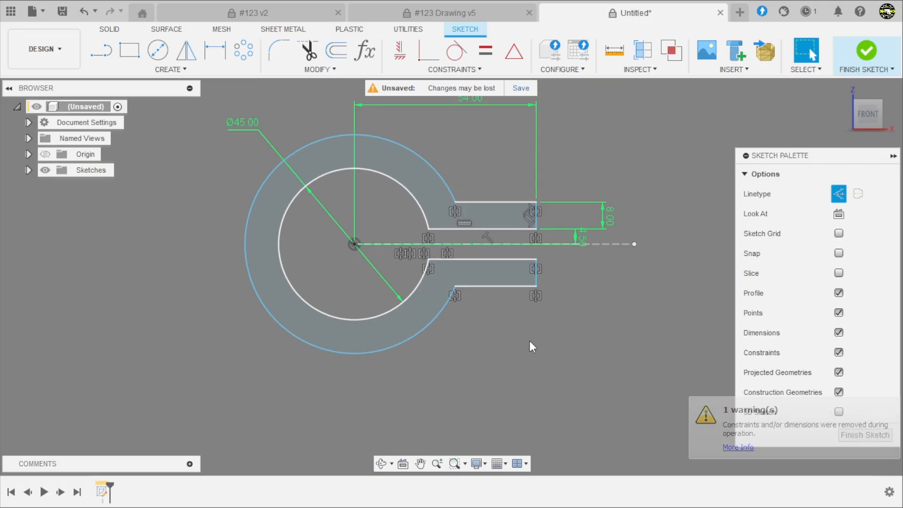
# Dimension the trimmed outer arc with a radius of 32.5 mm.
pyautogui.click(372, 353)
pyautogui.press('Escape')
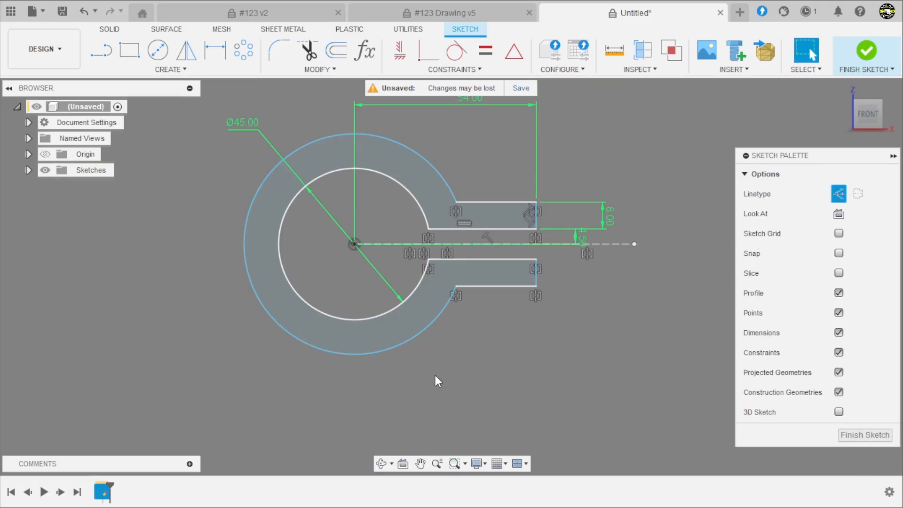
pyautogui.press('d')
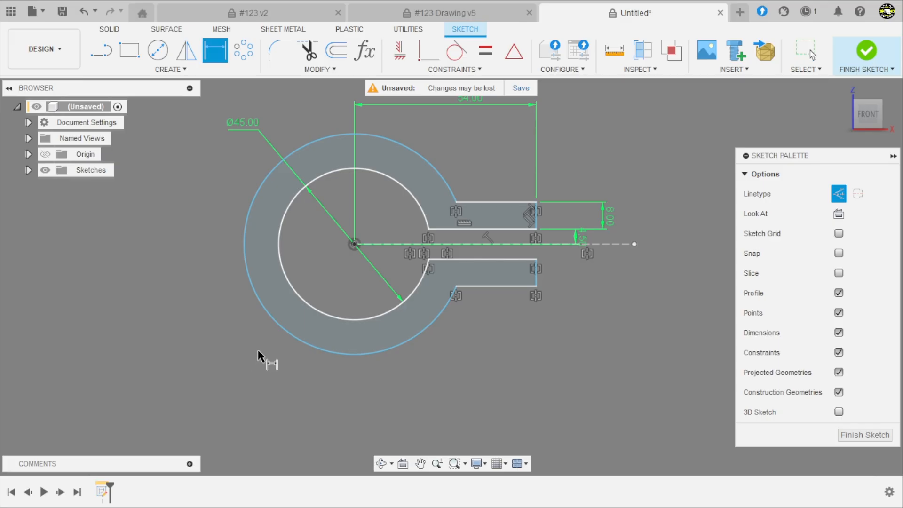
pyautogui.click(279, 327)
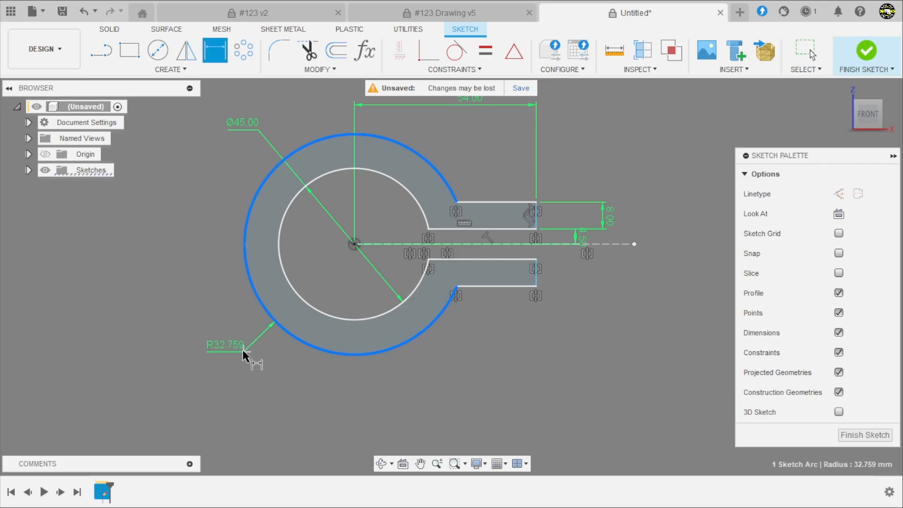
pyautogui.click(245, 353)
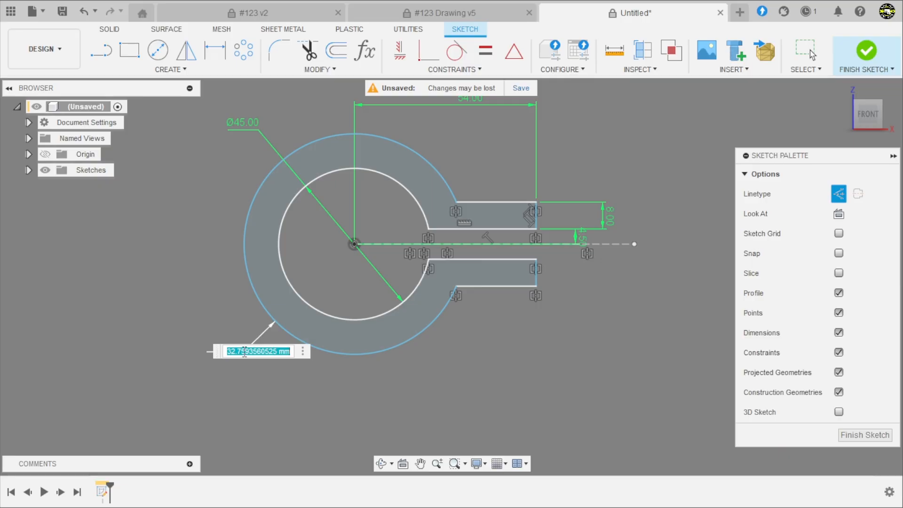
pyautogui.write('32,5')
pyautogui.press('Return')
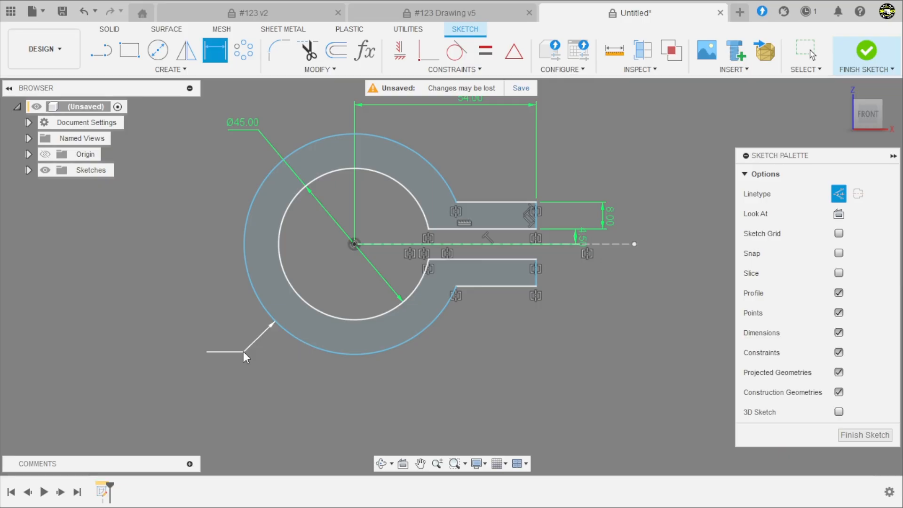
pyautogui.scroll(1, 243, 352)
pyautogui.press('Escape')
# Constrain the outer arc's centre coincident with the inner arc's centre at the origin.
pyautogui.click(382, 351)
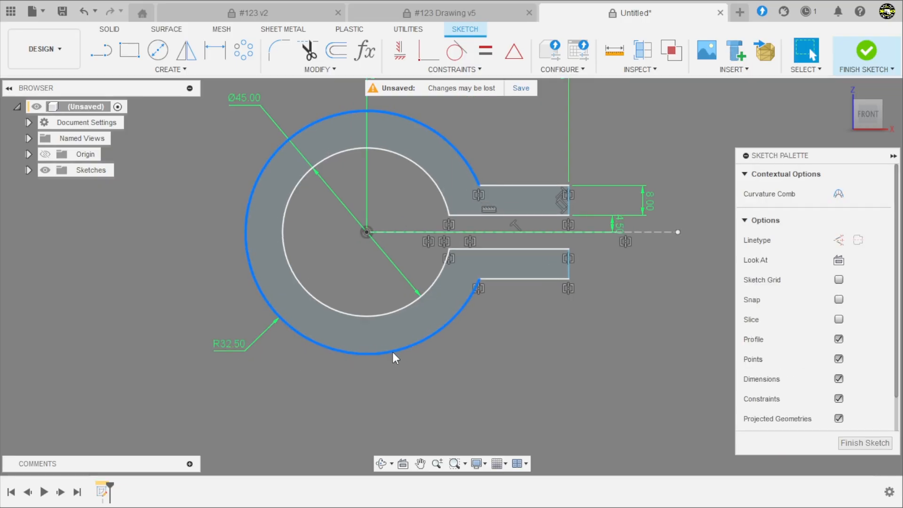
pyautogui.moveTo(393, 352); pyautogui.dragTo(407, 357)
pyautogui.click(485, 367)
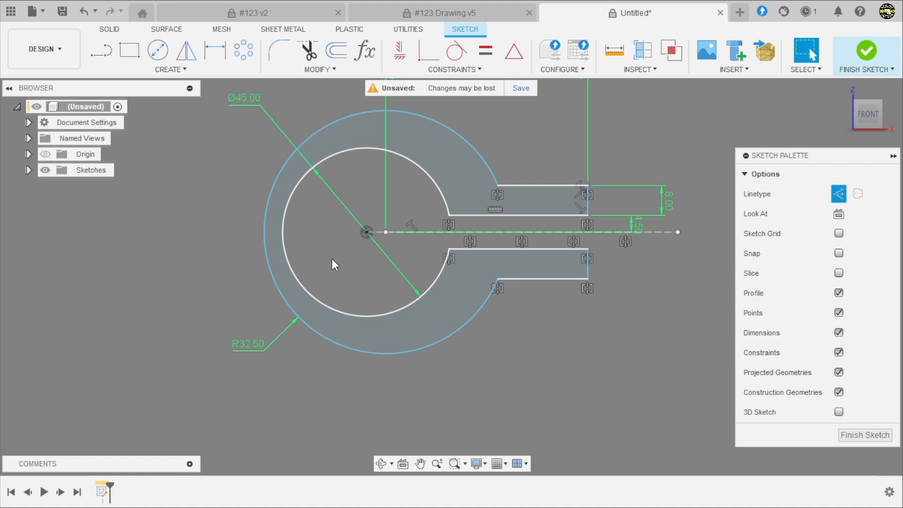
pyautogui.click(428, 62)
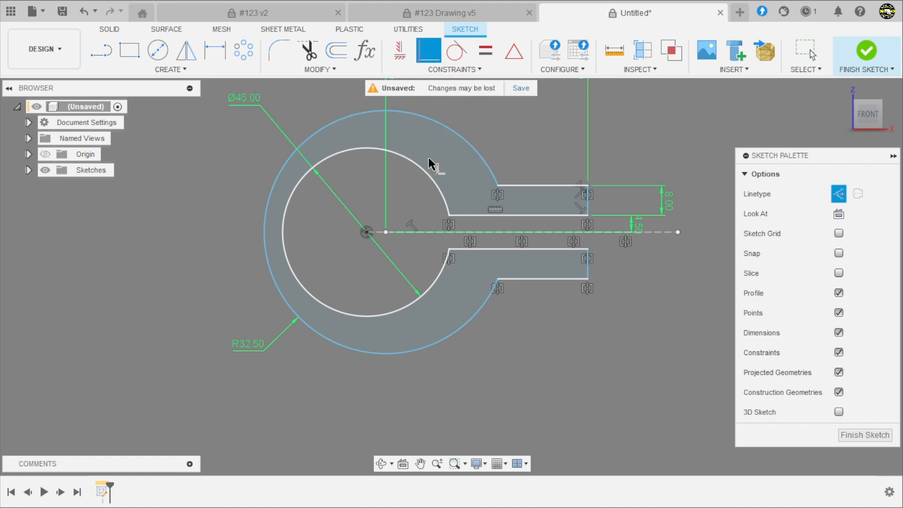
pyautogui.click(387, 233)
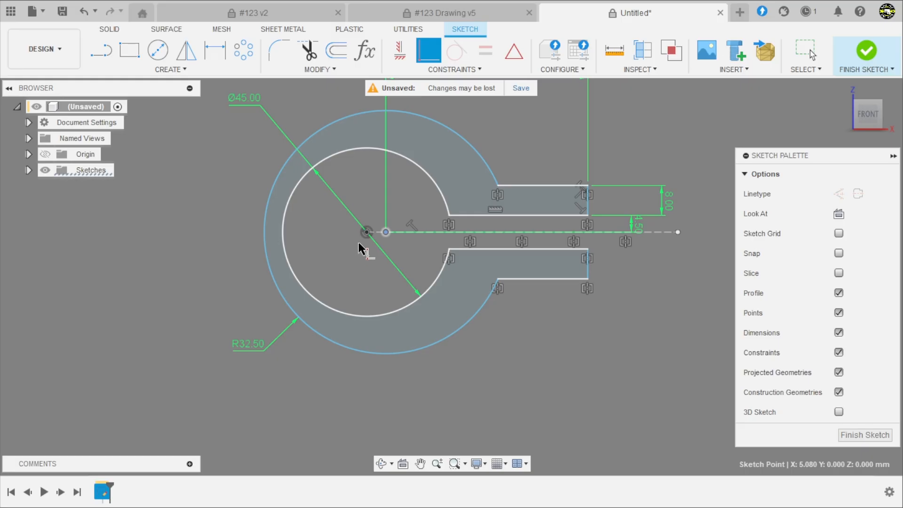
pyautogui.click(365, 236)
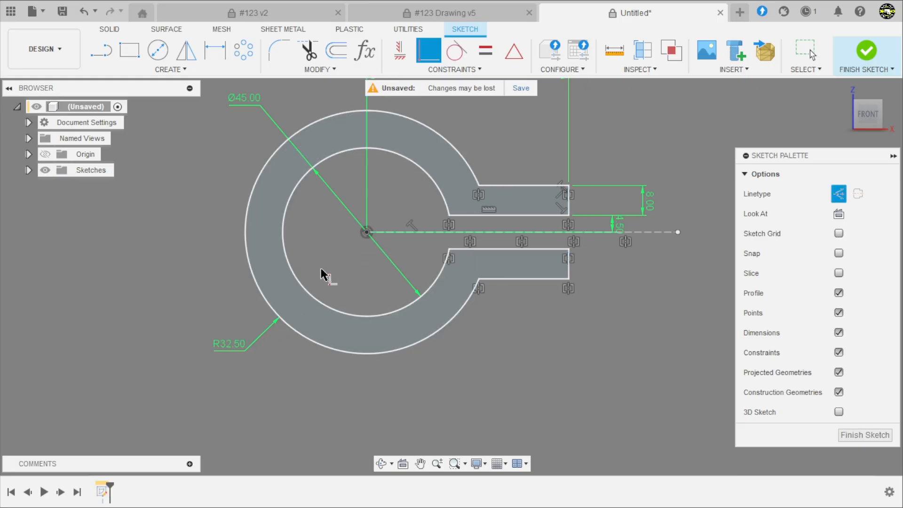
pyautogui.scroll(-5, 321, 268)
pyautogui.press('Escape')
pyautogui.scroll(3, 336, 268)
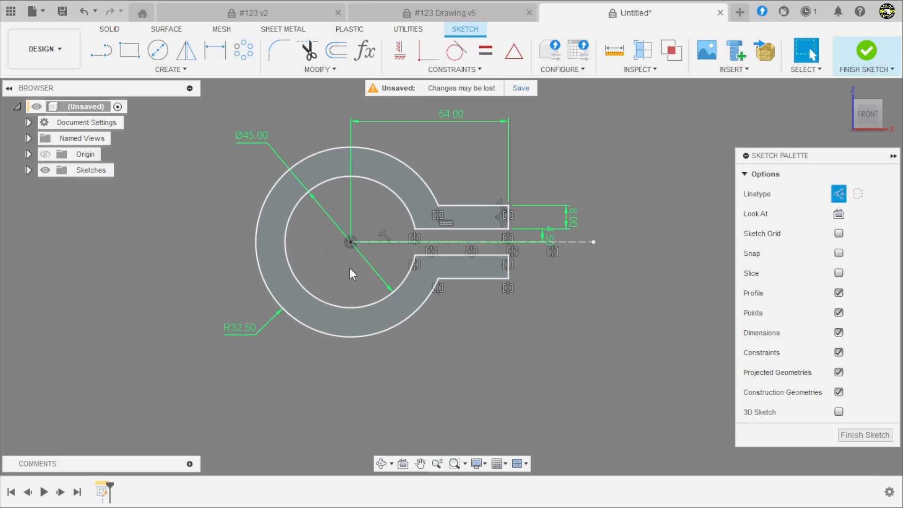
# Finish the front-plane sketch of the split ring and its two tabs.
pyautogui.click(549, 242)
pyautogui.click(865, 52)
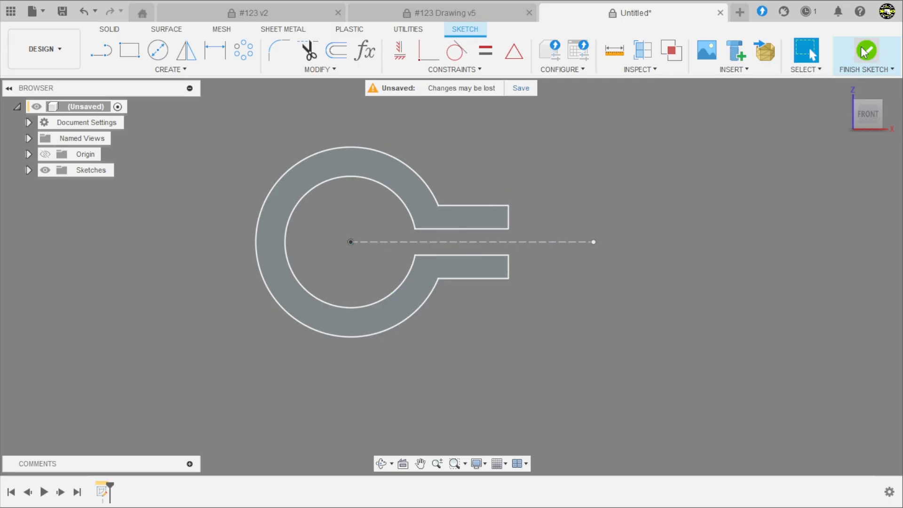
pyautogui.scroll(-3, 499, 252)
pyautogui.moveTo(478, 318)
pyautogui.keyDown('shift'); pyautogui.mouseDown(button='middle')
pyautogui.moveTo(424, 336)
pyautogui.moveTo(422, 348)
pyautogui.mouseUp(button='middle'); pyautogui.keyUp('shift')
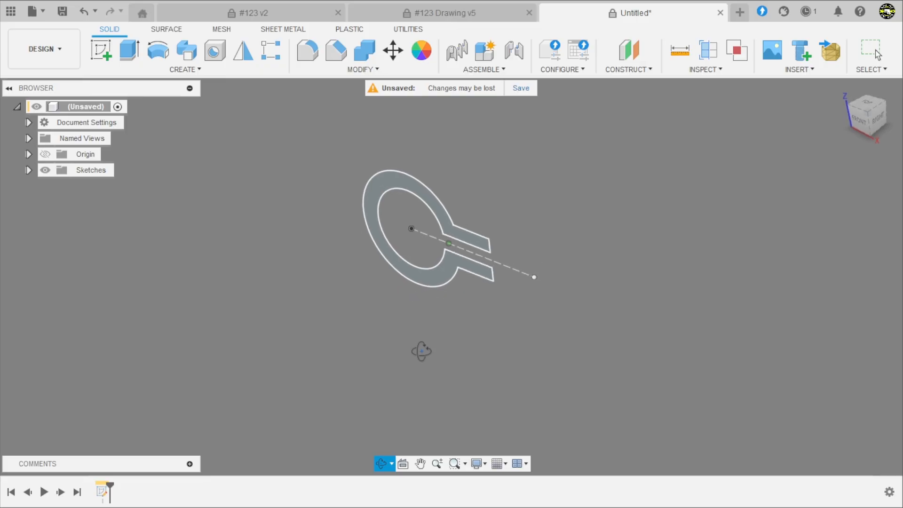
pyautogui.scroll(4, 508, 233)
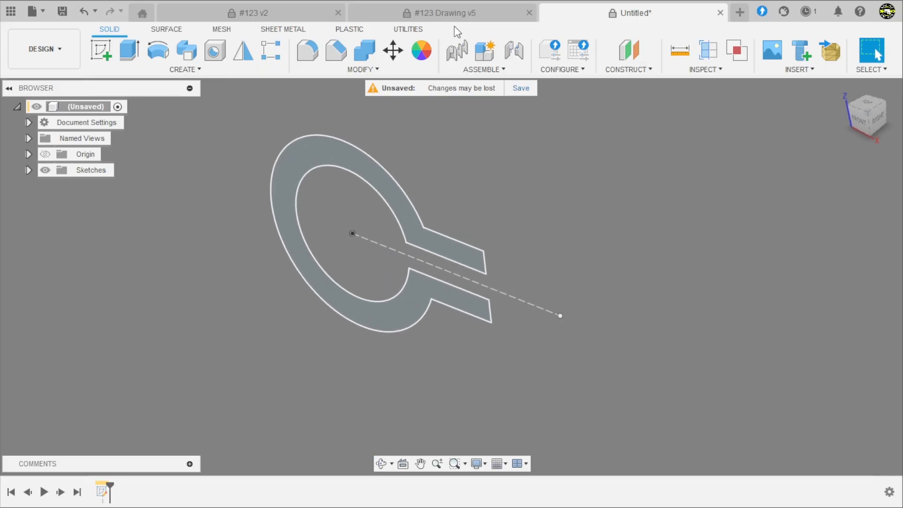
# Check the clamp's width in the #123 drawing and extrude the split-ring profile symmetrically as a new body with a 50 mm whole length.
pyautogui.click(445, 13)
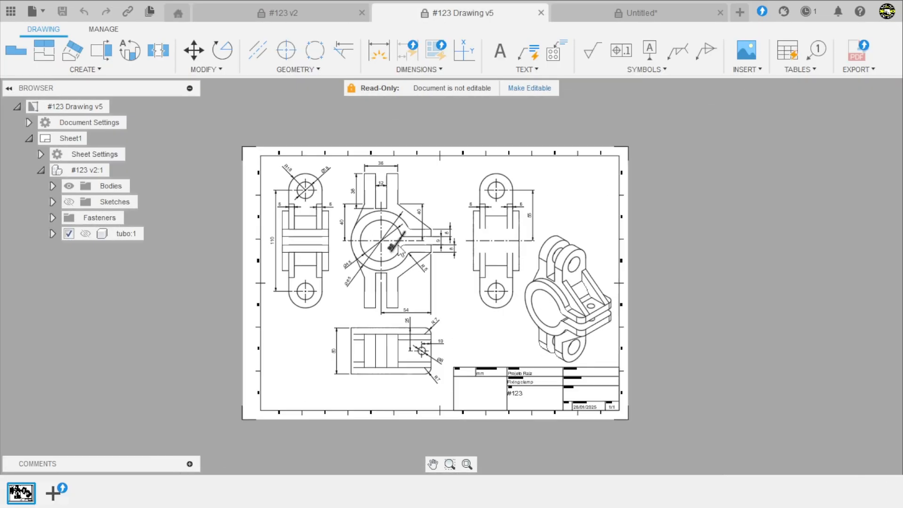
pyautogui.scroll(4, 322, 352)
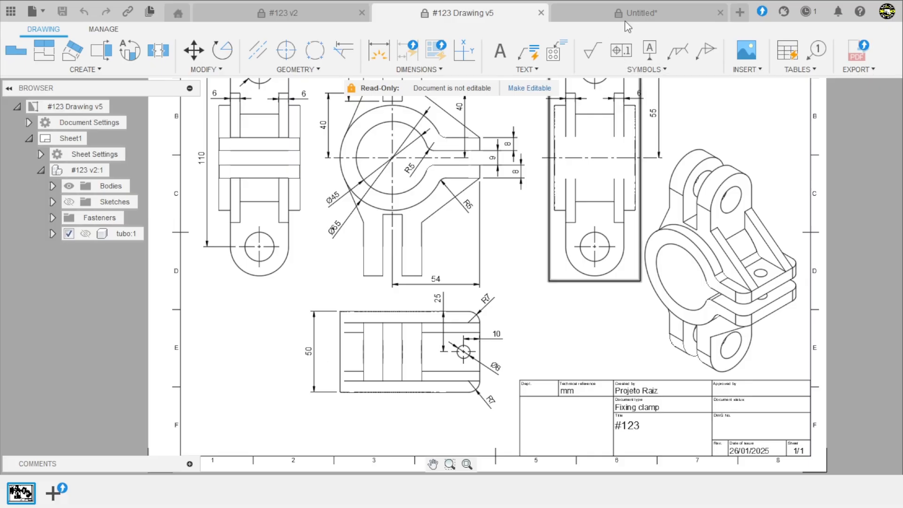
pyautogui.click(622, 8)
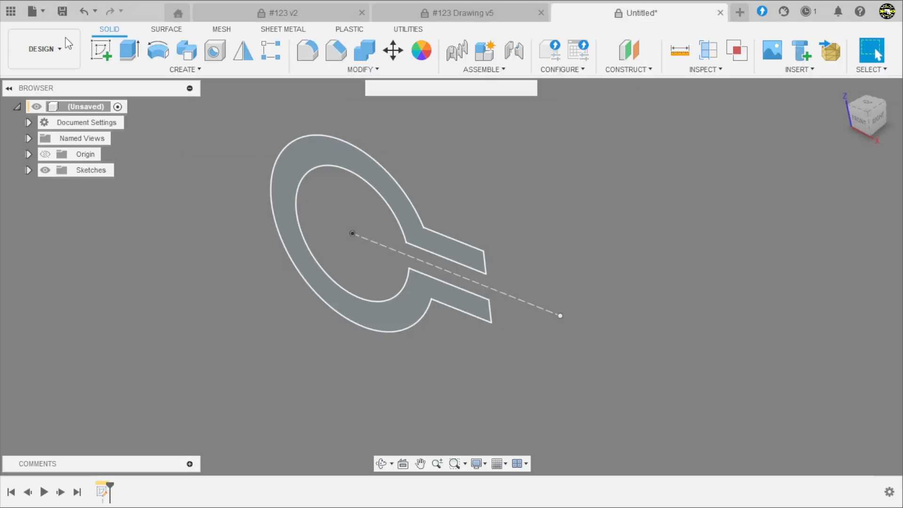
pyautogui.click(129, 49)
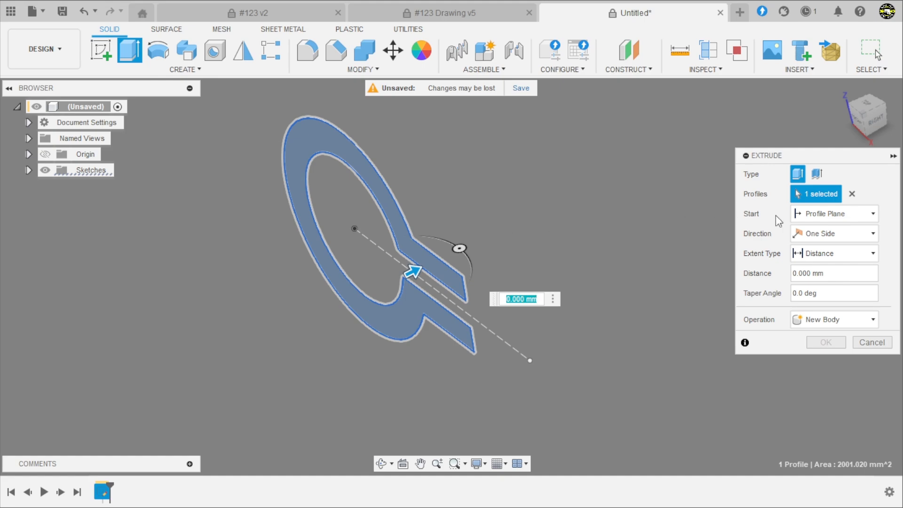
pyautogui.click(812, 233)
pyautogui.click(814, 278)
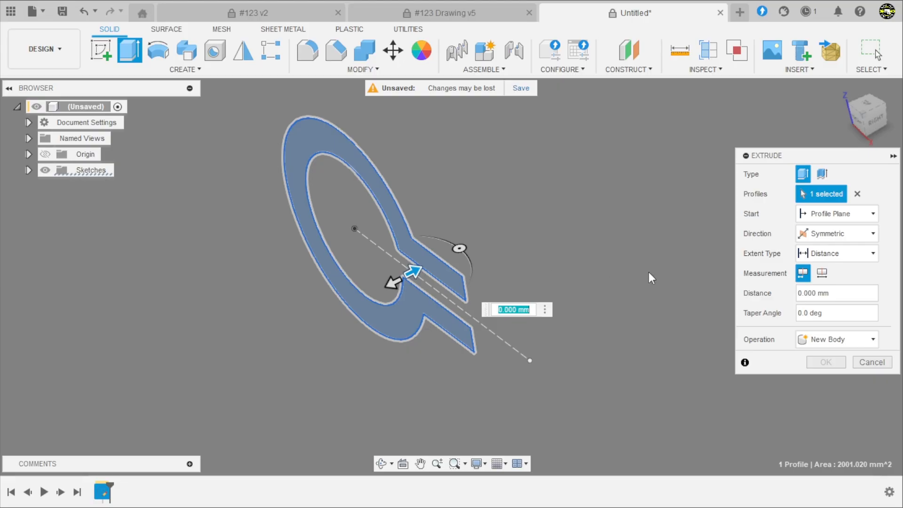
pyautogui.click(822, 276)
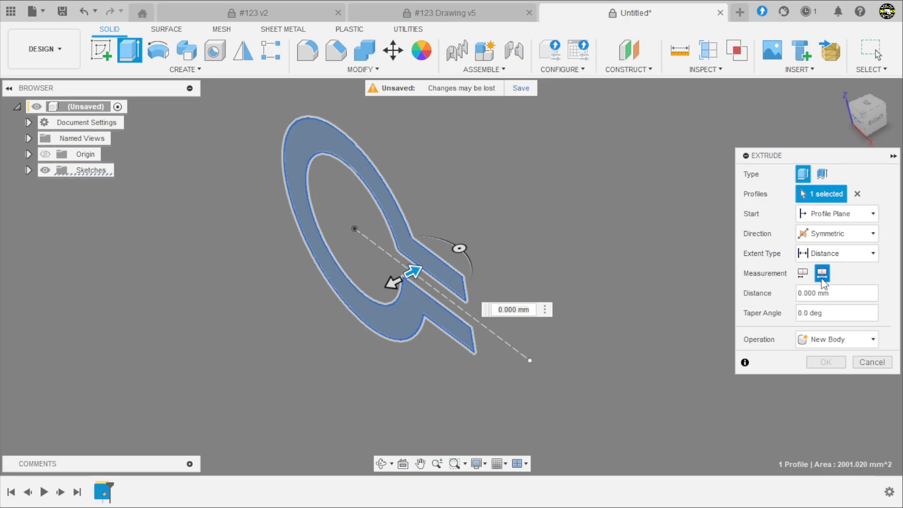
pyautogui.click(814, 294)
pyautogui.write('50')
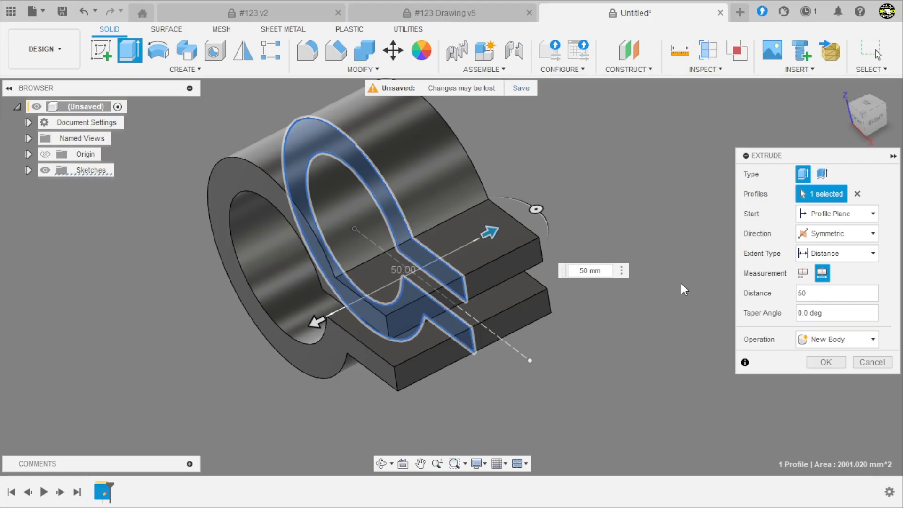
pyautogui.click(828, 362)
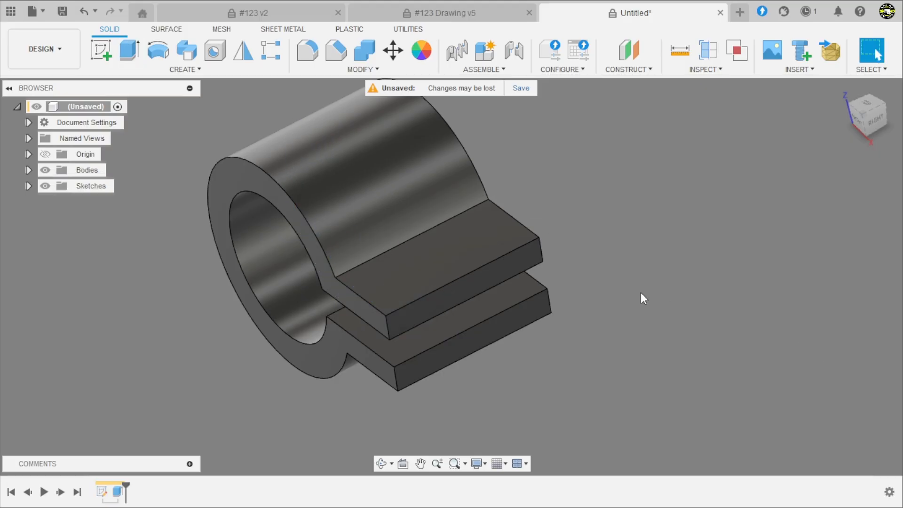
# Start a new sketch on the vertical YZ origin plane that runs along the ring's axis.
pyautogui.moveTo(641, 292)
pyautogui.keyDown('shift'); pyautogui.mouseDown(button='middle')
pyautogui.moveTo(617, 311)
pyautogui.moveTo(666, 258)
pyautogui.moveTo(661, 298)
pyautogui.moveTo(635, 317)
pyautogui.moveTo(651, 296)
pyautogui.moveTo(639, 304)
pyautogui.mouseUp(button='middle'); pyautogui.keyUp('shift')
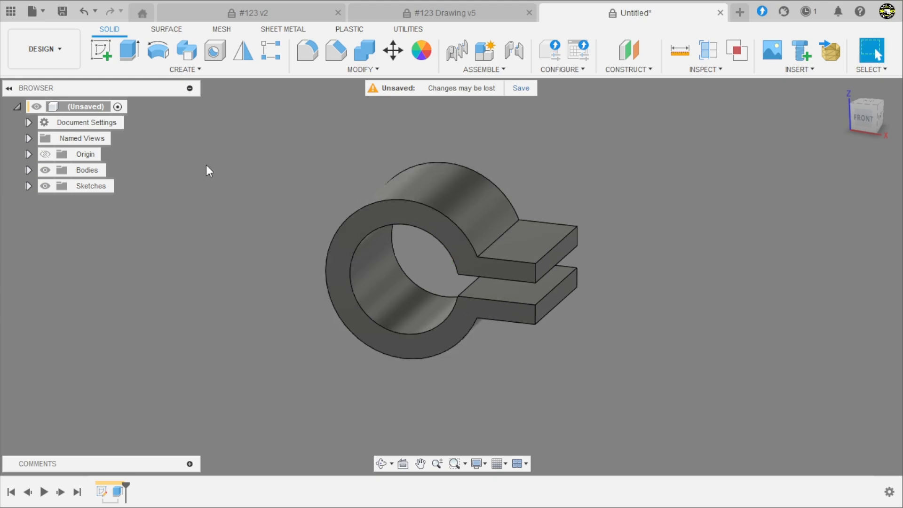
pyautogui.click(101, 48)
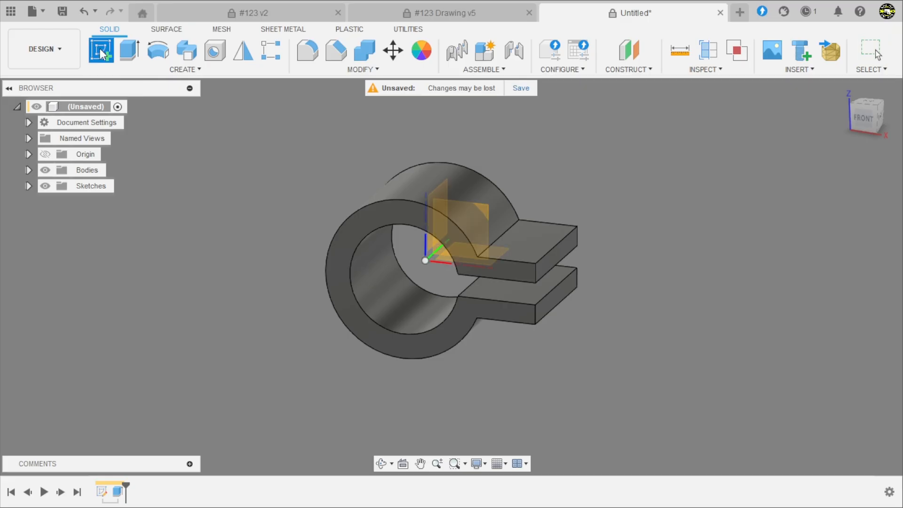
pyautogui.moveTo(198, 136)
pyautogui.keyDown('shift'); pyautogui.mouseDown(button='middle')
pyautogui.moveTo(359, 261)
pyautogui.moveTo(575, 207)
pyautogui.moveTo(527, 217)
pyautogui.moveTo(534, 228)
pyautogui.mouseUp(button='middle'); pyautogui.keyUp('shift')
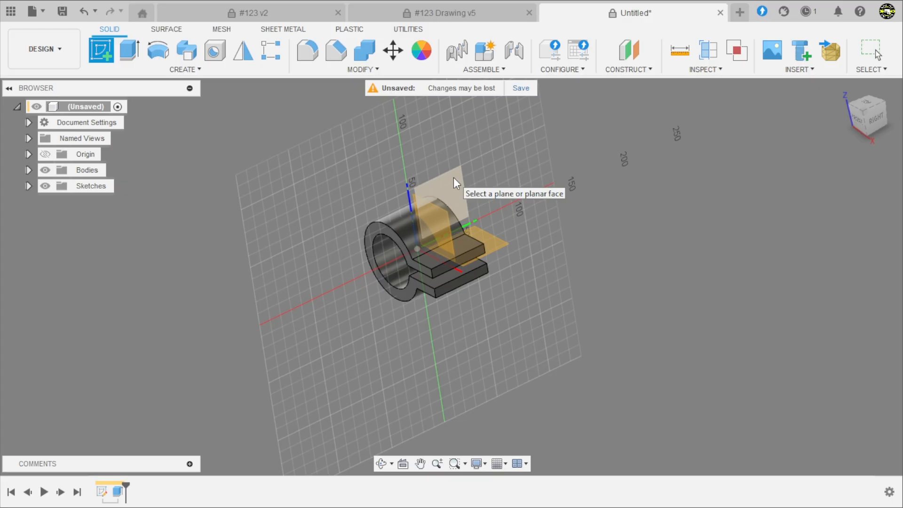
pyautogui.click(455, 179)
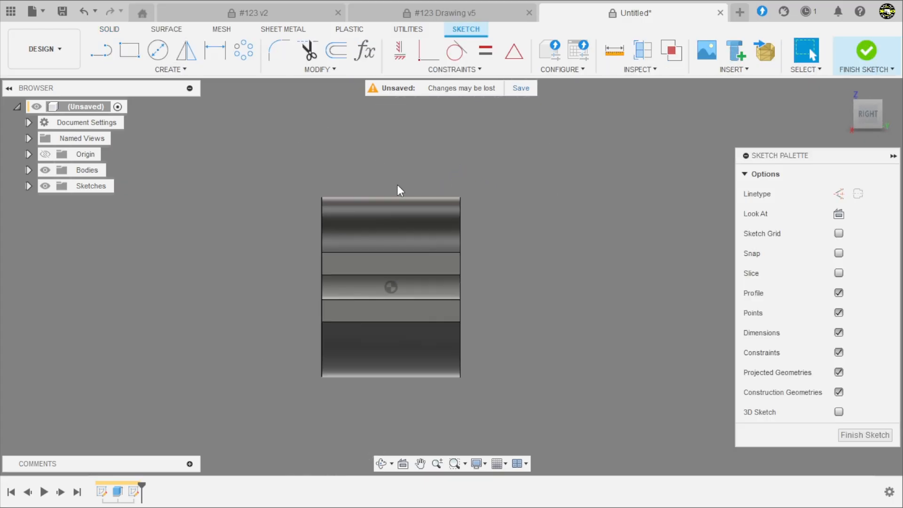
# Consult the lug dimensions in the #123 drawing and sketch an 18 mm diameter circle centred above the clamp ring.
pyautogui.click(455, 13)
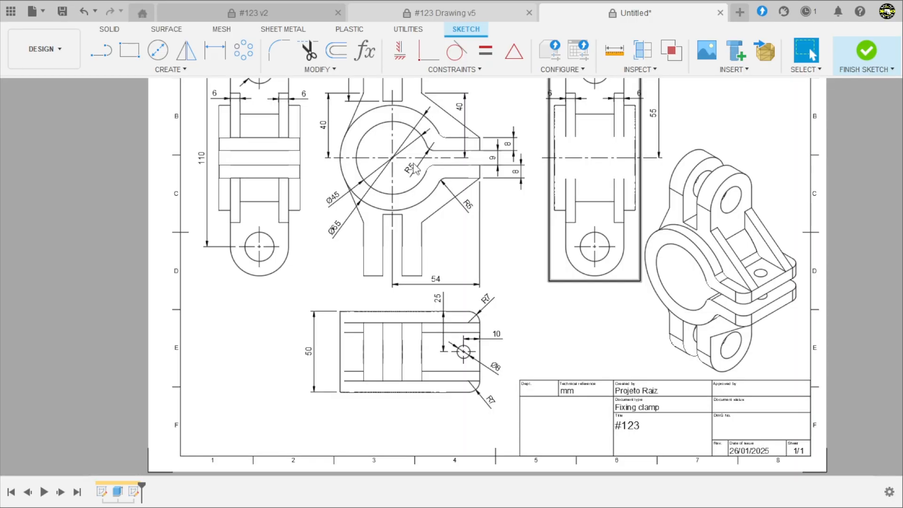
pyautogui.scroll(5, 413, 167)
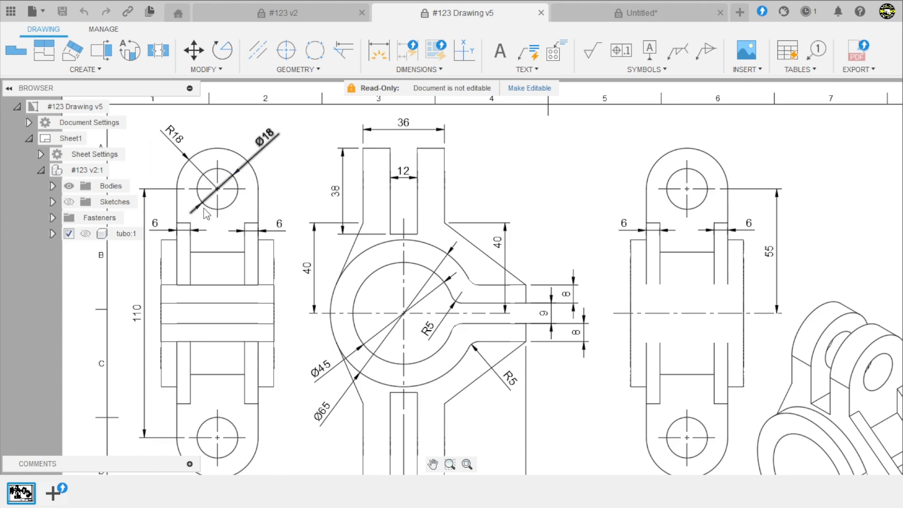
pyautogui.scroll(-2, 280, 161)
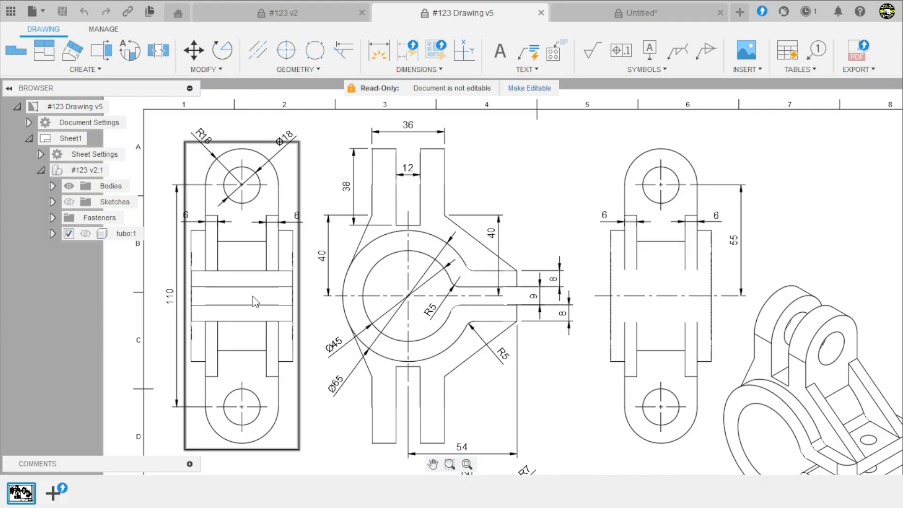
pyautogui.click(597, 13)
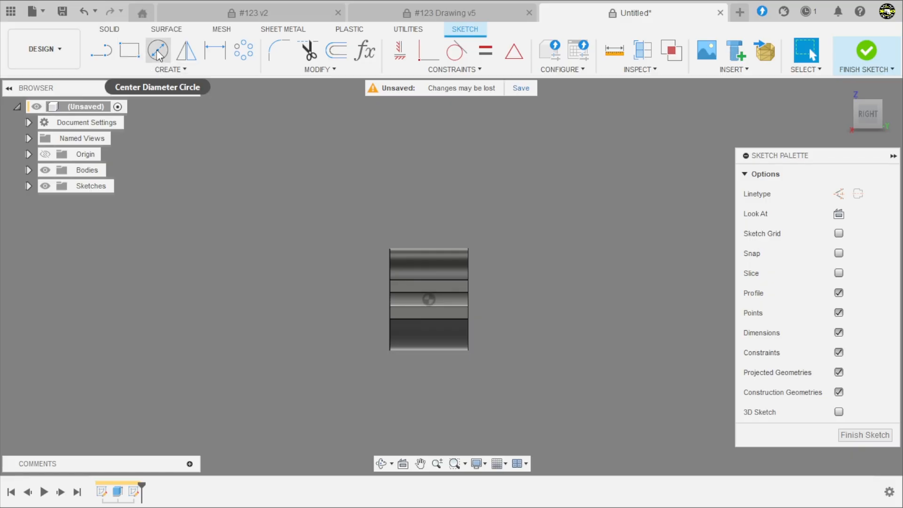
pyautogui.click(157, 52)
pyautogui.scroll(2, 400, 195)
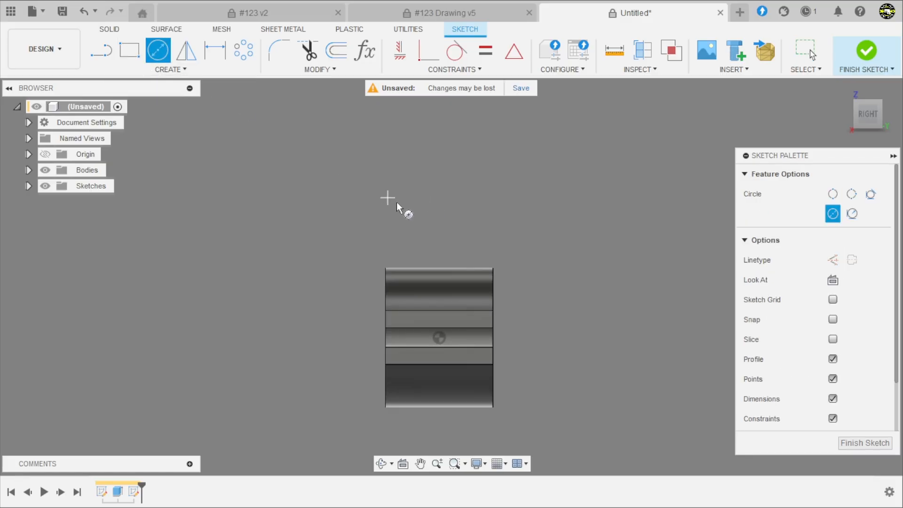
pyautogui.click(439, 213)
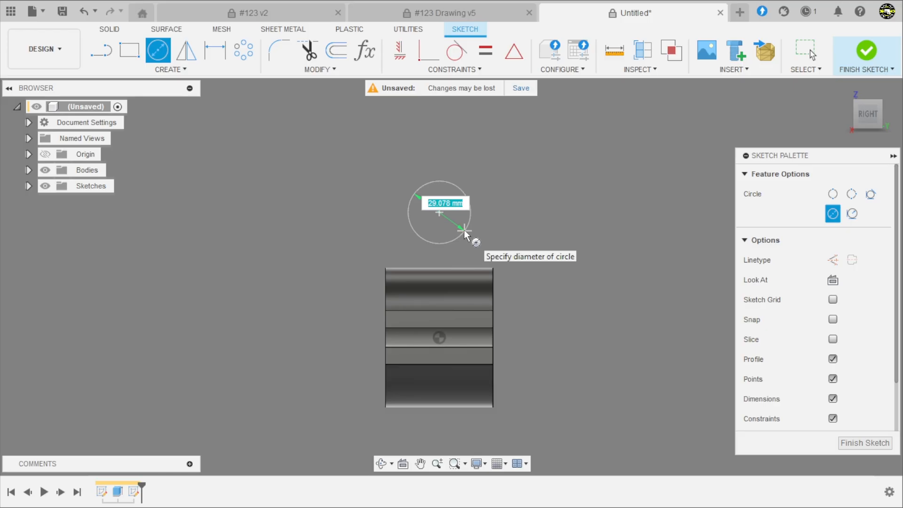
pyautogui.write('18')
pyautogui.press('Return')
pyautogui.press('Escape')
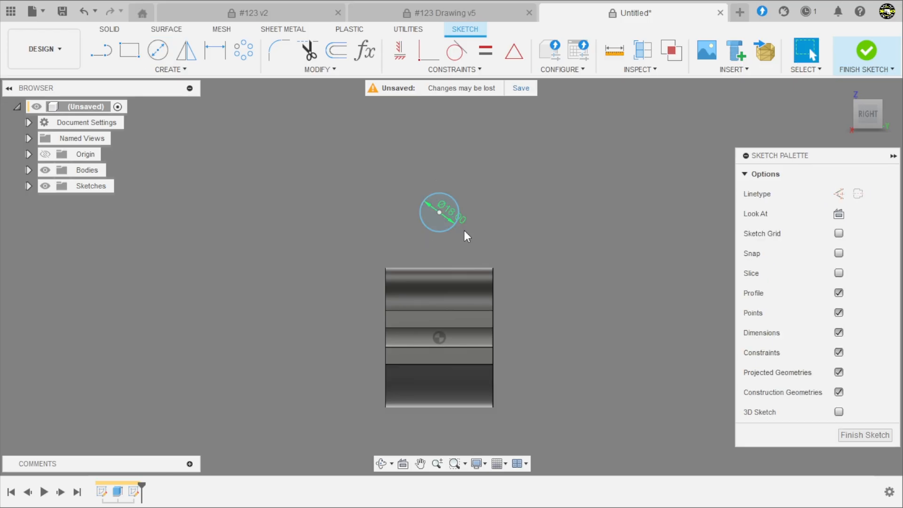
# Add a 36 mm diameter circle concentric with the 18 mm circle.
pyautogui.press('c')
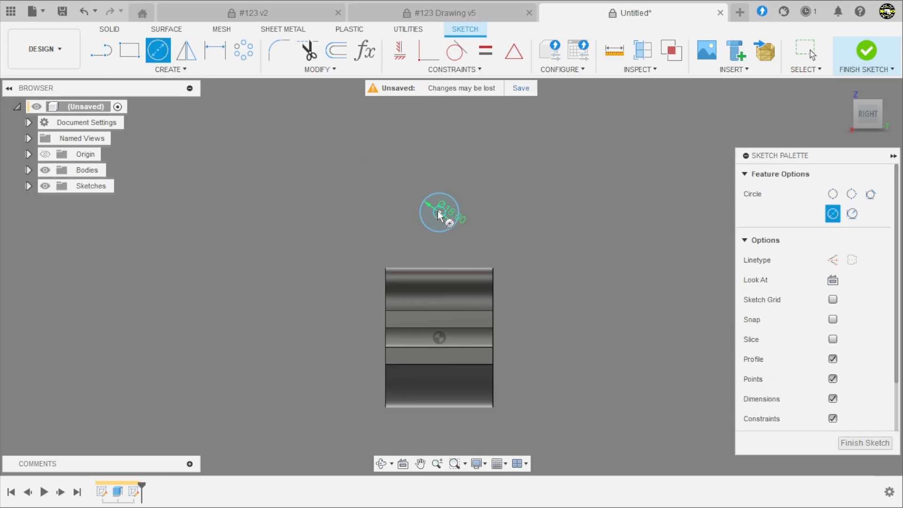
pyautogui.click(438, 213)
pyautogui.write('36')
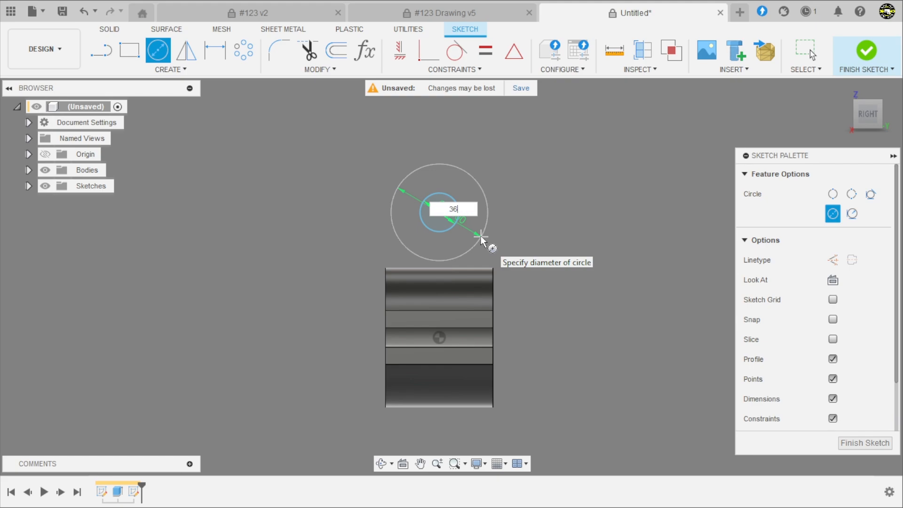
pyautogui.press('Return')
pyautogui.press('Escape')
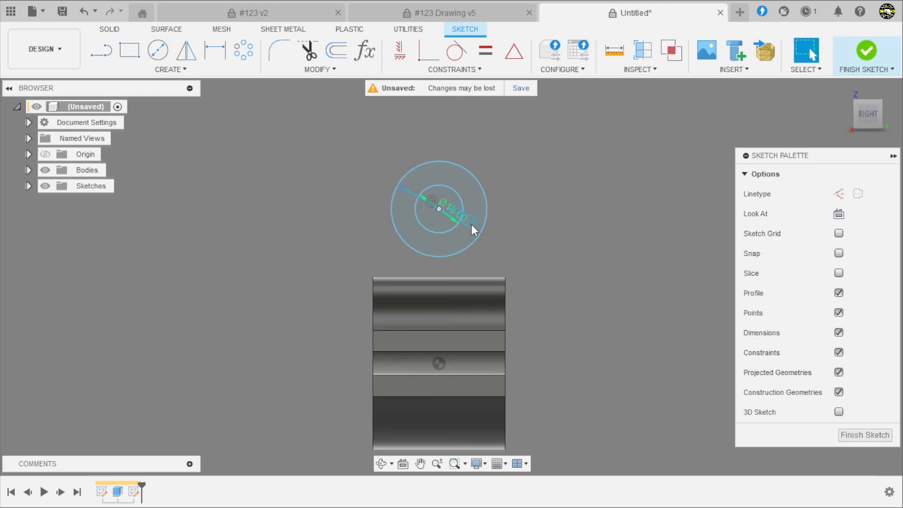
# Move the two diameter dimensions clear of the circles, on opposite sides above them.
pyautogui.moveTo(472, 224); pyautogui.dragTo(513, 148)
pyautogui.moveTo(454, 217); pyautogui.dragTo(360, 140)
pyautogui.scroll(-2, 372, 194)
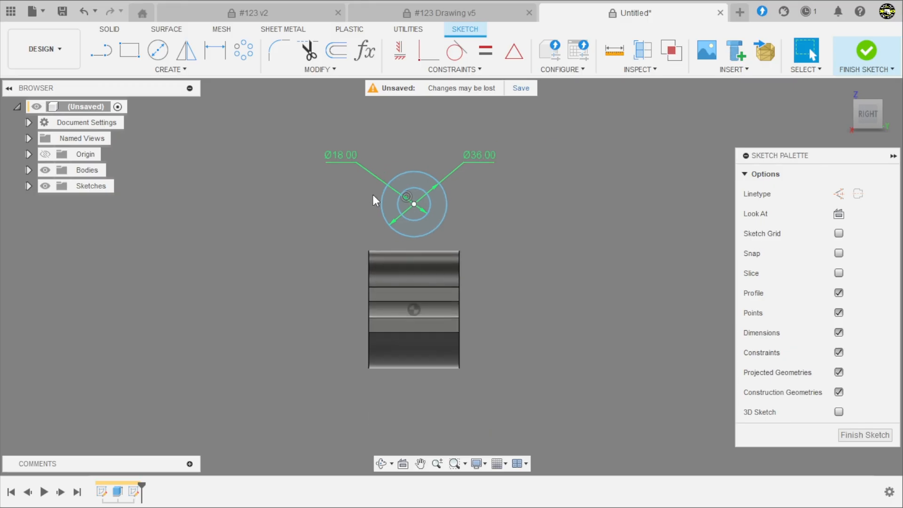
# Constrain the circles' shared centre vertically in line with the origin and shift the circles slightly upward.
pyautogui.scroll(1, 421, 312)
pyautogui.click(400, 59)
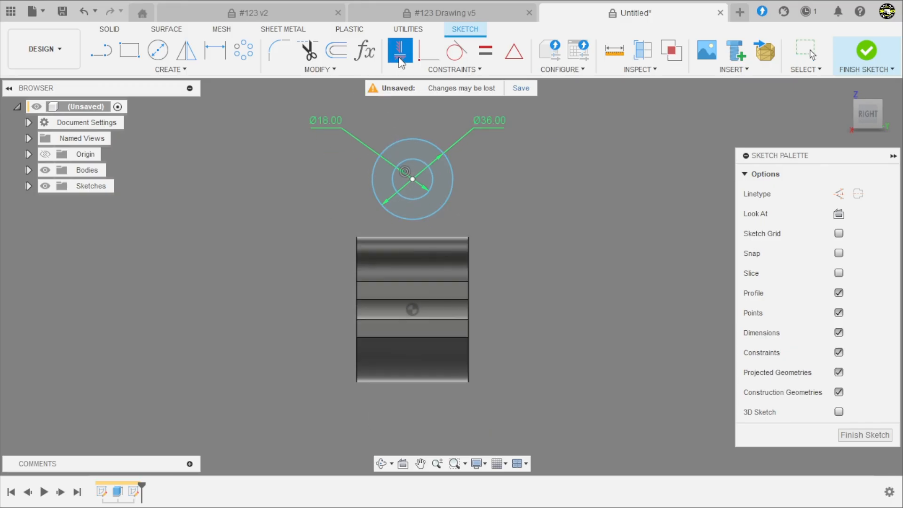
pyautogui.click(412, 179)
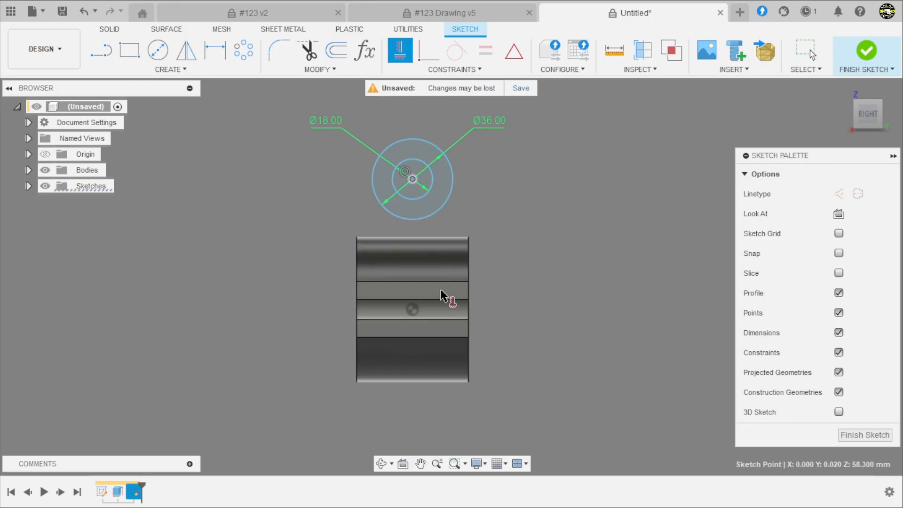
pyautogui.click(414, 309)
pyautogui.press('Escape')
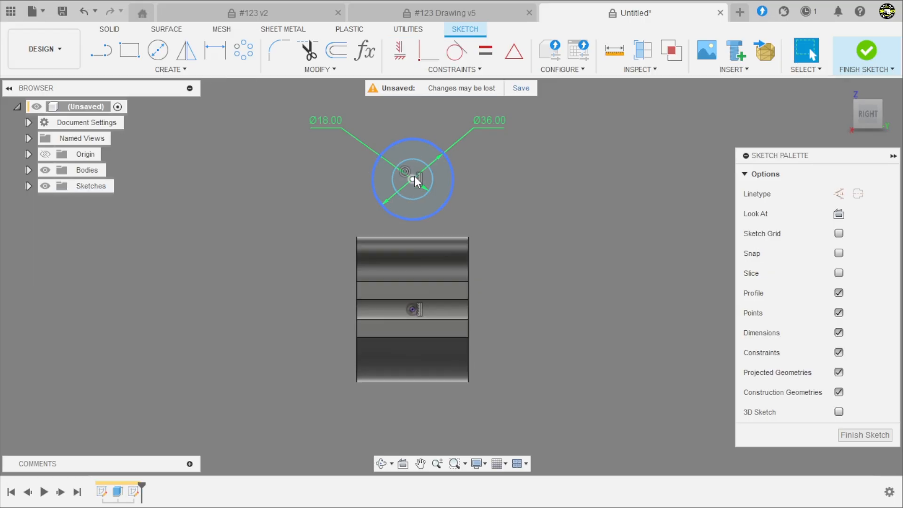
pyautogui.moveTo(415, 181)
pyautogui.mouseDown()
pyautogui.moveTo(415, 162)
pyautogui.moveTo(432, 188)
pyautogui.moveTo(426, 165)
pyautogui.mouseUp()
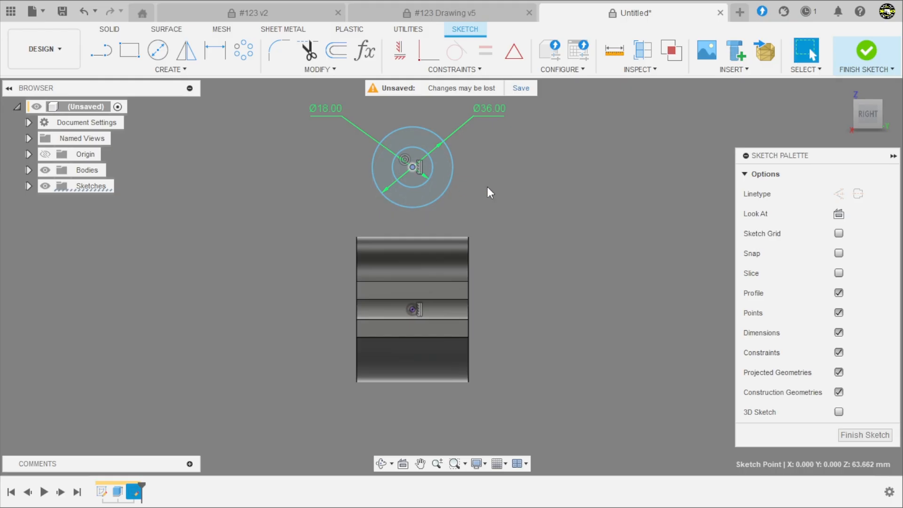
# Dimension the circles' centre 55 mm above the origin and turn on Slice to cut the body view at the sketch plane.
pyautogui.press('d')
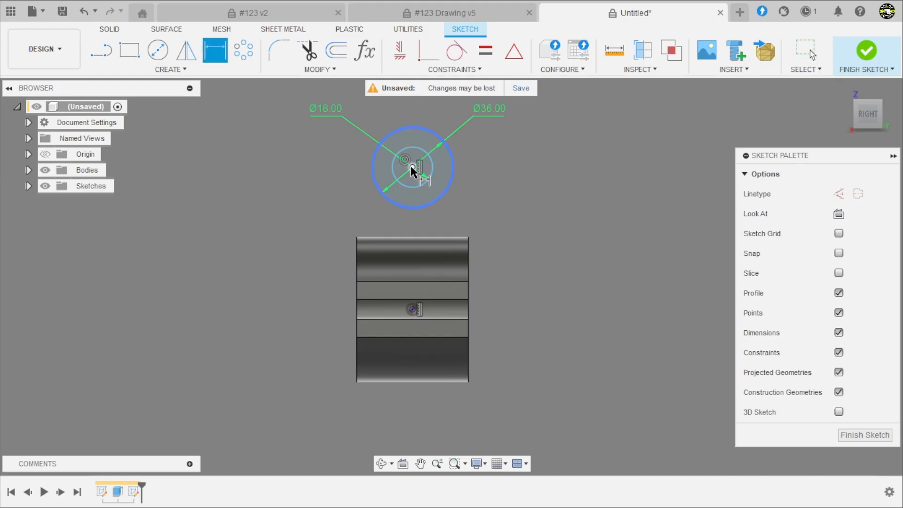
pyautogui.click(412, 168)
pyautogui.click(413, 309)
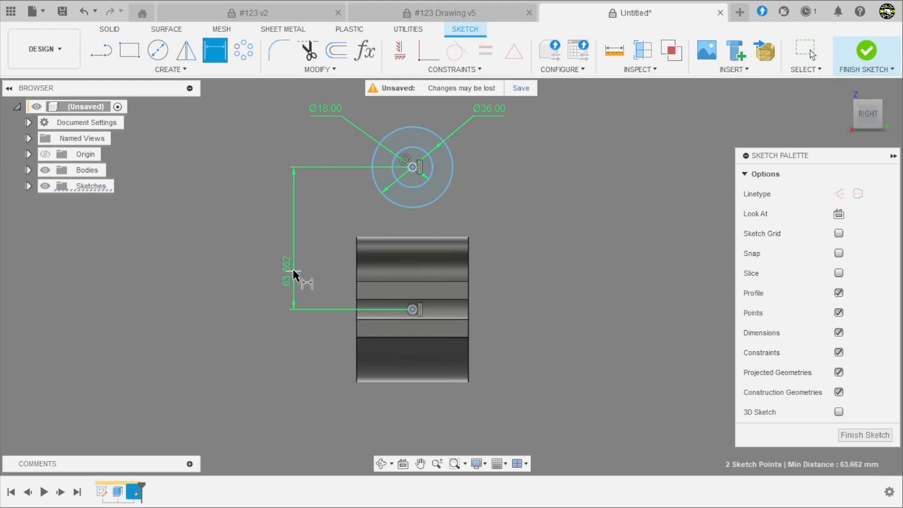
pyautogui.click(294, 272)
pyautogui.write('55')
pyautogui.press('Return')
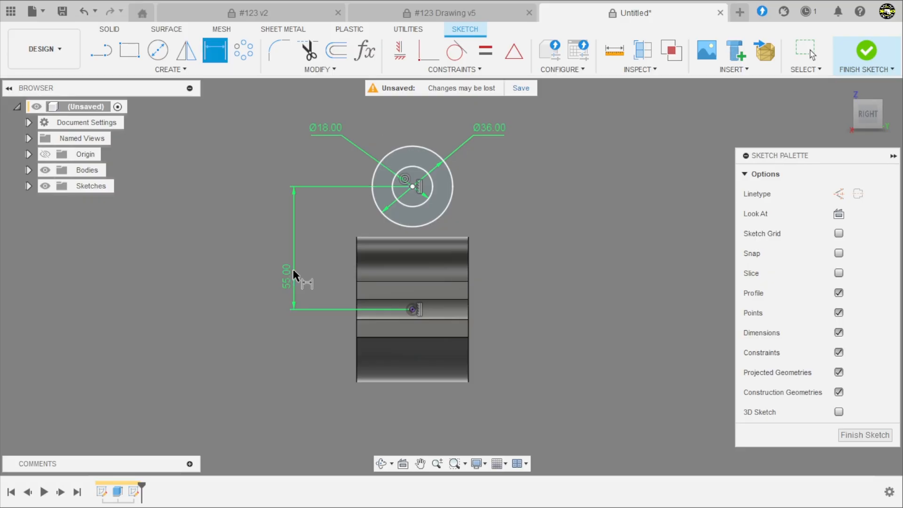
pyautogui.scroll(-2, 294, 269)
pyautogui.scroll(3, 342, 238)
pyautogui.press('Escape')
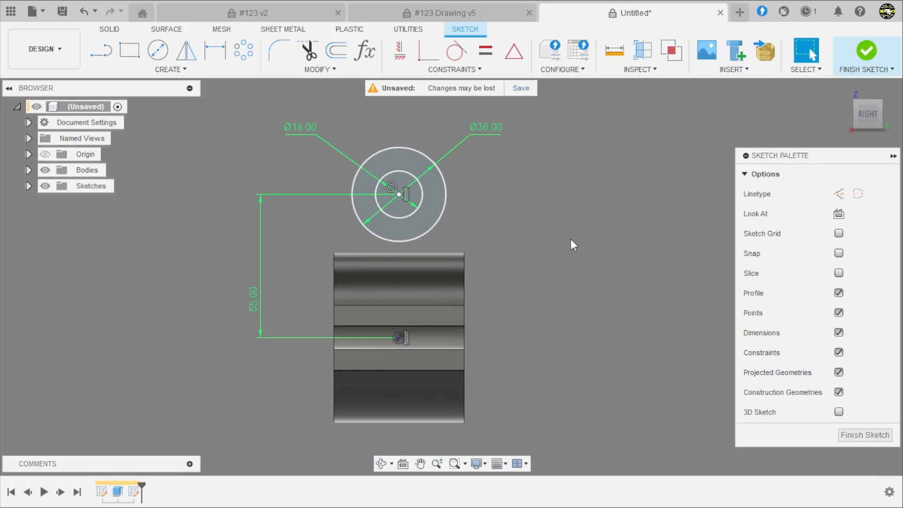
pyautogui.click(839, 274)
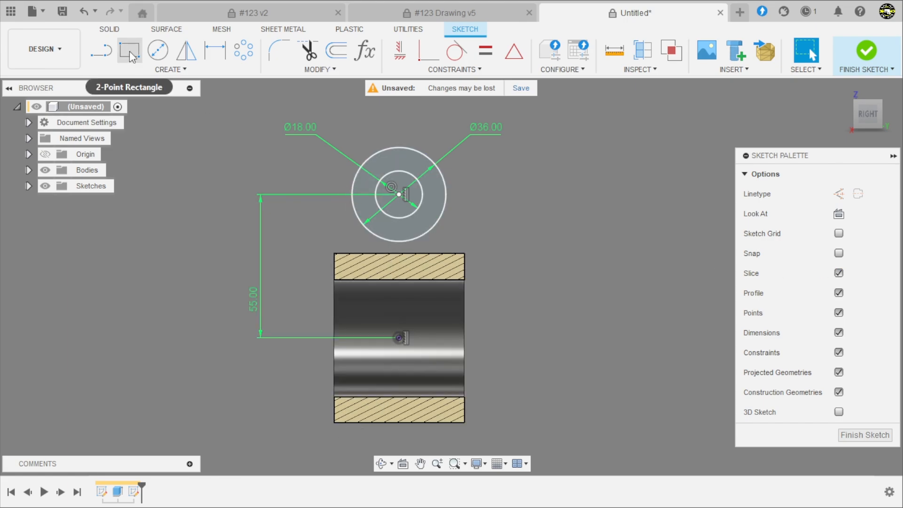
# Draw a vertical line tangent to one side of the 36 mm circle down into the ring section, continuing horizontally past the opposite side.
pyautogui.click(110, 52)
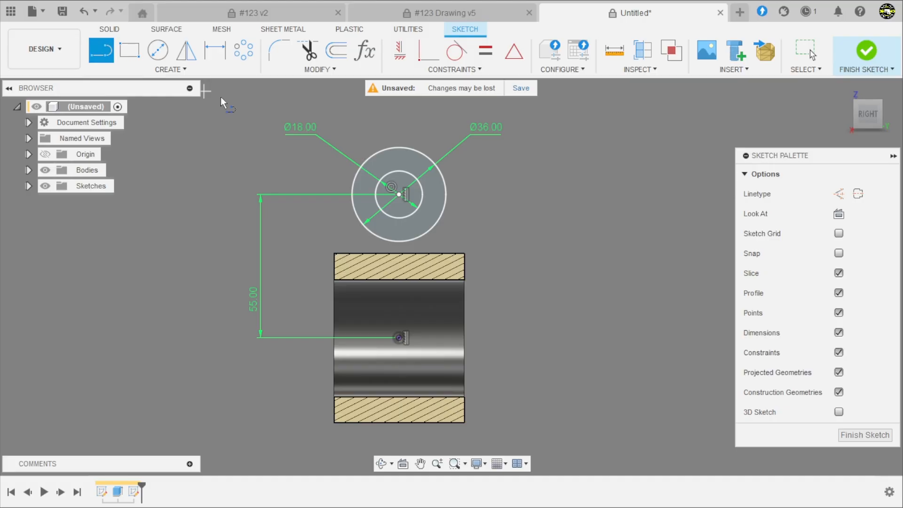
pyautogui.scroll(5, 360, 205)
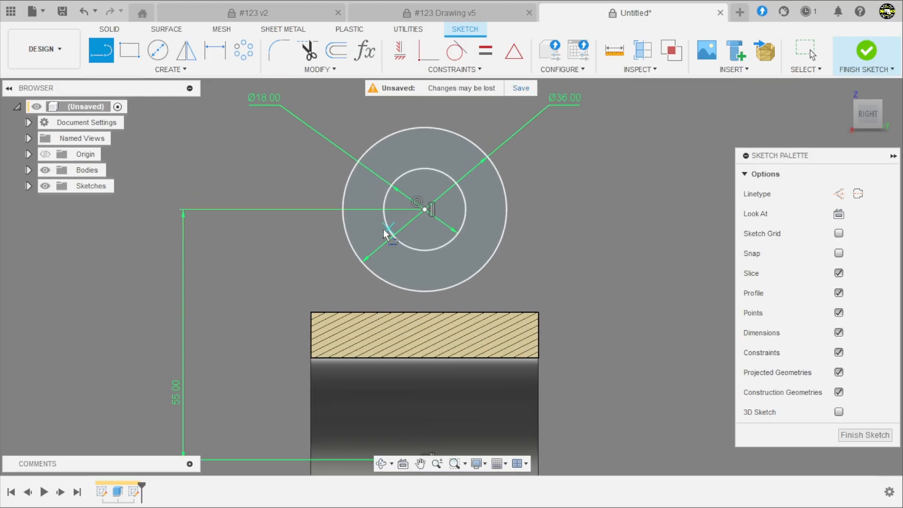
pyautogui.scroll(1, 385, 234)
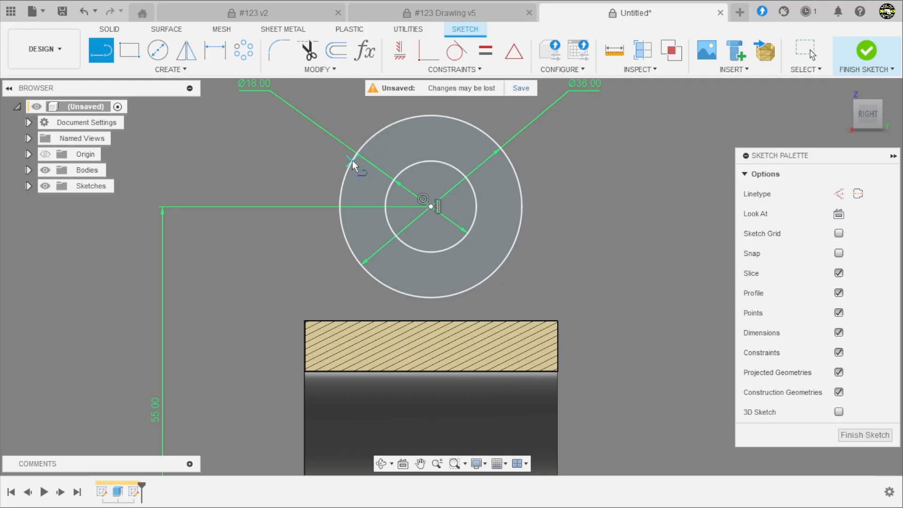
pyautogui.click(341, 190)
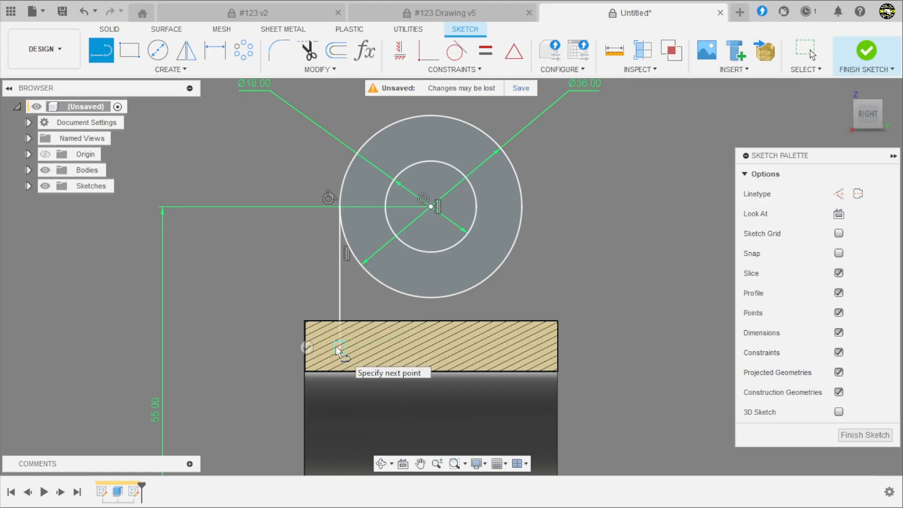
pyautogui.click(337, 347)
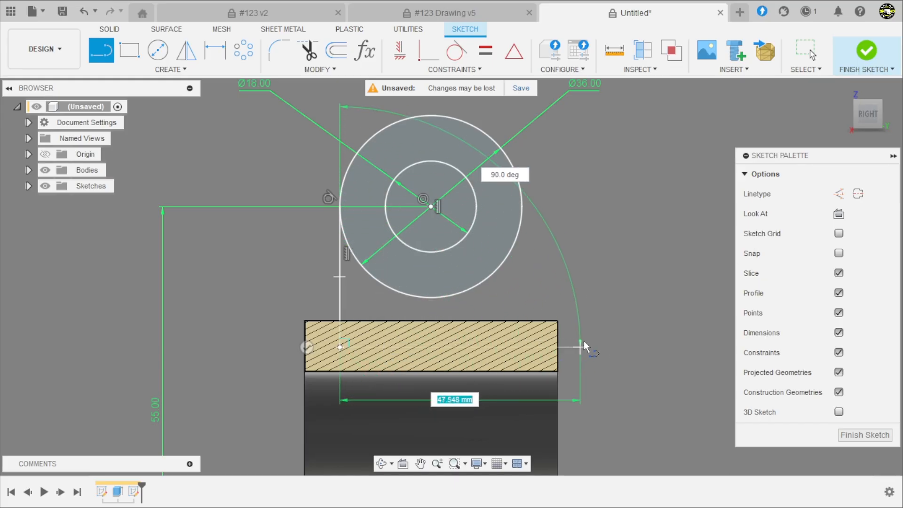
pyautogui.click(614, 347)
pyautogui.press('Escape')
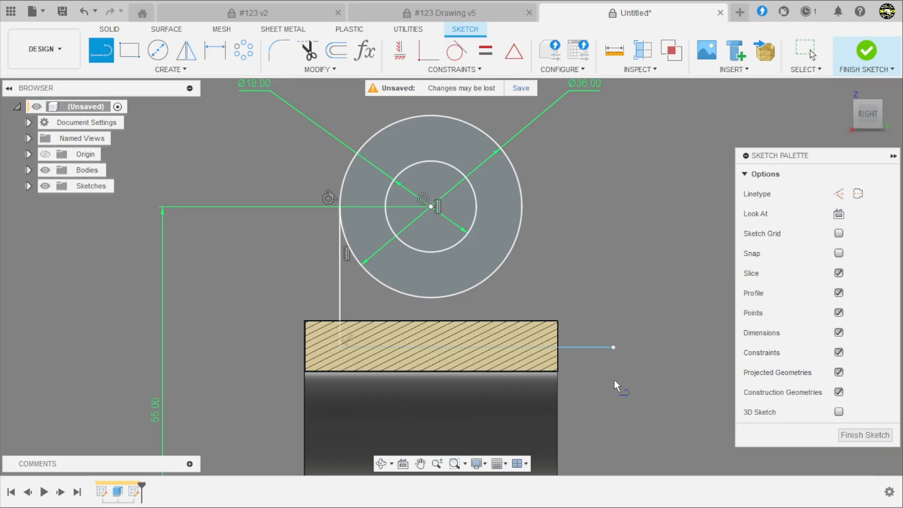
# Draw a second line tangent to the opposite side of the 36 mm circle down to the horizontal base line.
pyautogui.click(488, 137)
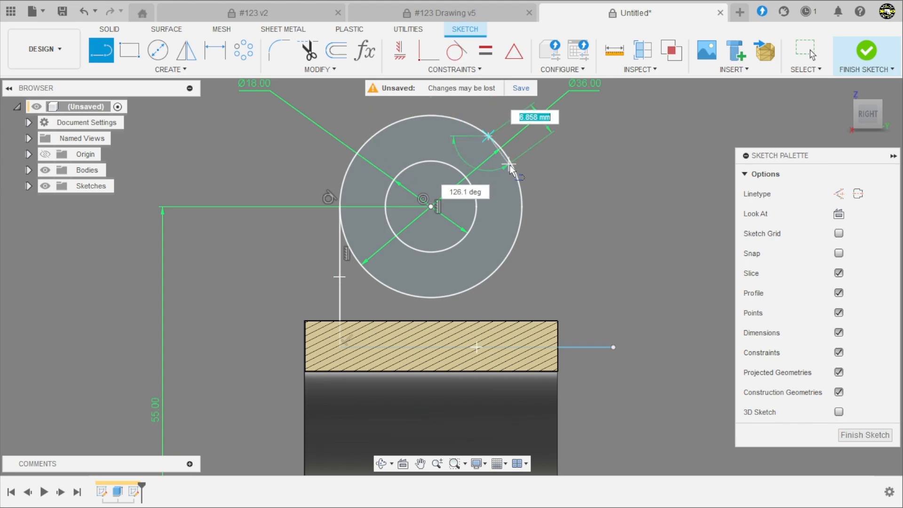
pyautogui.click(520, 346)
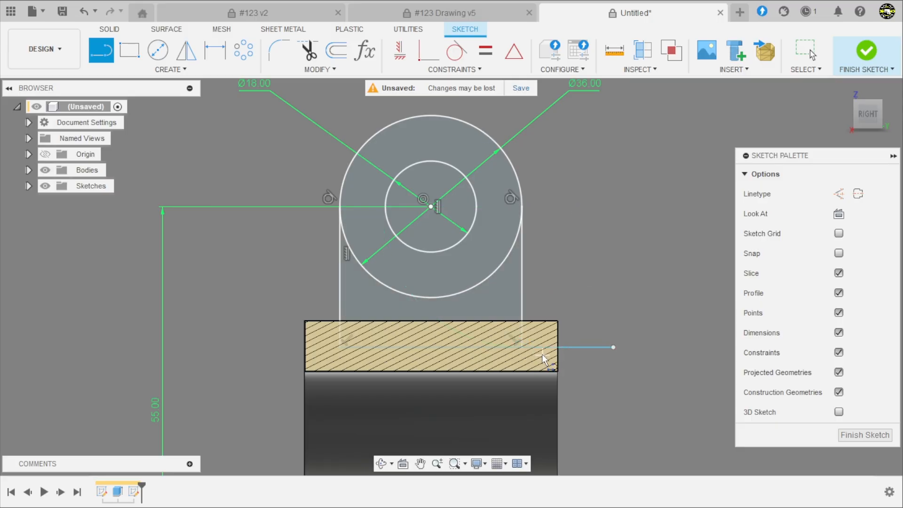
pyautogui.press('Escape')
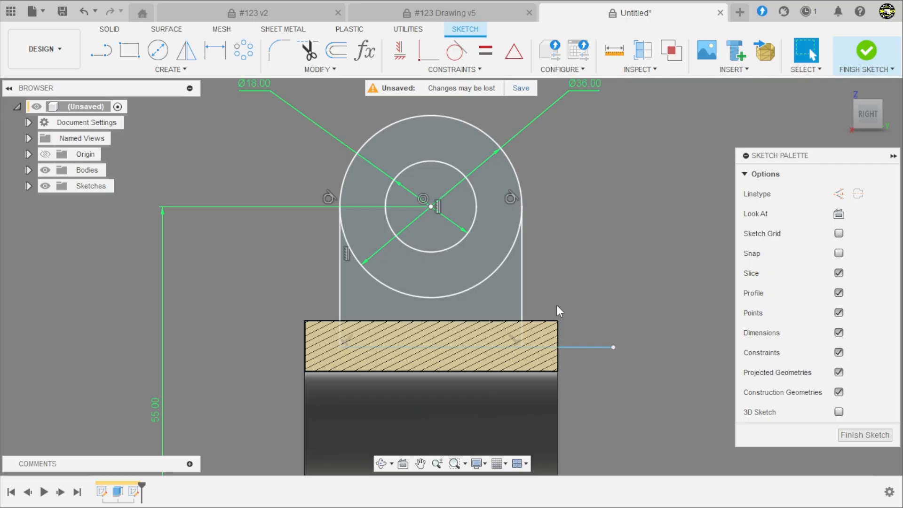
# Trim the base line's overhang beyond the tangent line and pull the base corner down into the ring section.
pyautogui.click(309, 56)
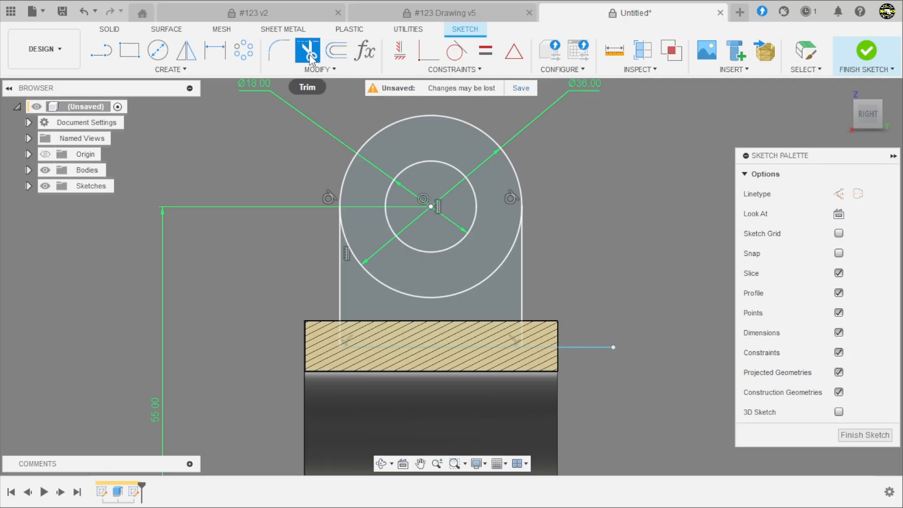
pyautogui.click(580, 348)
pyautogui.scroll(-2, 564, 322)
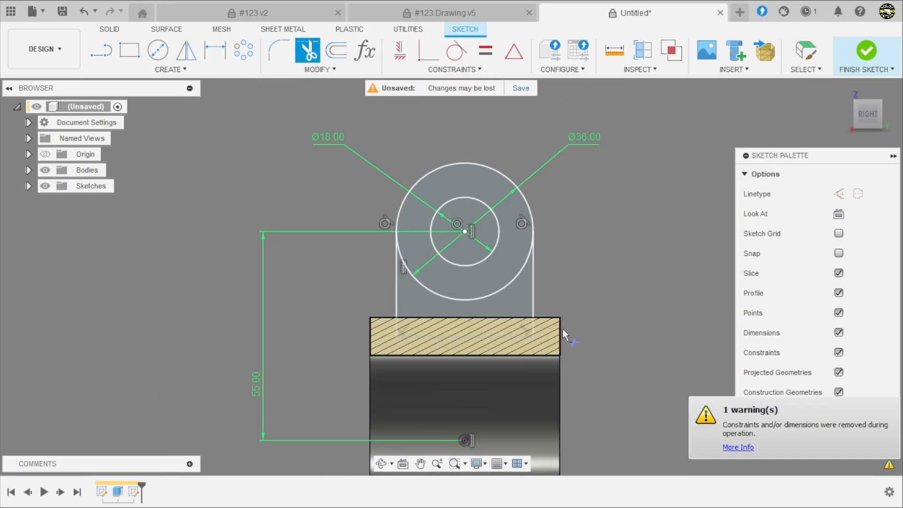
pyautogui.scroll(2, 560, 332)
pyautogui.press('Escape')
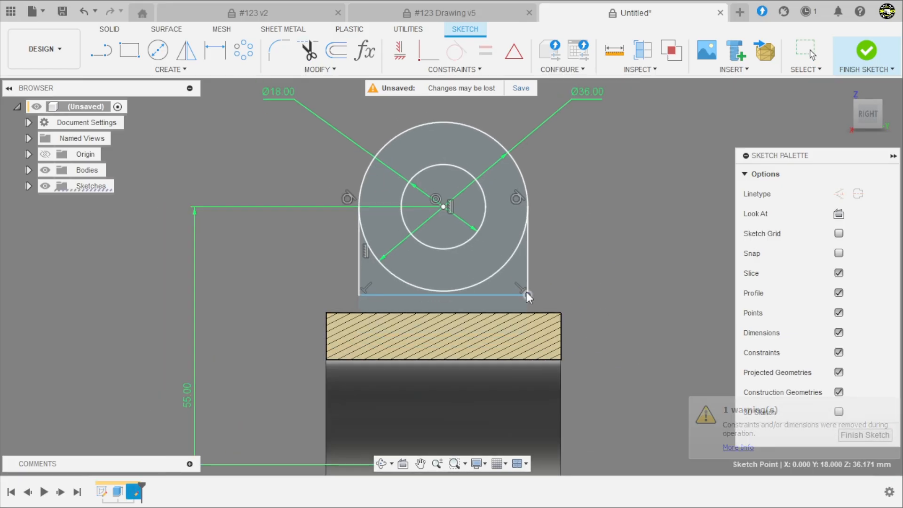
pyautogui.moveTo(526, 293)
pyautogui.mouseDown()
pyautogui.moveTo(534, 374)
pyautogui.moveTo(534, 346)
pyautogui.mouseUp()
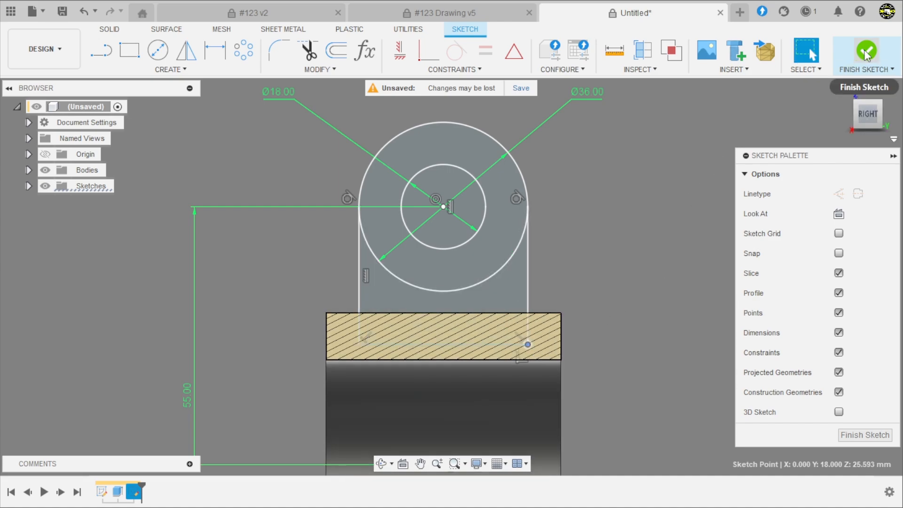
# Trim the lower half of the 36 mm circle to leave a round-topped lug outline, and finish the sketch.
pyautogui.click(302, 57)
pyautogui.click(475, 284)
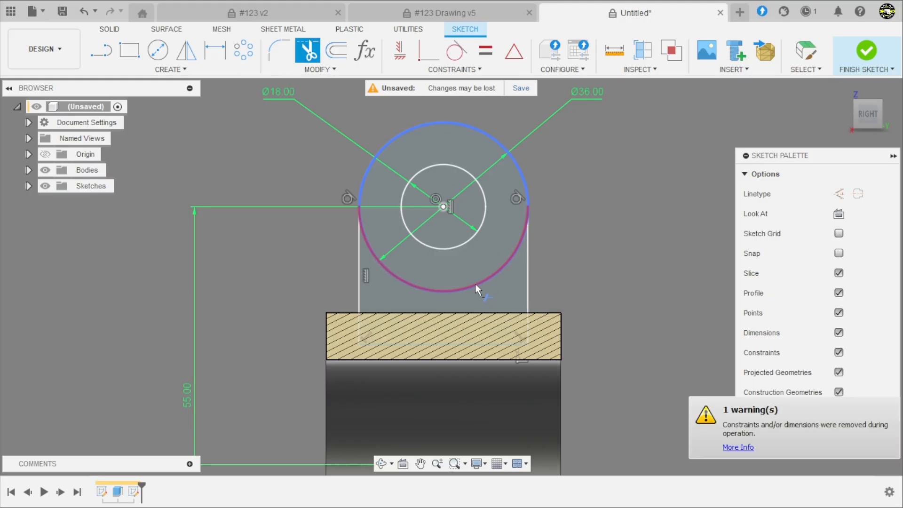
pyautogui.press('Escape')
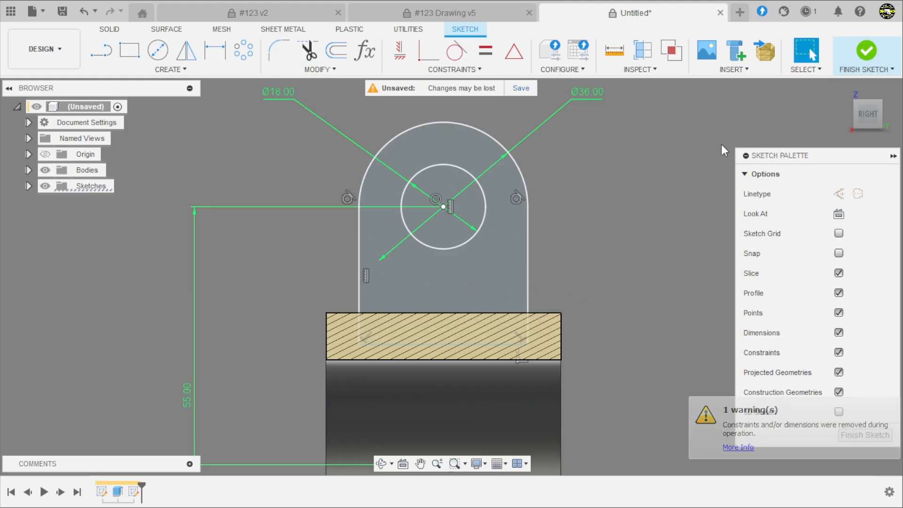
pyautogui.click(867, 49)
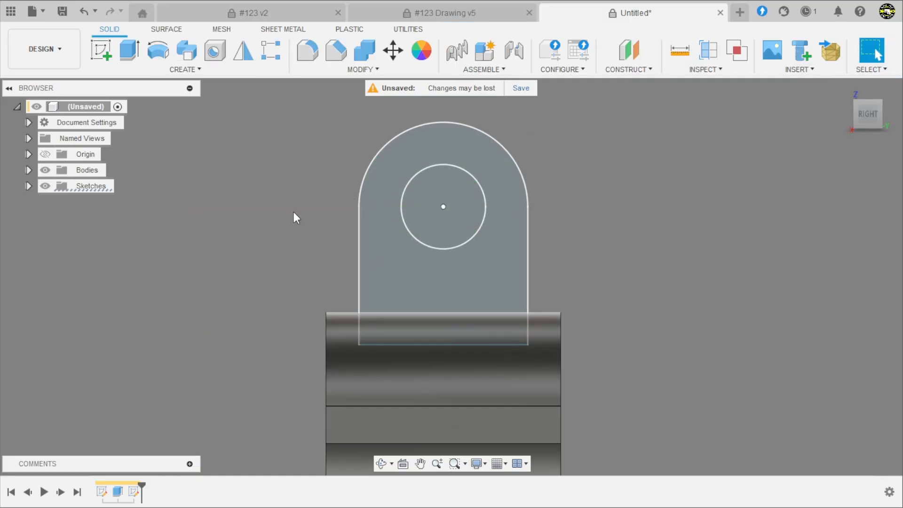
# Check the slot width between the upper lugs on the #123 drawing and return to the untitled model.
pyautogui.scroll(-2, 270, 221)
pyautogui.keyDown('shift'); pyautogui.moveTo(250, 254); pyautogui.dragTo(263, 279, button='middle'); pyautogui.keyUp('shift')
pyautogui.scroll(-2, 301, 254)
pyautogui.scroll(2, 262, 280)
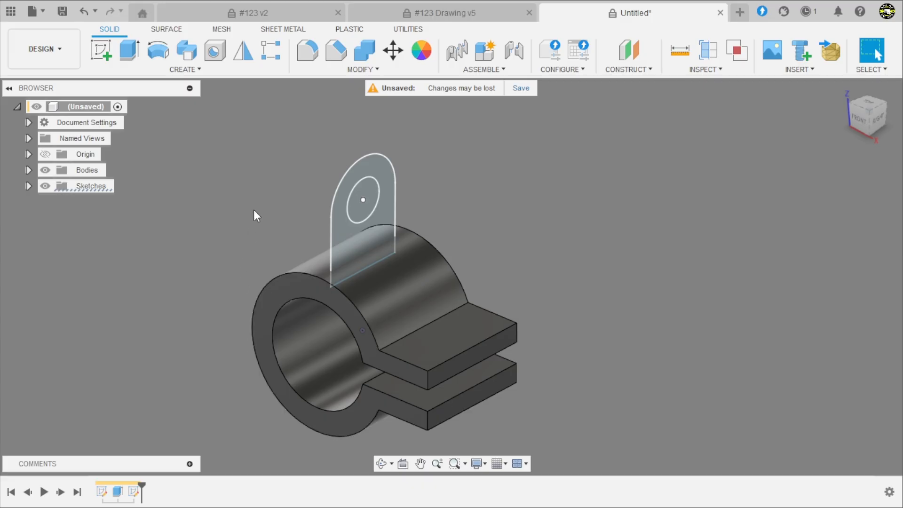
pyautogui.click(413, 16)
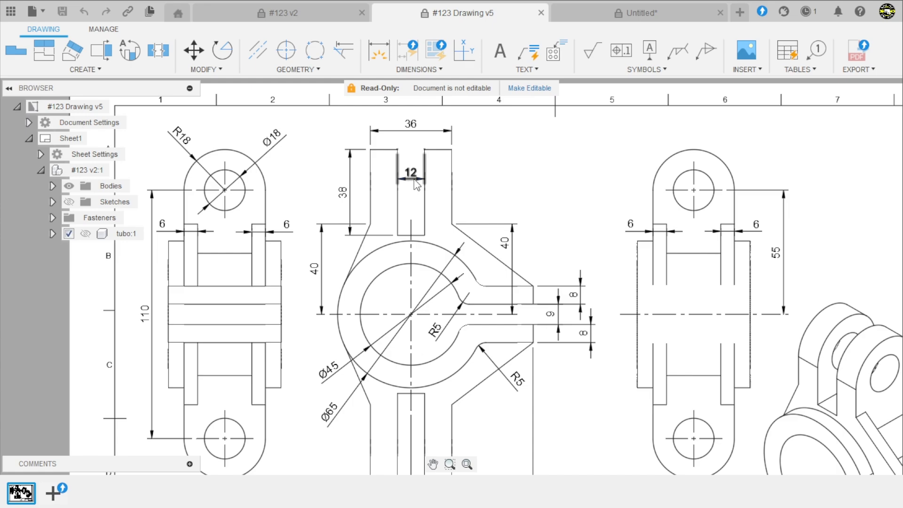
pyautogui.click(627, 13)
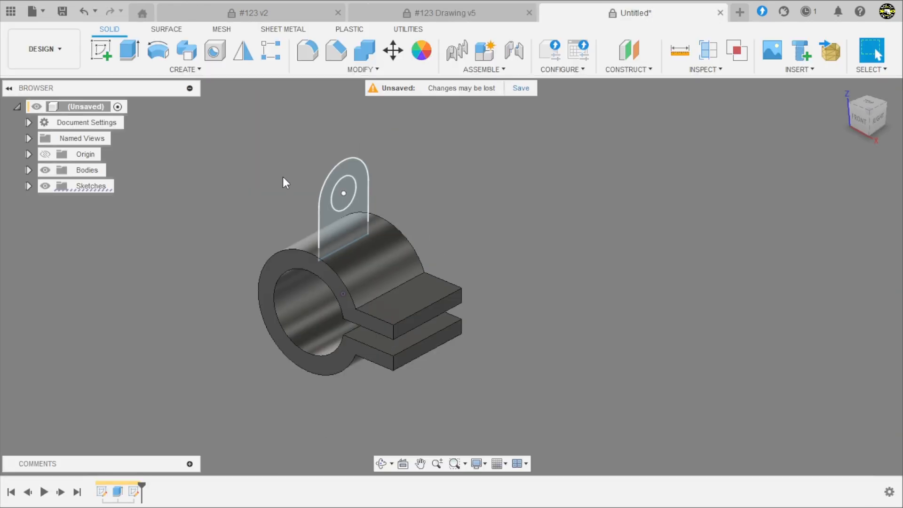
# Start extruding the lug profile around its hole about 38 mm toward the clamp's flange side, with the operation set to Join.
pyautogui.scroll(2, 311, 185)
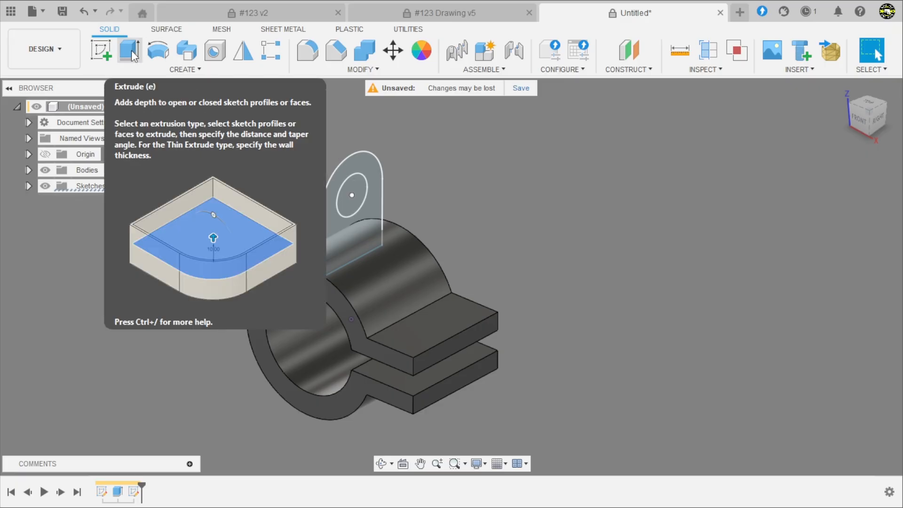
pyautogui.click(130, 50)
pyautogui.scroll(3, 383, 227)
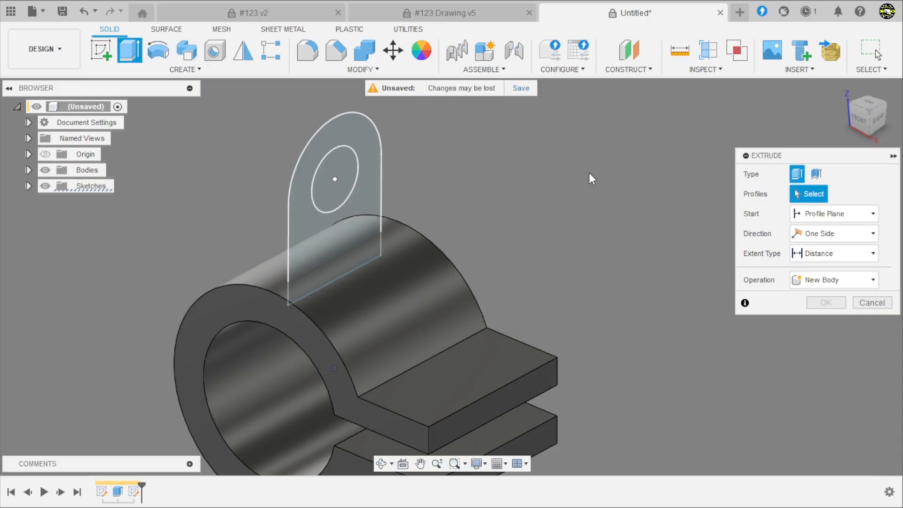
pyautogui.click(367, 177)
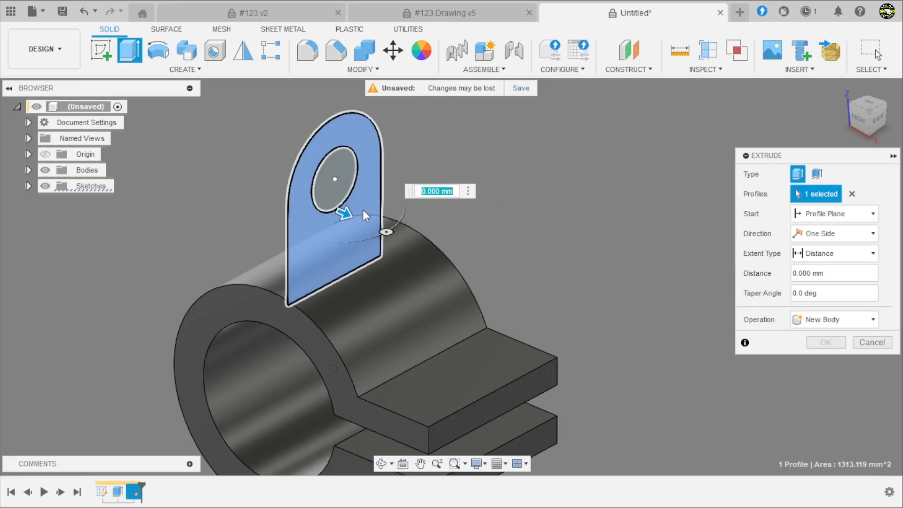
pyautogui.moveTo(347, 214); pyautogui.dragTo(413, 245)
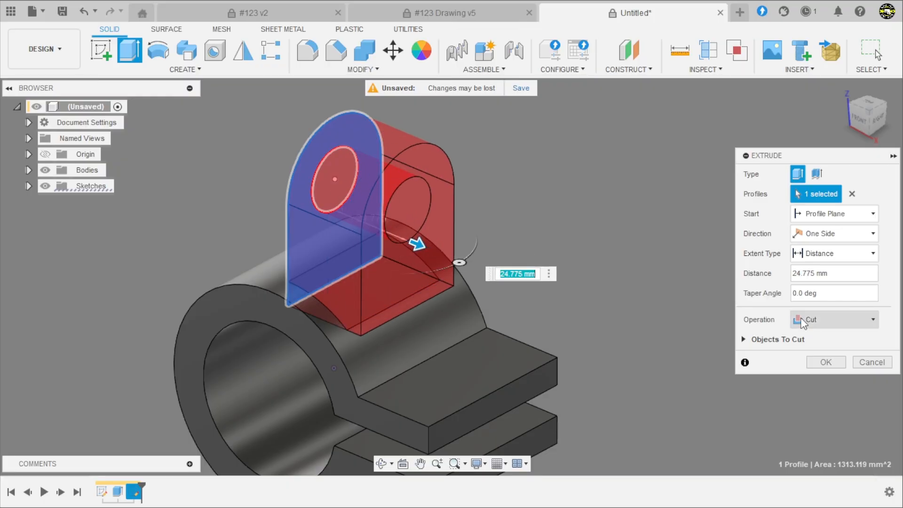
pyautogui.click(832, 322)
pyautogui.click(822, 334)
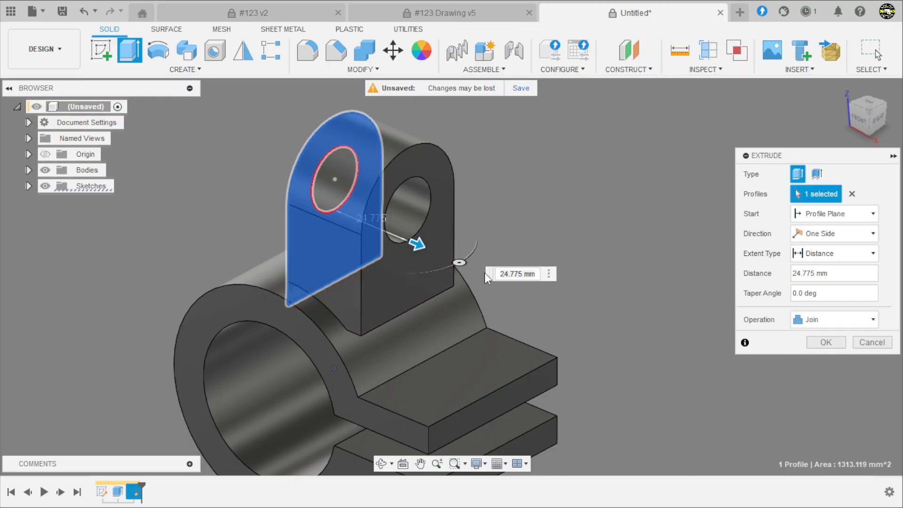
pyautogui.moveTo(432, 252); pyautogui.dragTo(448, 279)
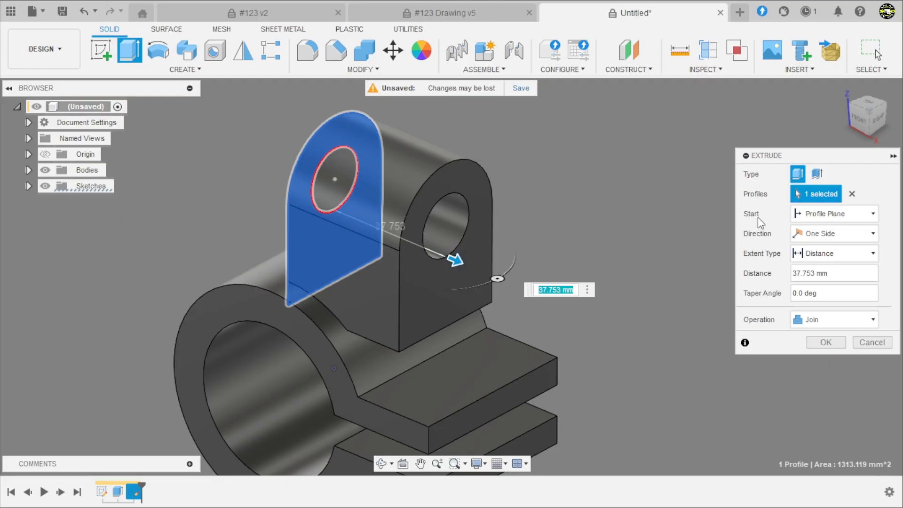
# Start the lug extrusion at a 6 mm offset from the profile plane.
pyautogui.click(808, 213)
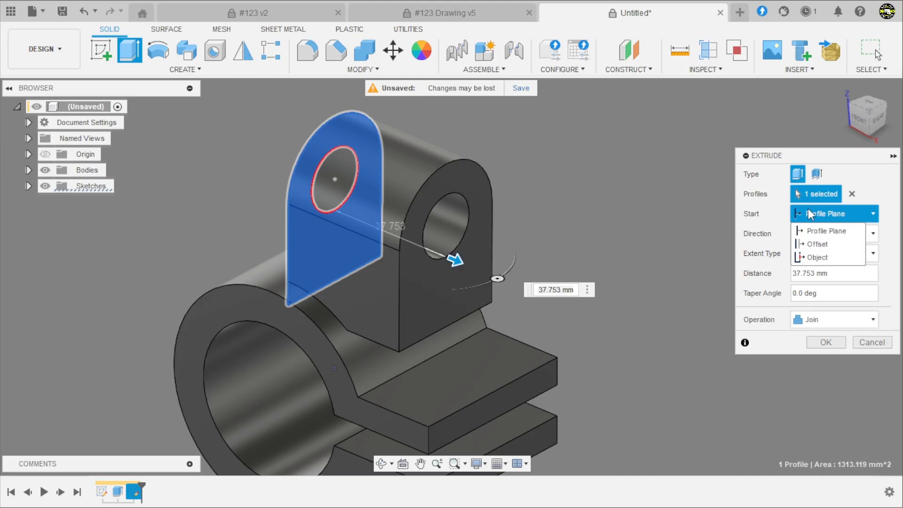
pyautogui.click(819, 245)
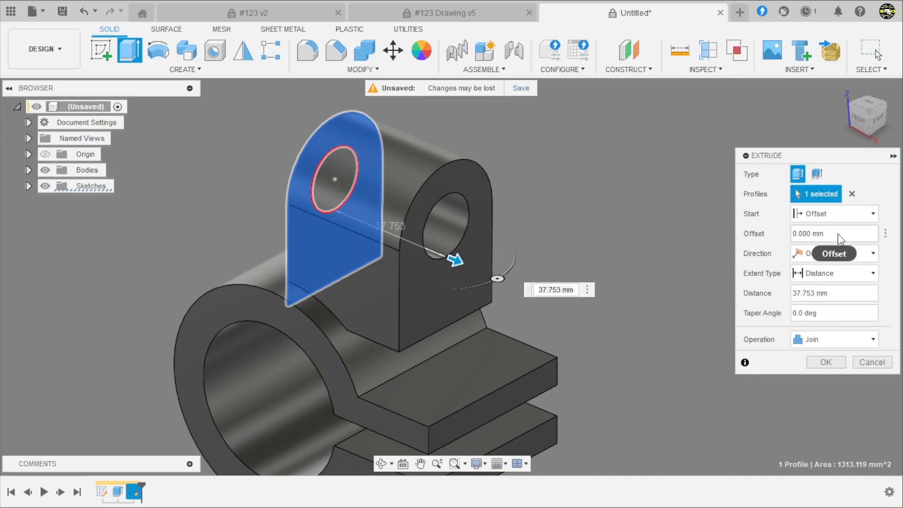
pyautogui.moveTo(828, 234); pyautogui.dragTo(787, 236)
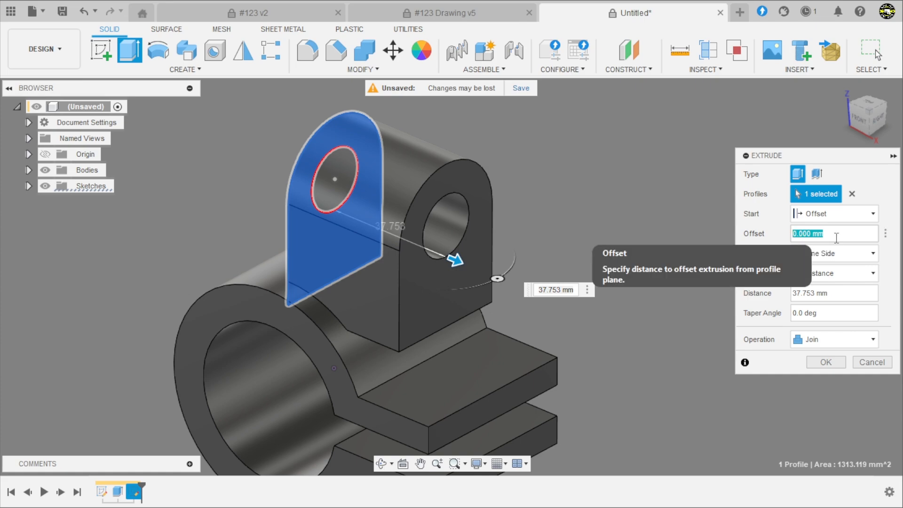
pyautogui.write('6')
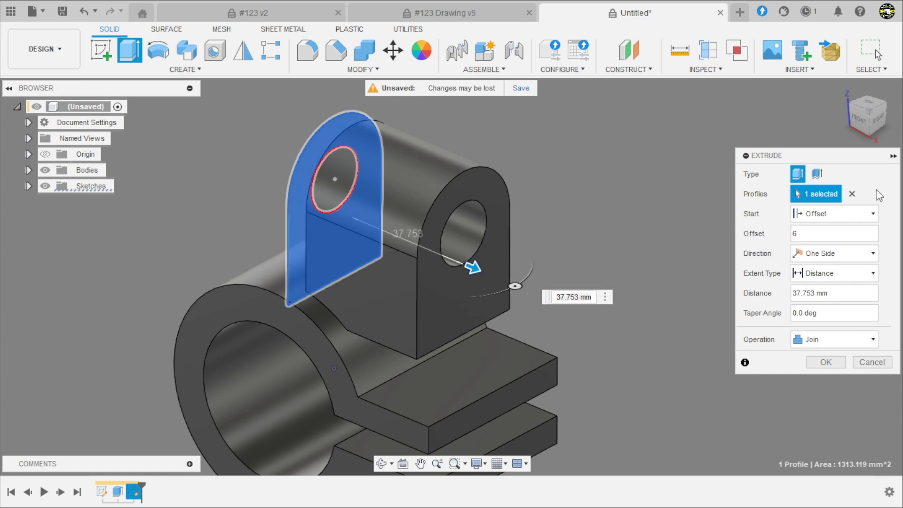
# Try a start offset of 0 mm for the lug extrusion and set it back to 6 mm.
pyautogui.click(860, 119)
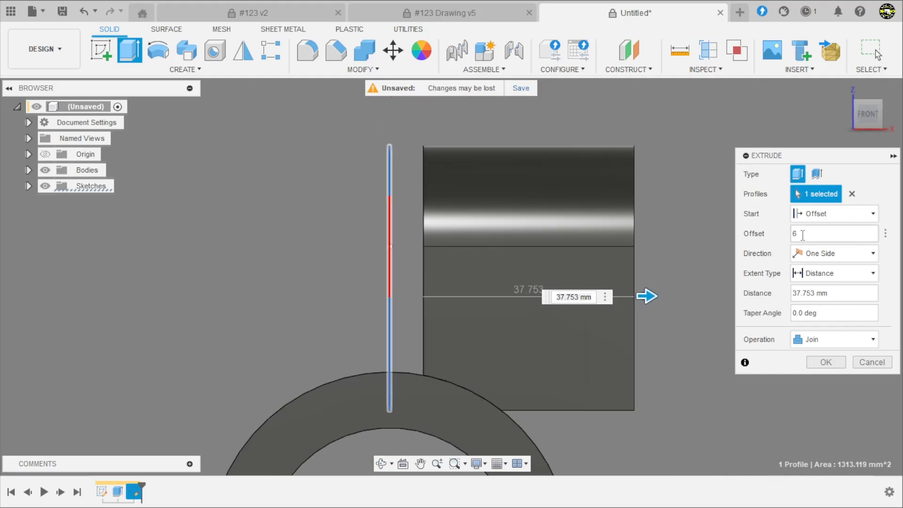
pyautogui.press('BackSpace')
pyautogui.write('0')
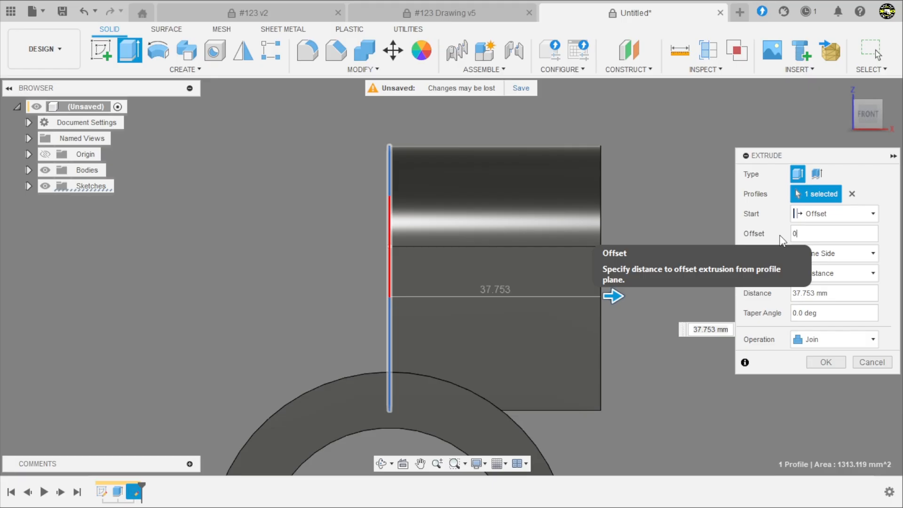
pyautogui.press('BackSpace')
pyautogui.write('6')
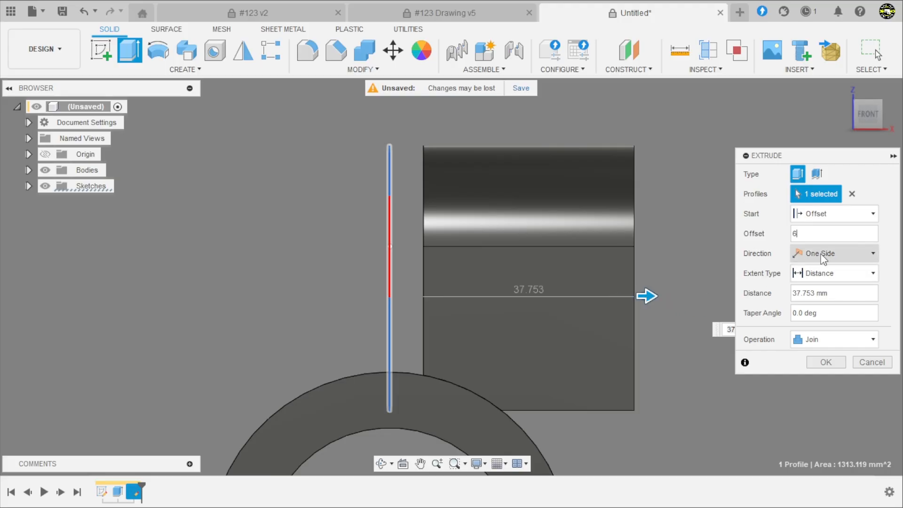
# Set the lug's extrusion distance to 12 mm and complete the extrusion.
pyautogui.click(830, 294)
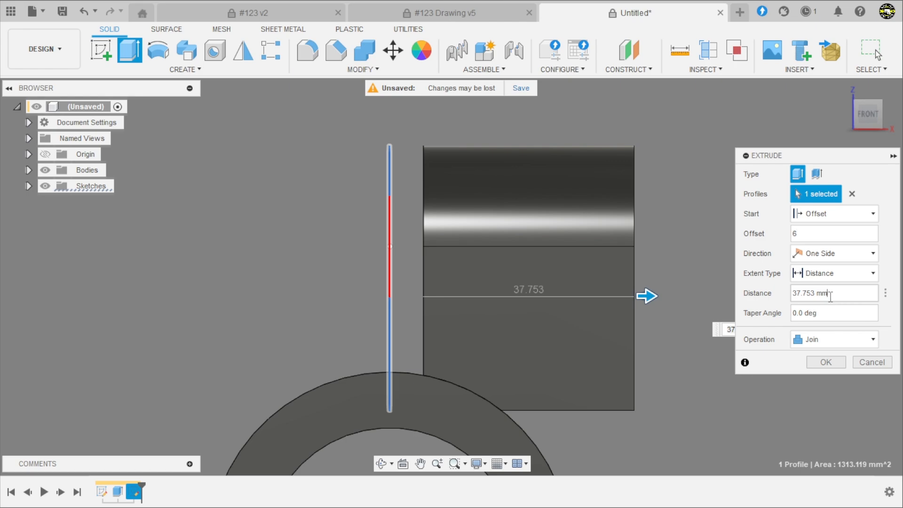
pyautogui.write('12')
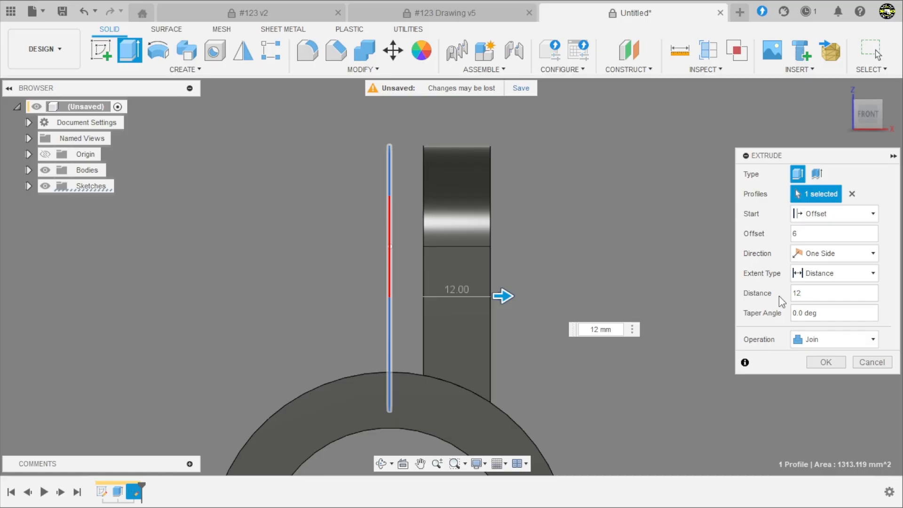
pyautogui.press('Return')
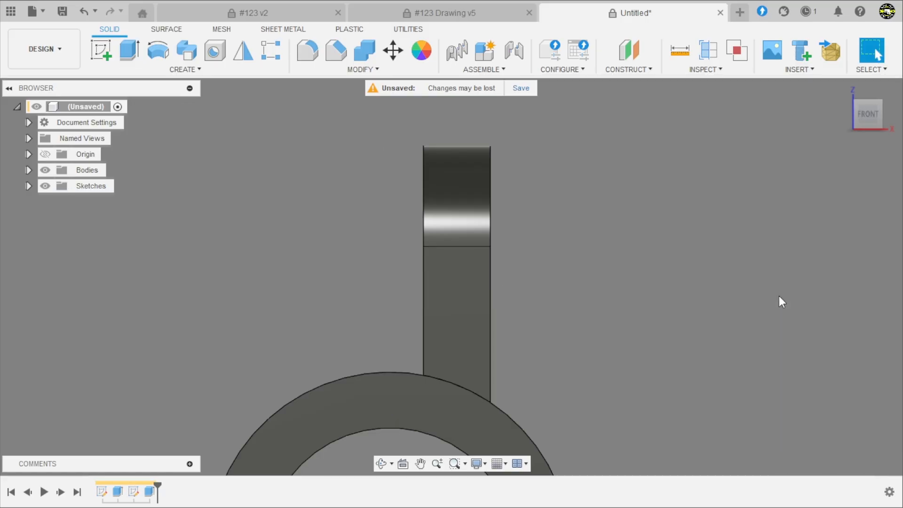
# Examine the clamp body with its upper lug from several angles, toggling the body's visibility to check that it is one solid.
pyautogui.scroll(-2, 589, 264)
pyautogui.scroll(-2, 566, 270)
pyautogui.keyDown('shift'); pyautogui.moveTo(585, 294); pyautogui.dragTo(390, 314, button='middle'); pyautogui.keyUp('shift')
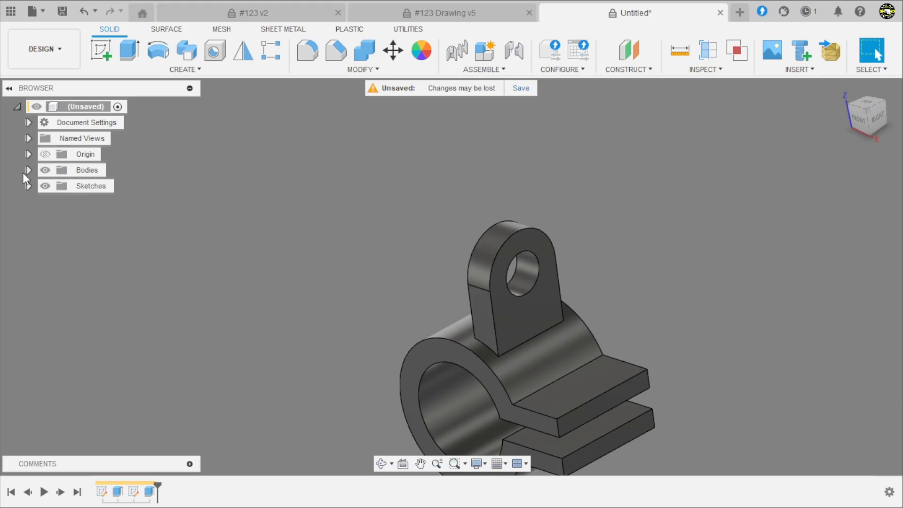
pyautogui.click(28, 170)
pyautogui.scroll(-2, 147, 190)
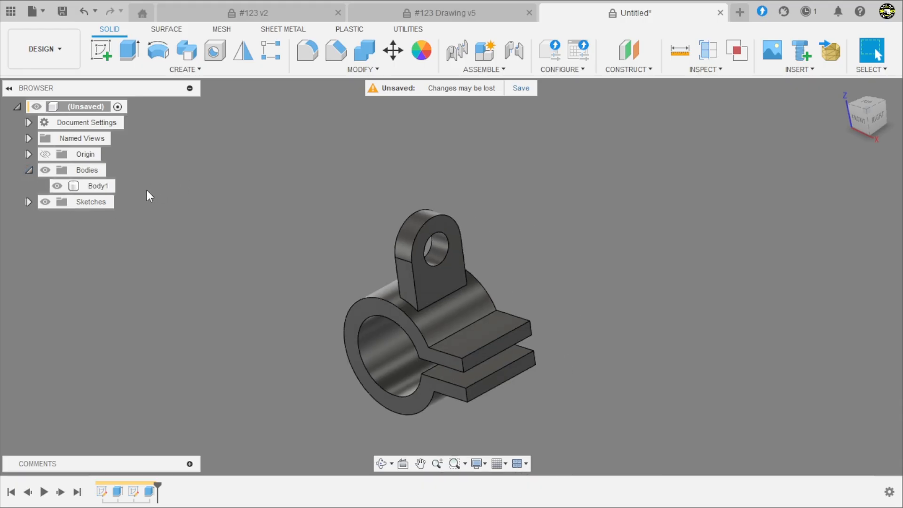
pyautogui.click(57, 186)
pyautogui.click(58, 186)
pyautogui.scroll(3, 358, 329)
pyautogui.scroll(-3, 348, 231)
pyautogui.scroll(4, 301, 338)
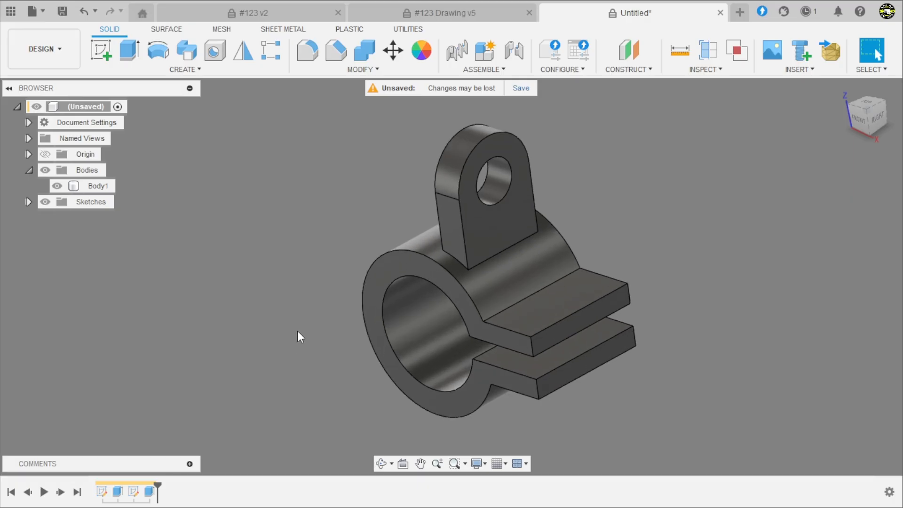
pyautogui.keyDown('shift'); pyautogui.moveTo(334, 267); pyautogui.dragTo(369, 235, button='middle'); pyautogui.keyUp('shift')
pyautogui.scroll(-3, 347, 244)
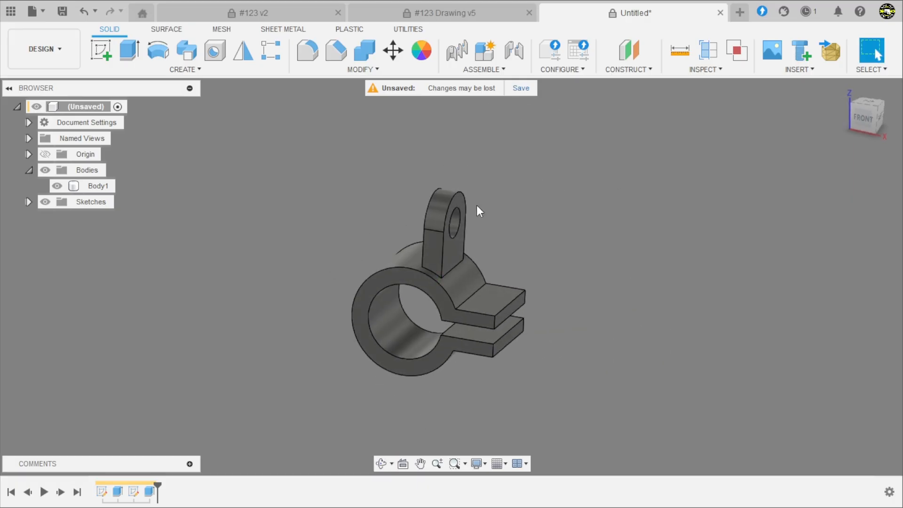
pyautogui.scroll(2, 436, 245)
pyautogui.scroll(2, 359, 258)
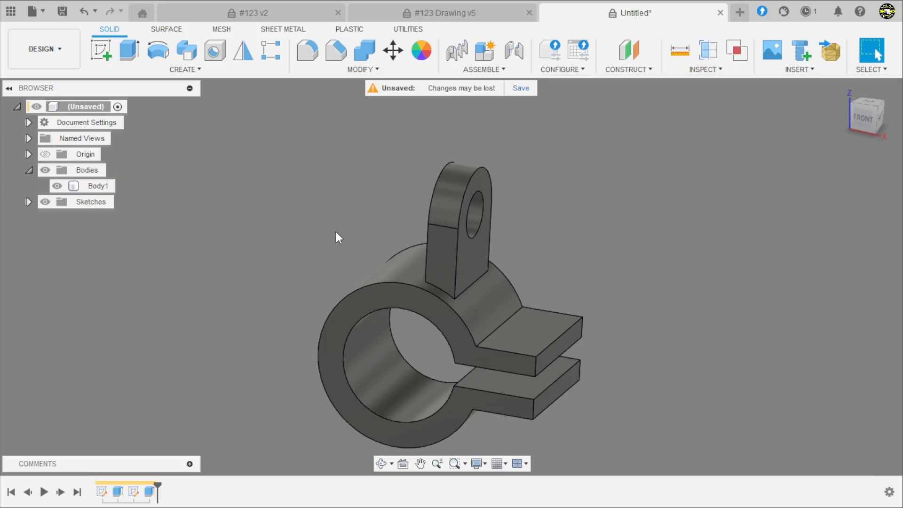
# Start a Mirror operation with the object type set to Features and choose the lug extrusion as the object.
pyautogui.click(244, 55)
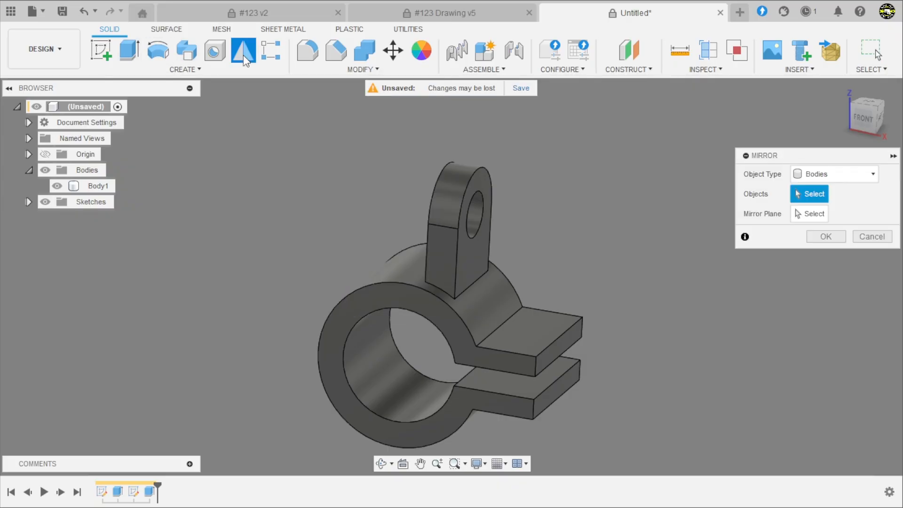
pyautogui.click(820, 176)
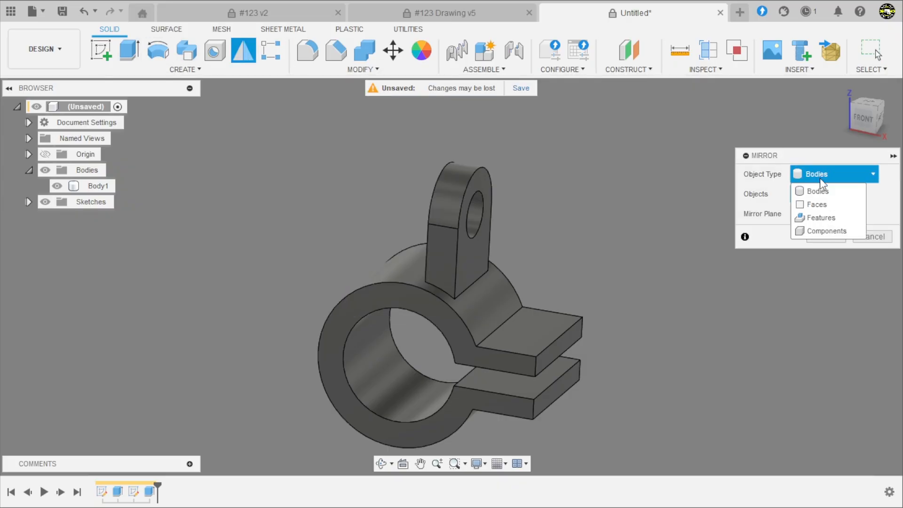
pyautogui.click(820, 220)
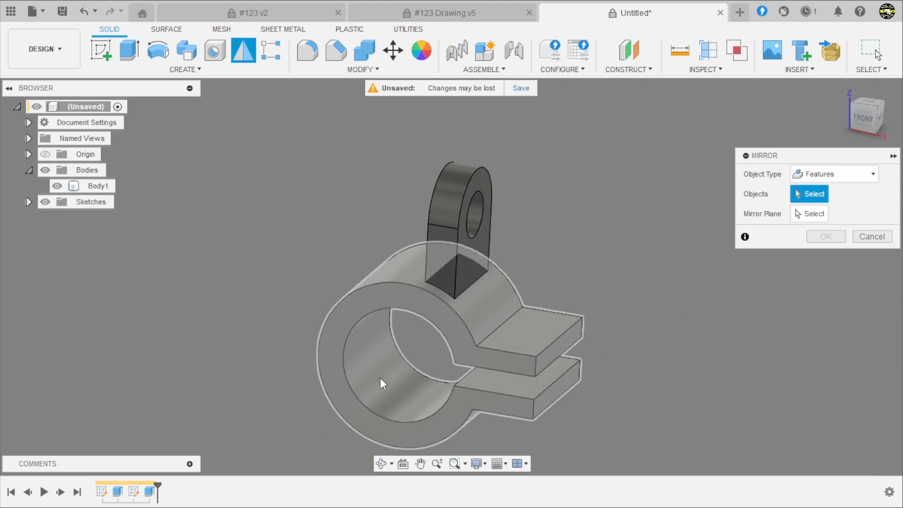
pyautogui.click(150, 492)
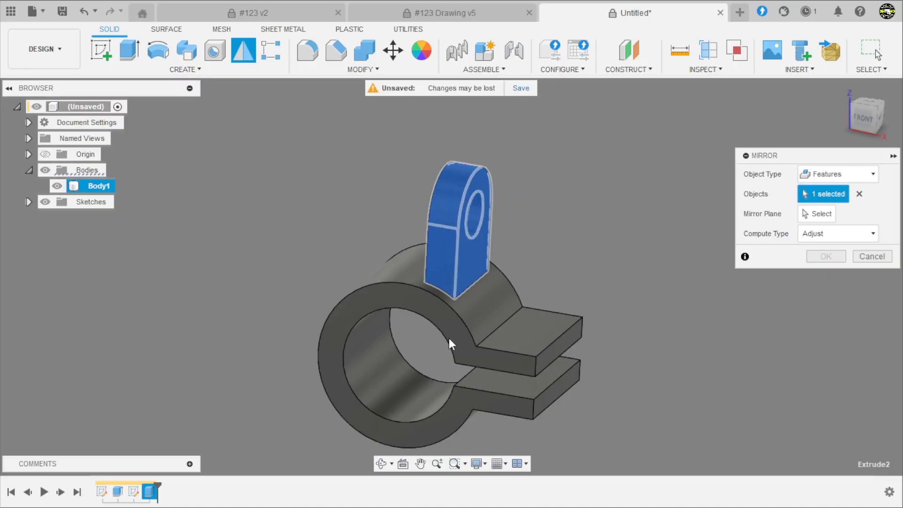
# Mirror the lug extrusion about the vertical origin plane along the ring's axis, keeping the Adjust compute type.
pyautogui.click(818, 213)
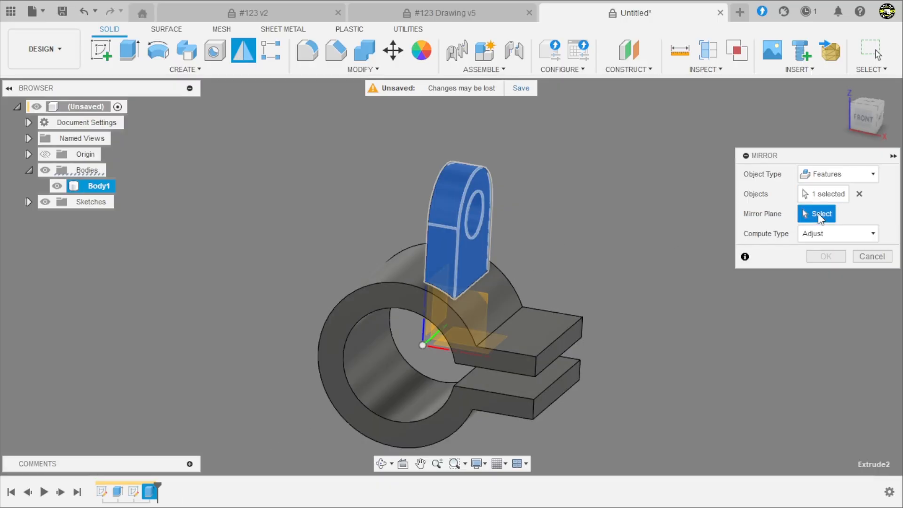
pyautogui.scroll(-4, 659, 283)
pyautogui.keyDown('shift'); pyautogui.moveTo(654, 284); pyautogui.dragTo(603, 301, button='middle'); pyautogui.keyUp('shift')
pyautogui.scroll(-3, 608, 278)
pyautogui.scroll(2, 611, 254)
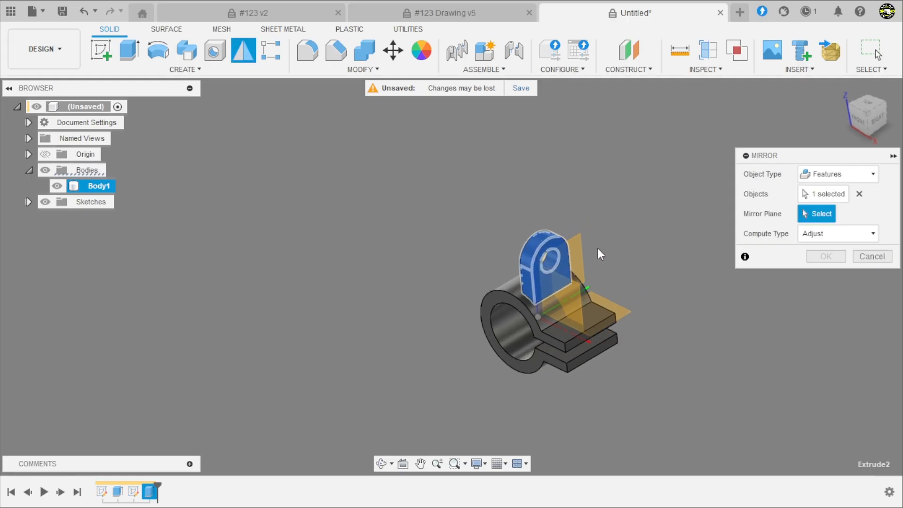
pyautogui.scroll(-3, 602, 243)
pyautogui.click(595, 238)
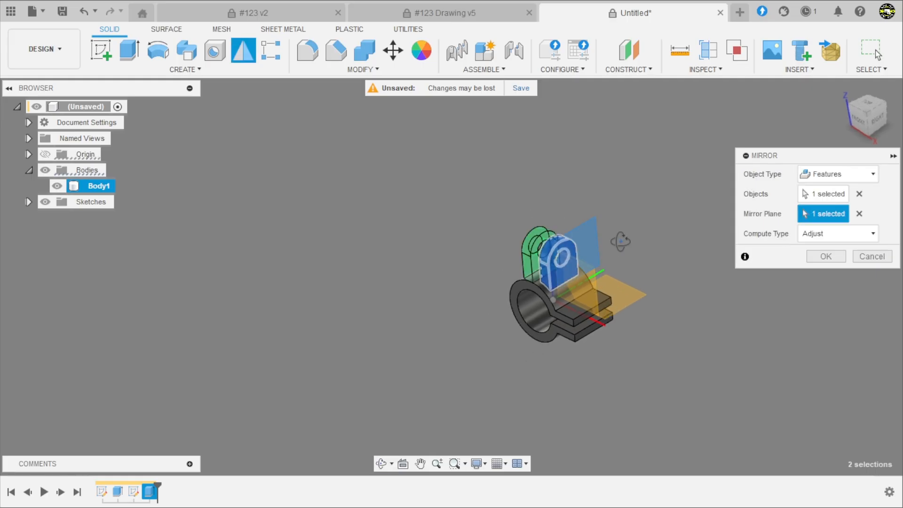
pyautogui.keyDown('shift'); pyautogui.moveTo(619, 240); pyautogui.dragTo(654, 226, button='middle'); pyautogui.keyUp('shift')
pyautogui.scroll(3, 609, 258)
pyautogui.keyDown('shift'); pyautogui.moveTo(610, 258); pyautogui.dragTo(626, 281, button='middle'); pyautogui.keyUp('shift')
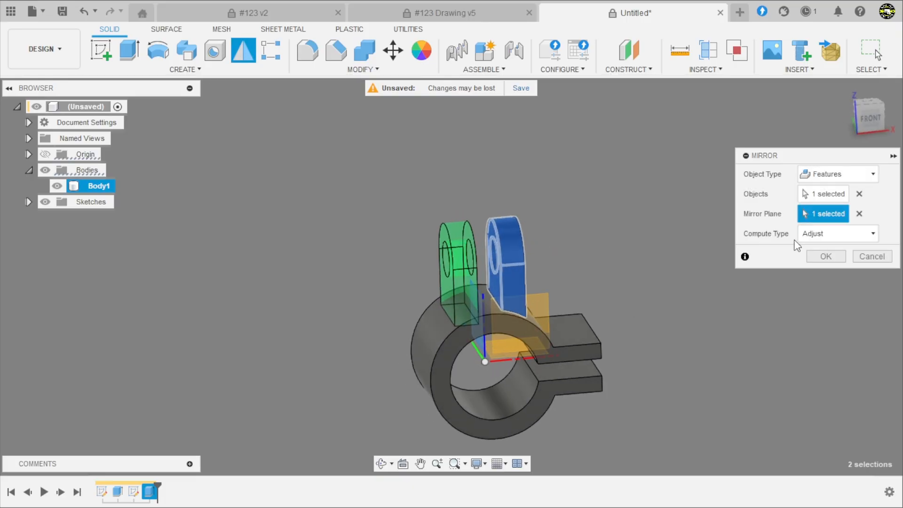
pyautogui.click(825, 257)
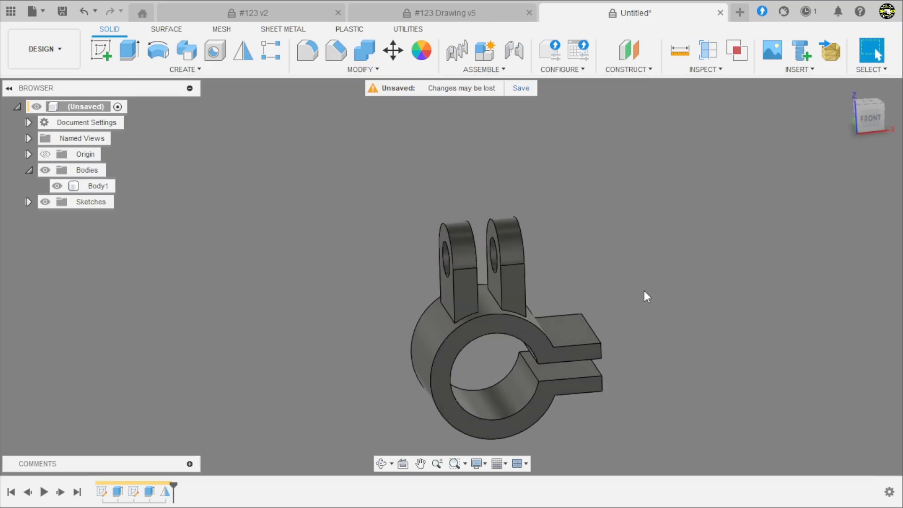
# Examine the pair of lugs and the flanges from different angles and consult the #123 drawing.
pyautogui.keyDown('shift'); pyautogui.moveTo(593, 294); pyautogui.dragTo(518, 263, button='middle'); pyautogui.keyUp('shift')
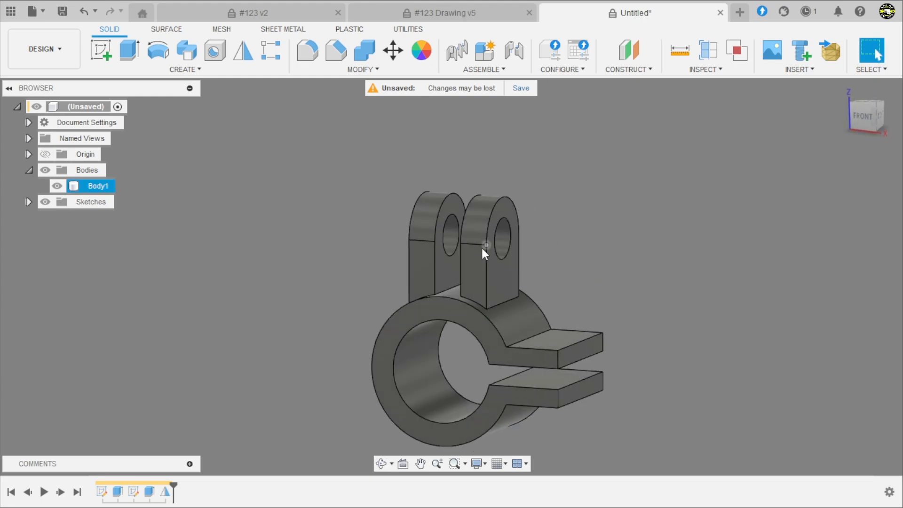
pyautogui.moveTo(607, 268)
pyautogui.keyDown('shift'); pyautogui.mouseDown(button='middle')
pyautogui.moveTo(573, 232)
pyautogui.moveTo(591, 281)
pyautogui.moveTo(540, 256)
pyautogui.mouseUp(button='middle'); pyautogui.keyUp('shift')
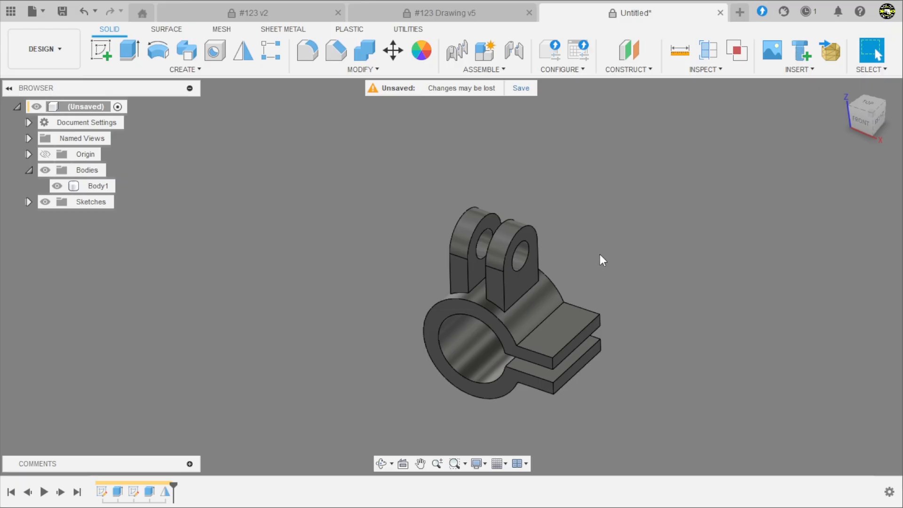
pyautogui.scroll(4, 611, 420)
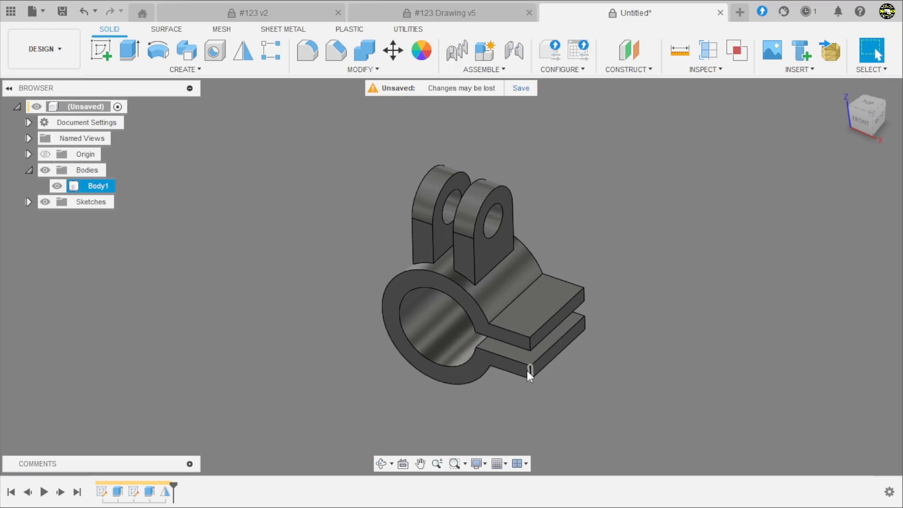
pyautogui.scroll(-2, 588, 372)
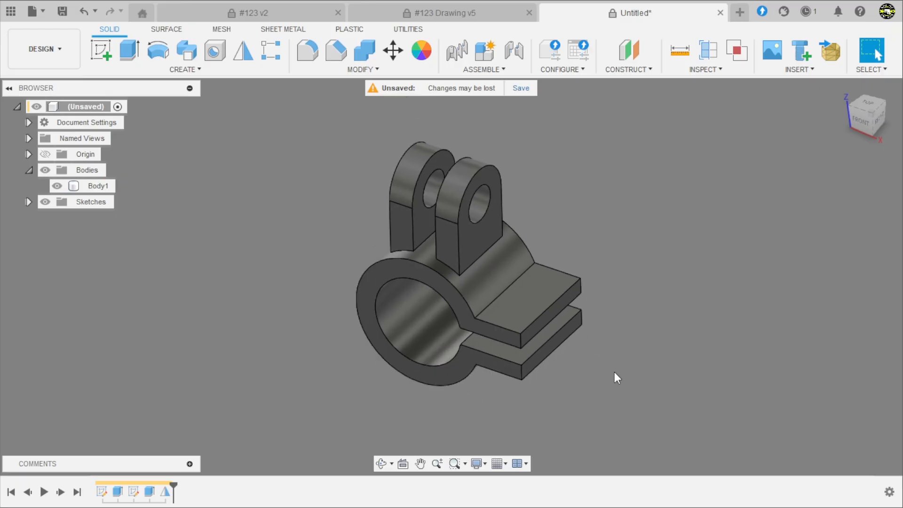
pyautogui.click(470, 15)
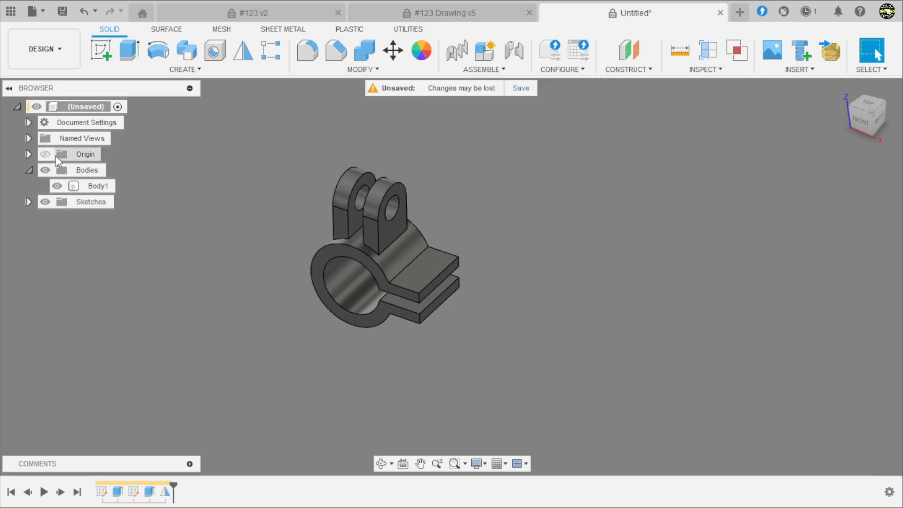
# Show the origin planes to check them against the ring and the lugs' flat front faces, and hide them again.
pyautogui.click(45, 155)
pyautogui.scroll(1, 430, 253)
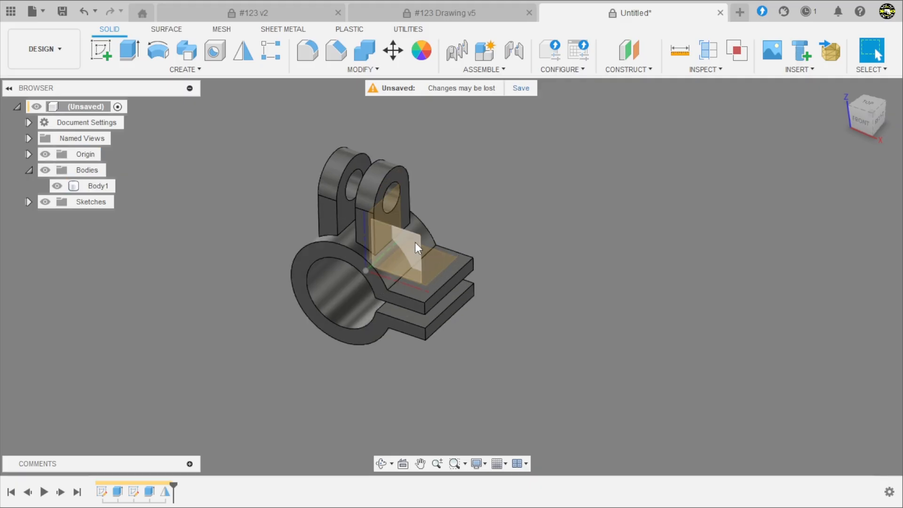
pyautogui.scroll(2, 348, 258)
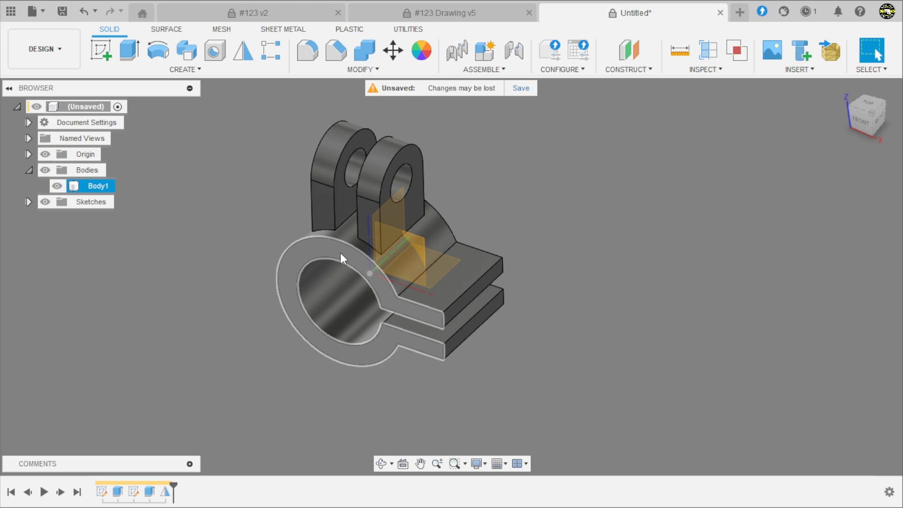
pyautogui.click(325, 209)
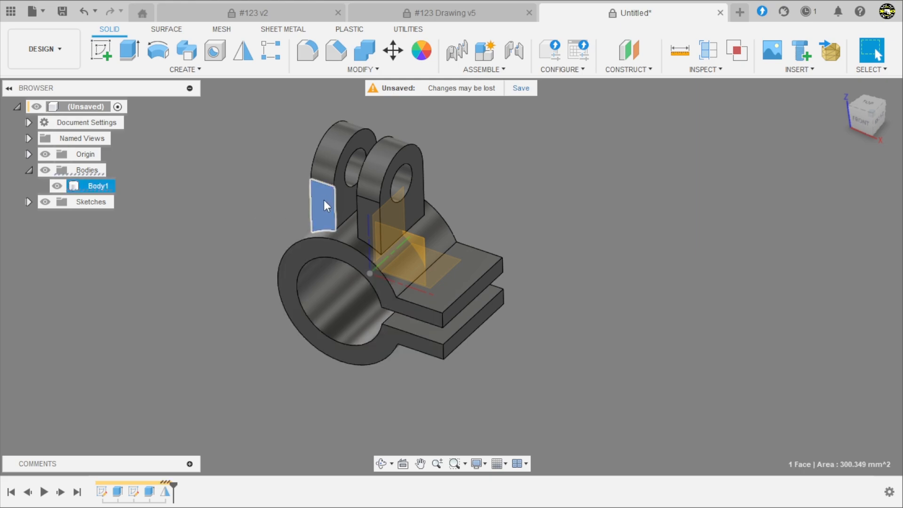
pyautogui.click(256, 182)
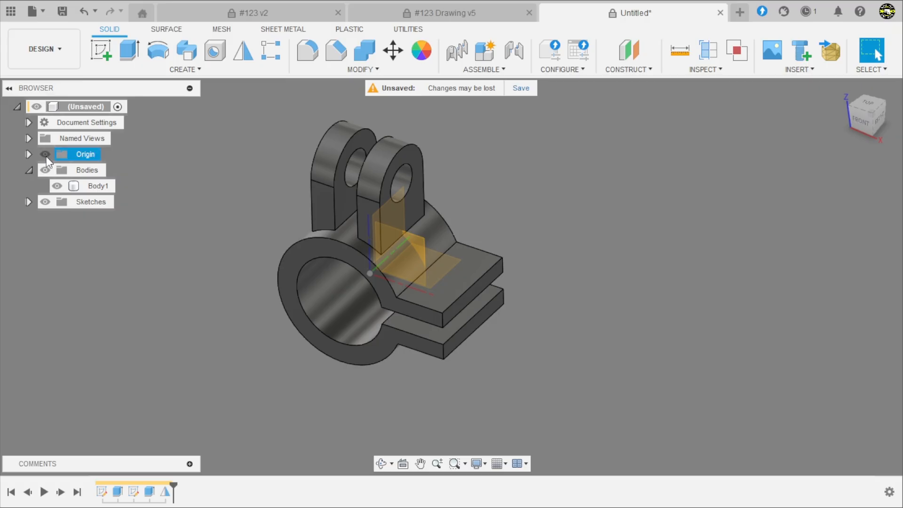
# Create a sketch on the flat front face of the lug nearest the clamp's flanges.
pyautogui.click(102, 52)
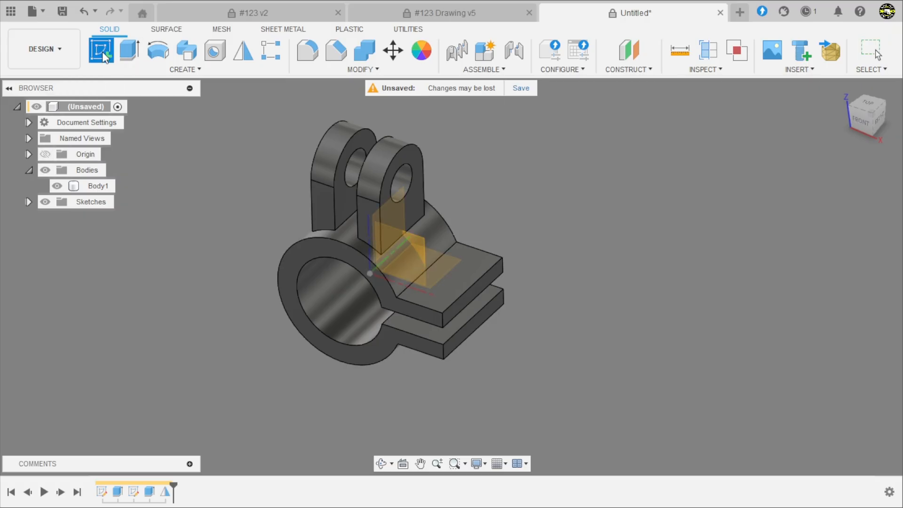
pyautogui.scroll(4, 345, 208)
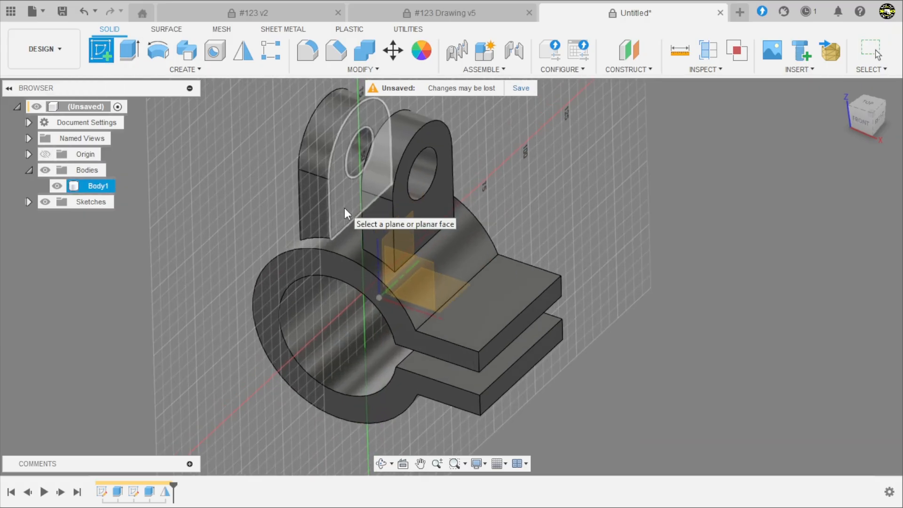
pyautogui.scroll(-3, 367, 213)
pyautogui.click(389, 215)
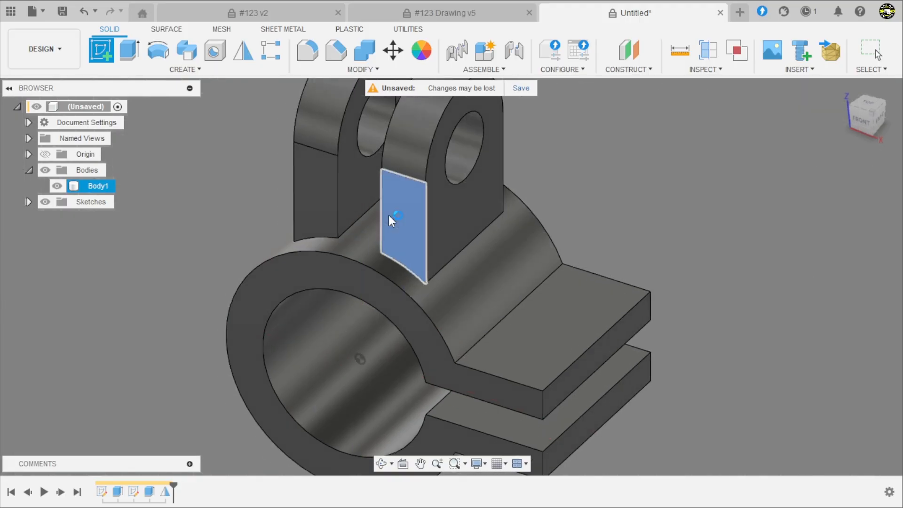
pyautogui.scroll(-5, 324, 264)
pyautogui.scroll(5, 374, 163)
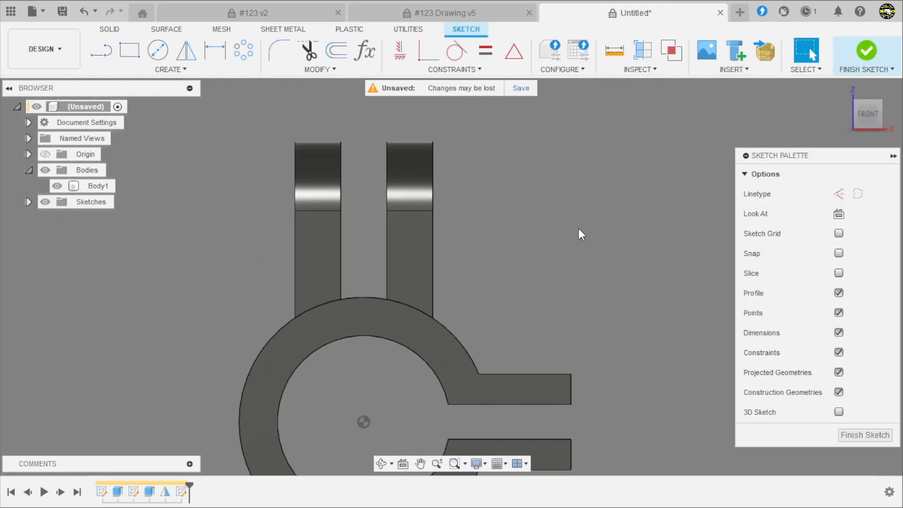
pyautogui.scroll(-2, 476, 222)
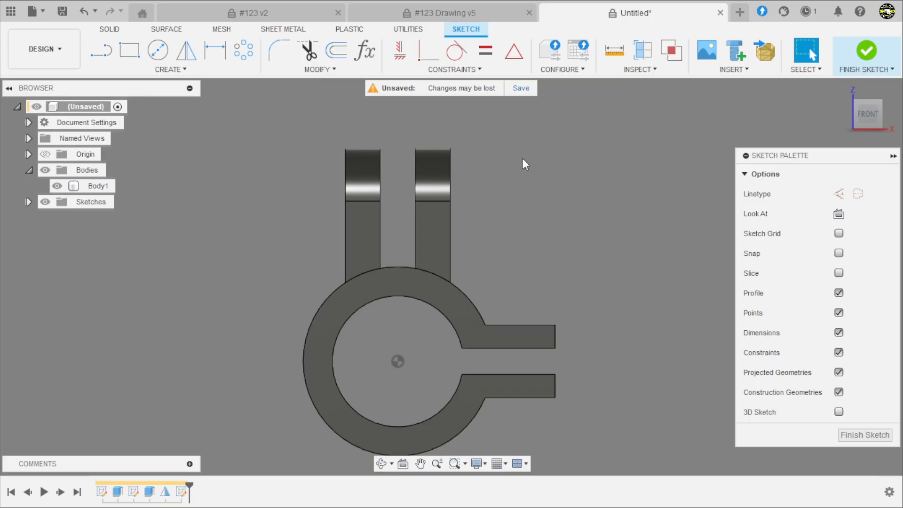
pyautogui.scroll(1, 507, 267)
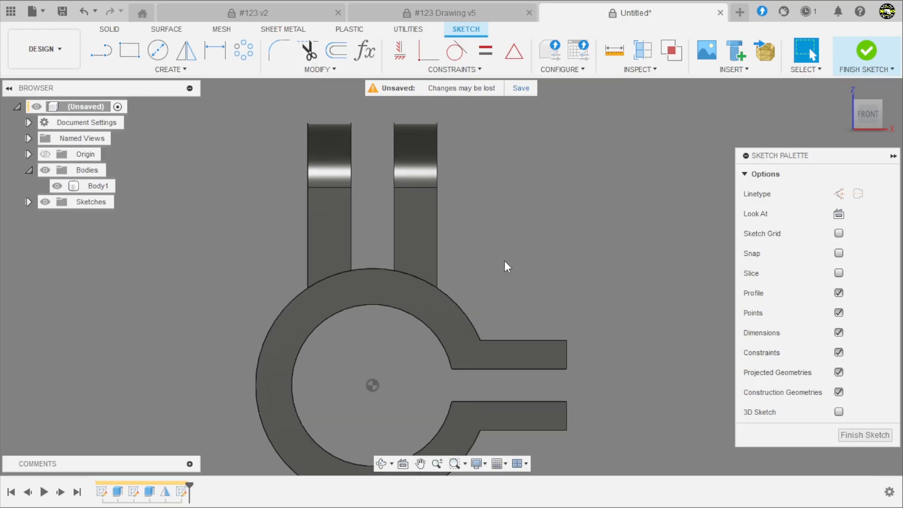
# Project the outer side edges of both lugs, the ring's outer arc and the upper flange's top edge into the sketch.
pyautogui.press('p')
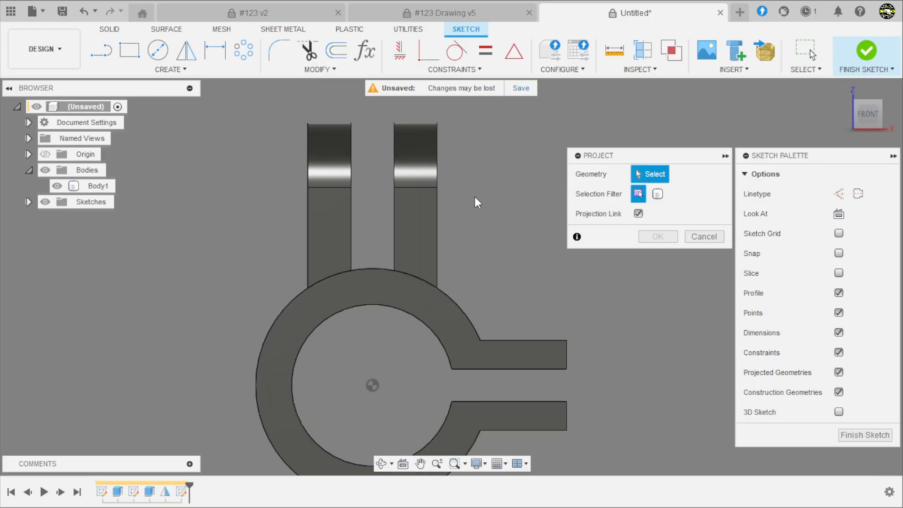
pyautogui.click(306, 236)
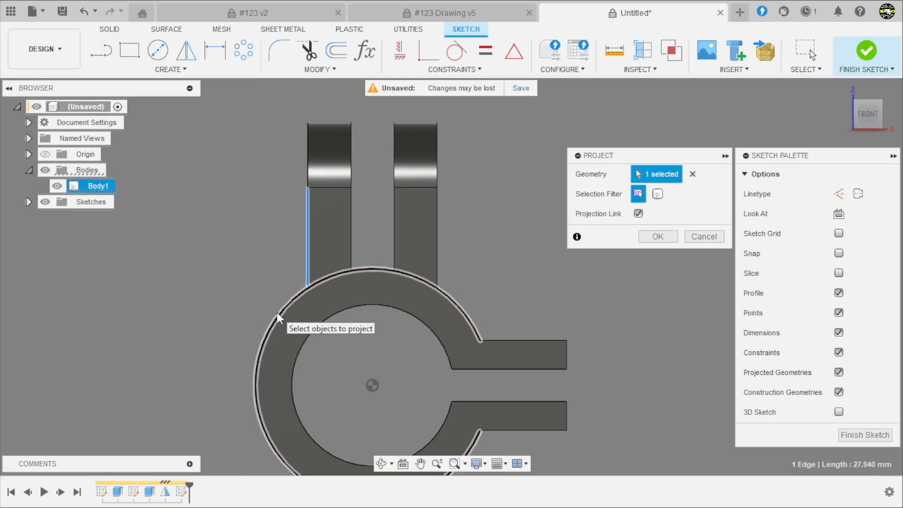
pyautogui.click(277, 313)
pyautogui.scroll(2, 496, 385)
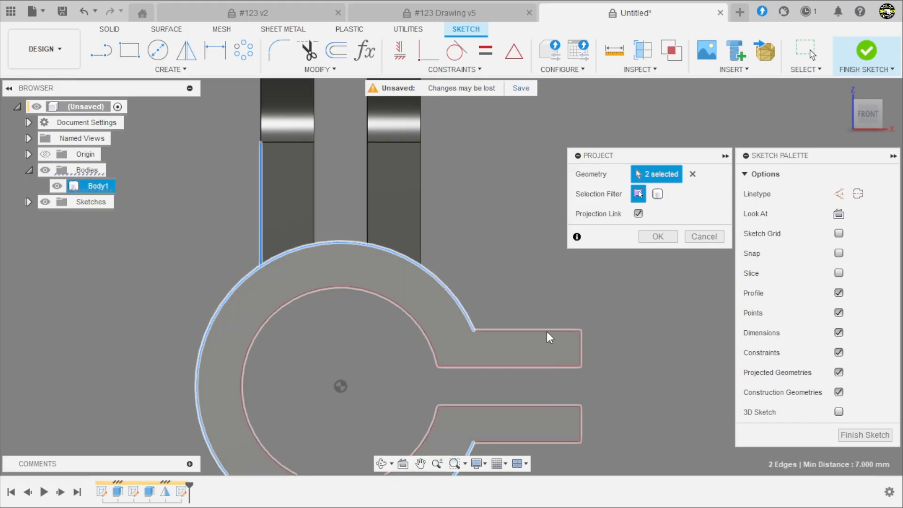
pyautogui.click(547, 330)
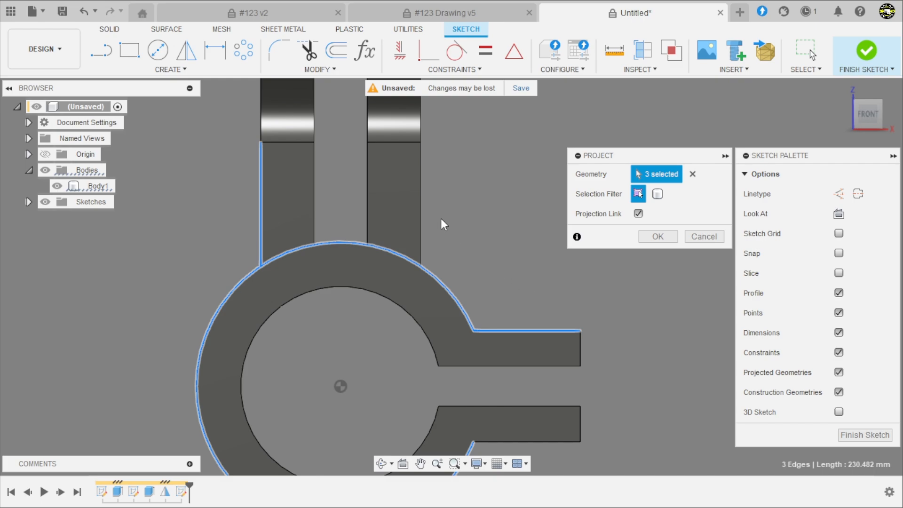
pyautogui.click(421, 204)
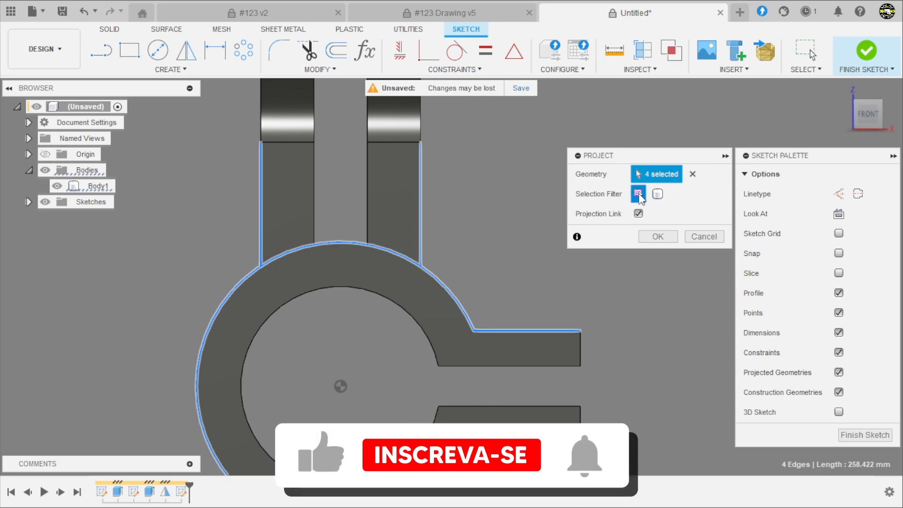
pyautogui.click(658, 236)
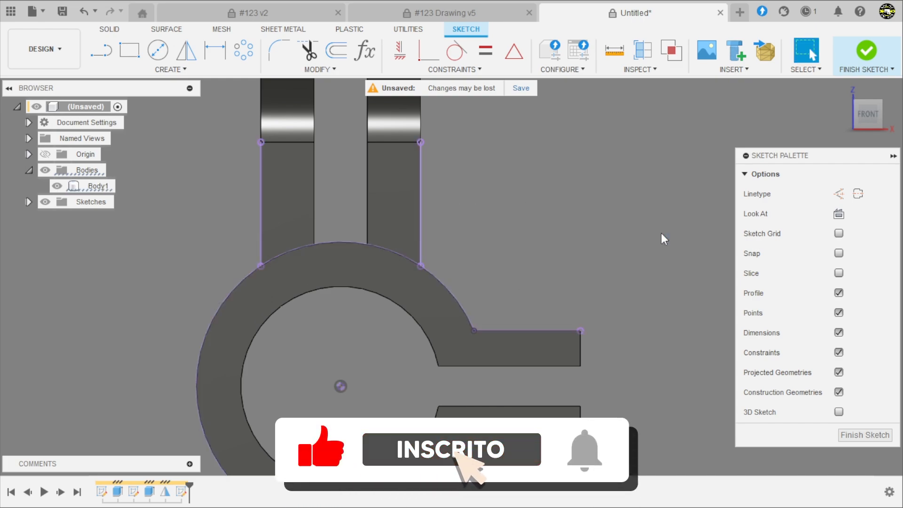
# Sketch a line tangent to the ring's outer arc, ending on the outer edge of the lug farthest from the flanges.
pyautogui.scroll(-3, 482, 207)
pyautogui.scroll(3, 308, 186)
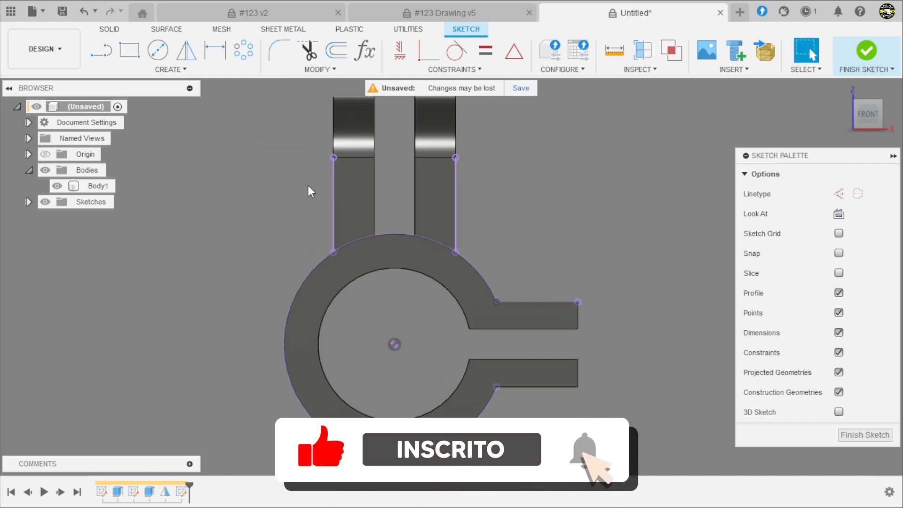
pyautogui.click(101, 51)
pyautogui.scroll(2, 268, 235)
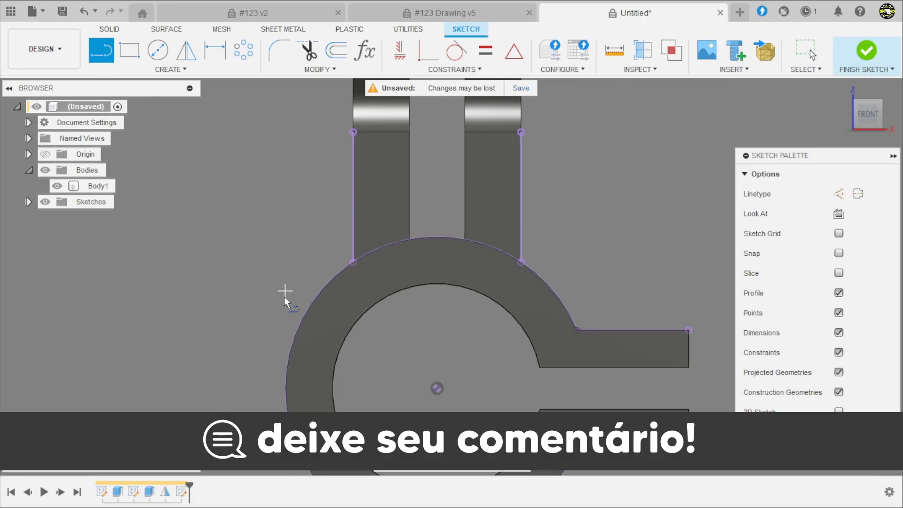
pyautogui.scroll(-3, 261, 302)
pyautogui.scroll(3, 287, 363)
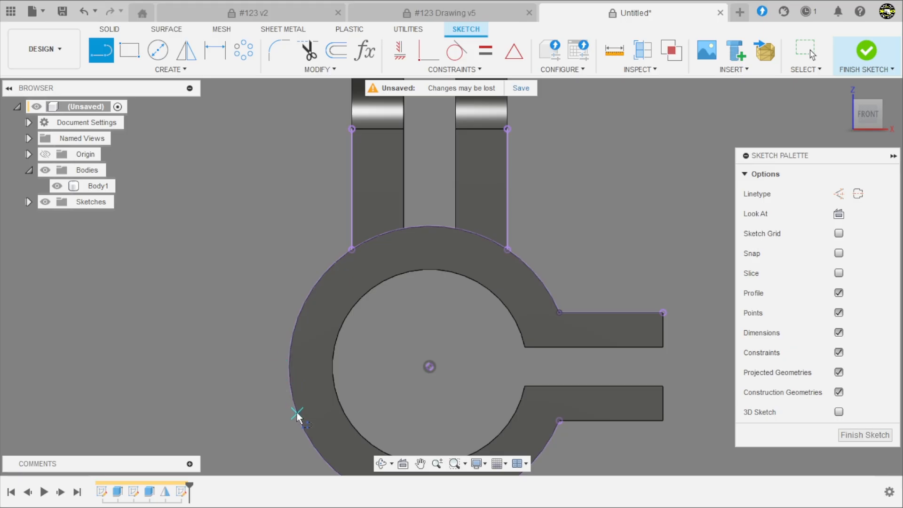
pyautogui.moveTo(297, 413); pyautogui.dragTo(352, 157)
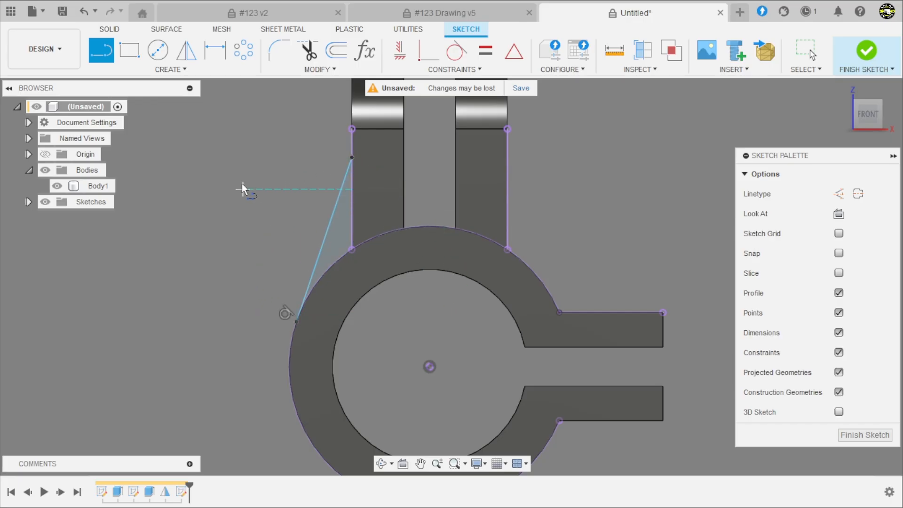
pyautogui.press('Escape')
pyautogui.scroll(-3, 222, 194)
pyautogui.scroll(3, 317, 191)
pyautogui.scroll(-2, 261, 200)
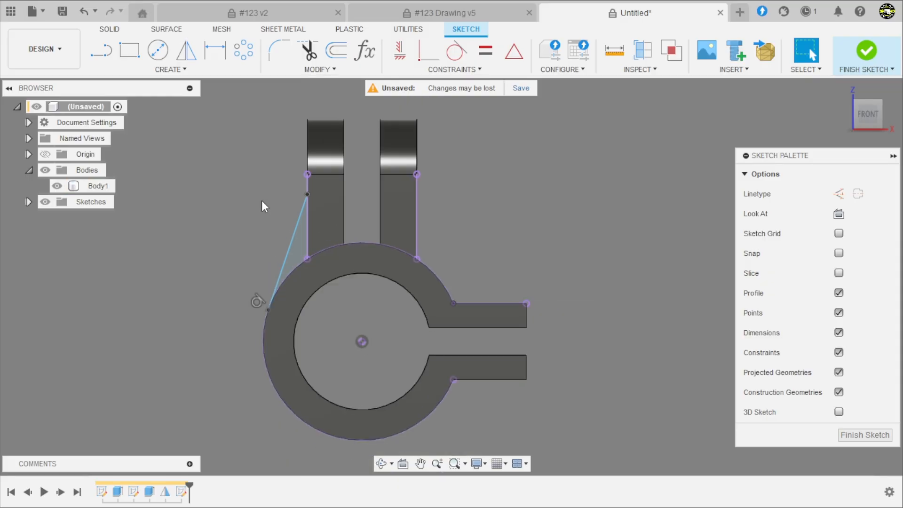
# Sketch a sloped line from the outer edge of the lug nearest the flanges to the upper flange's outer top corner.
pyautogui.scroll(4, 239, 168)
pyautogui.click(101, 51)
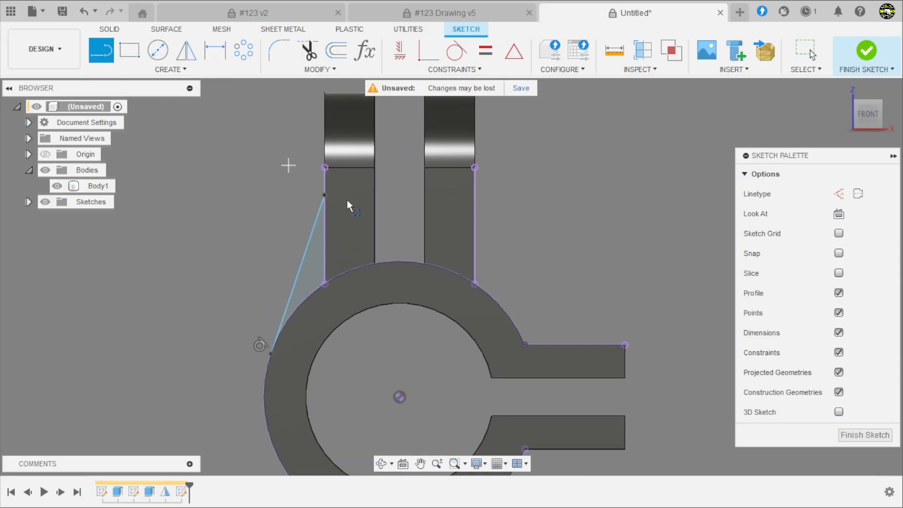
pyautogui.click(475, 187)
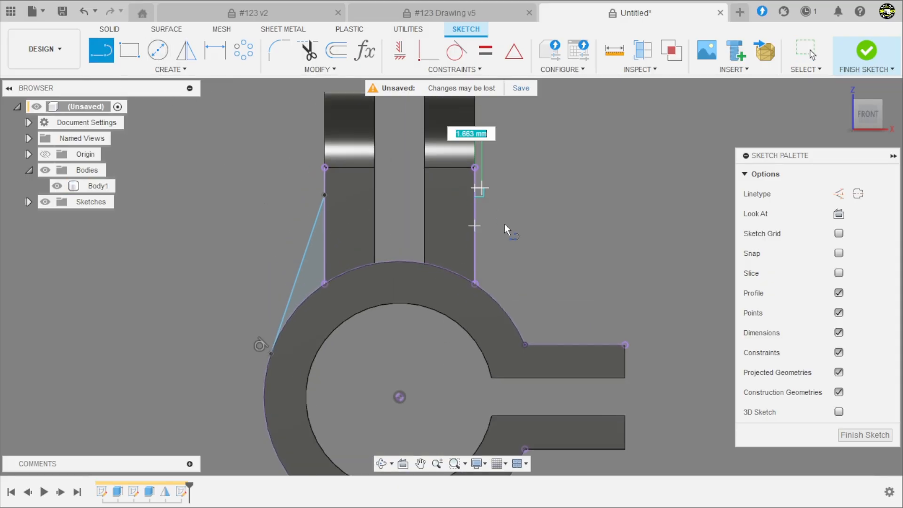
pyautogui.click(625, 345)
pyautogui.scroll(-2, 658, 278)
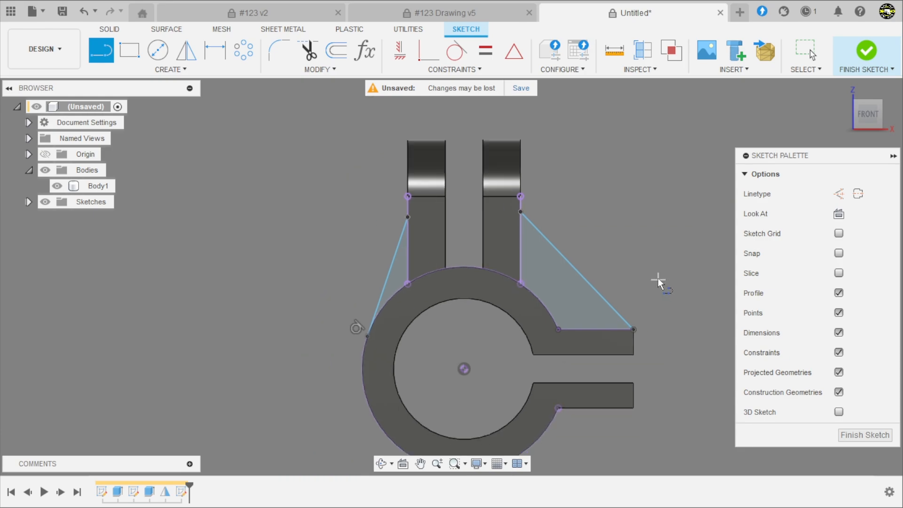
pyautogui.scroll(3, 659, 283)
pyautogui.press('Escape')
pyautogui.scroll(-2, 541, 294)
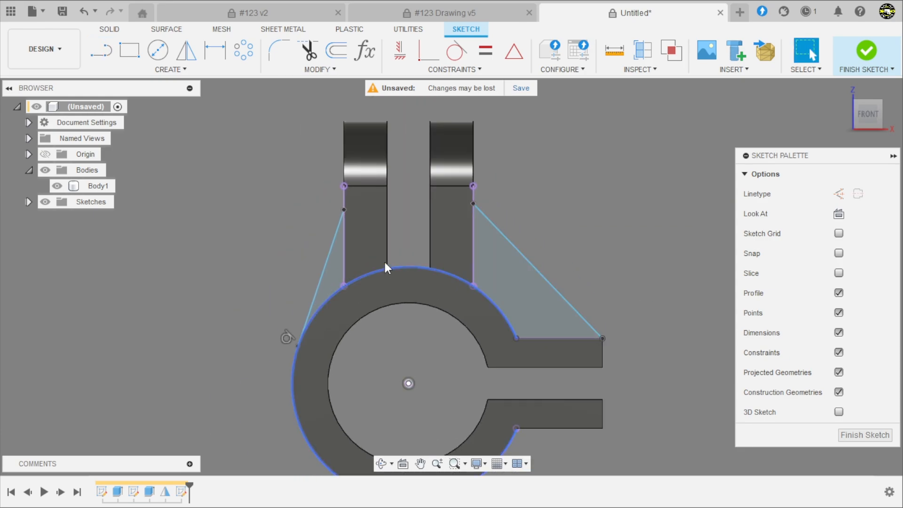
pyautogui.scroll(1, 287, 243)
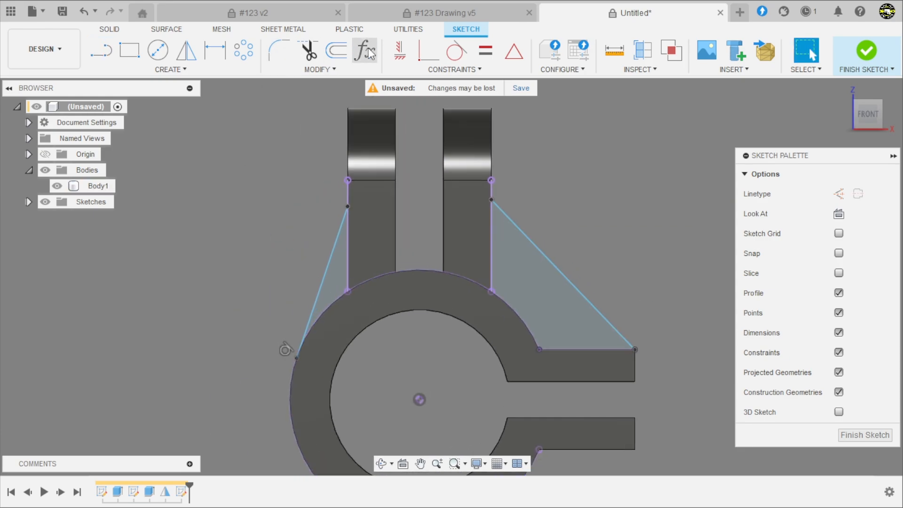
# Dimension the vertical distance from the ring's centre to the tangent line's upper end at 40 mm.
pyautogui.click(214, 53)
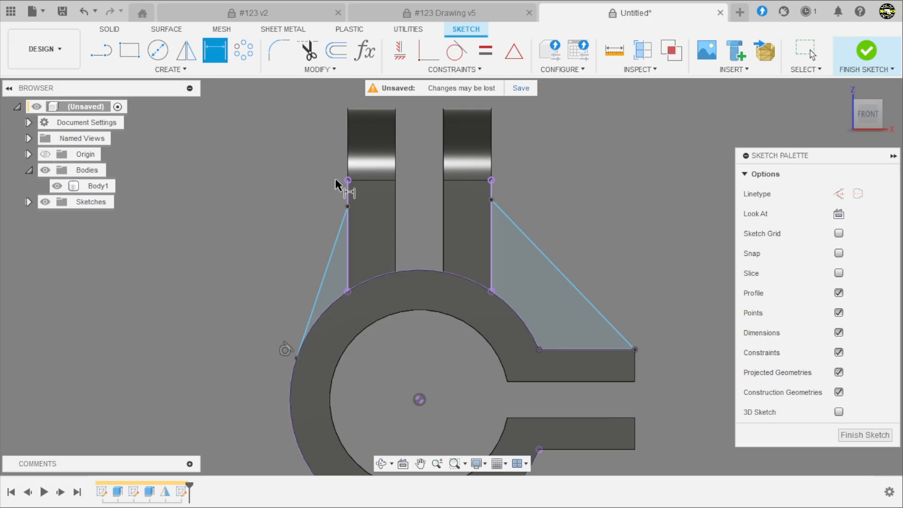
pyautogui.click(348, 207)
pyautogui.click(419, 400)
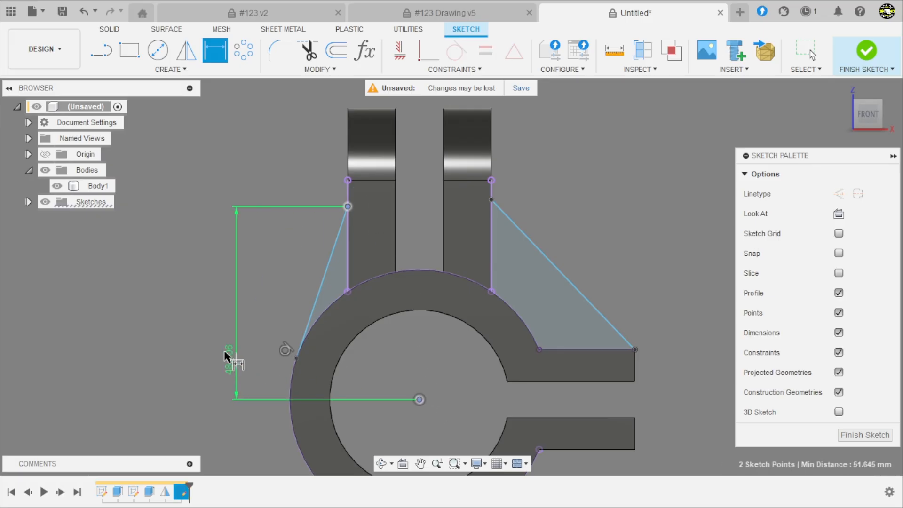
pyautogui.click(209, 344)
pyautogui.write('40')
pyautogui.press('Return')
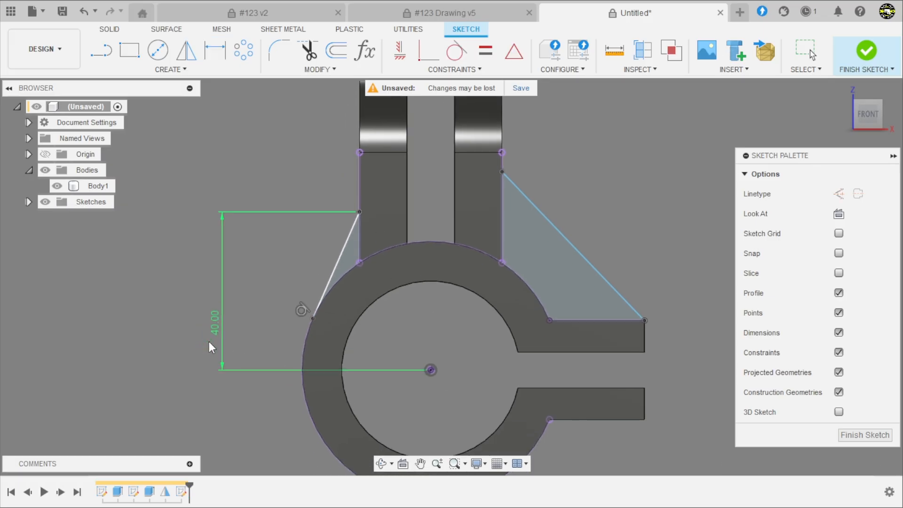
pyautogui.scroll(-3, 285, 371)
pyautogui.scroll(3, 387, 243)
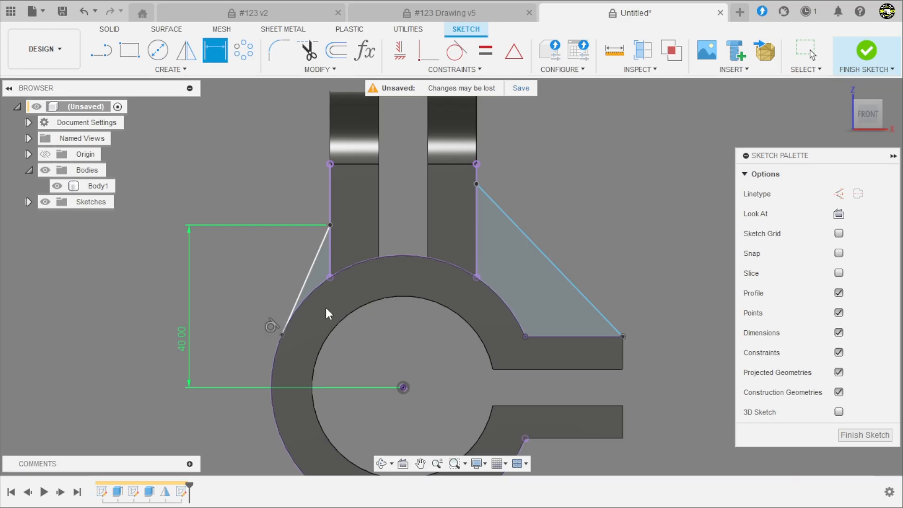
pyautogui.press('Escape')
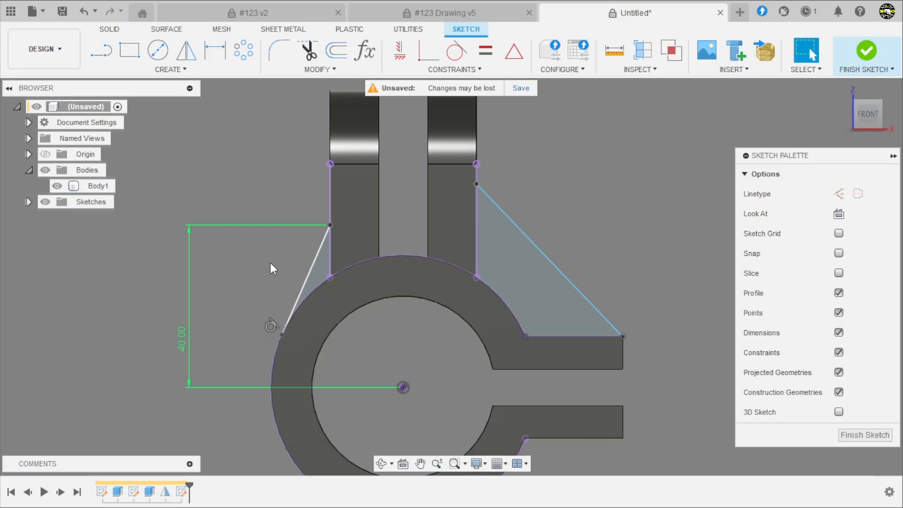
pyautogui.click(281, 334)
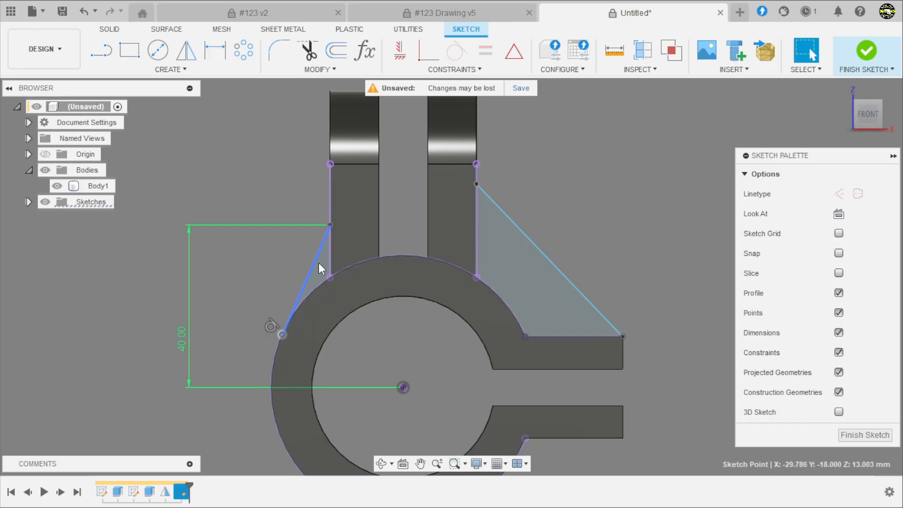
pyautogui.press('Escape')
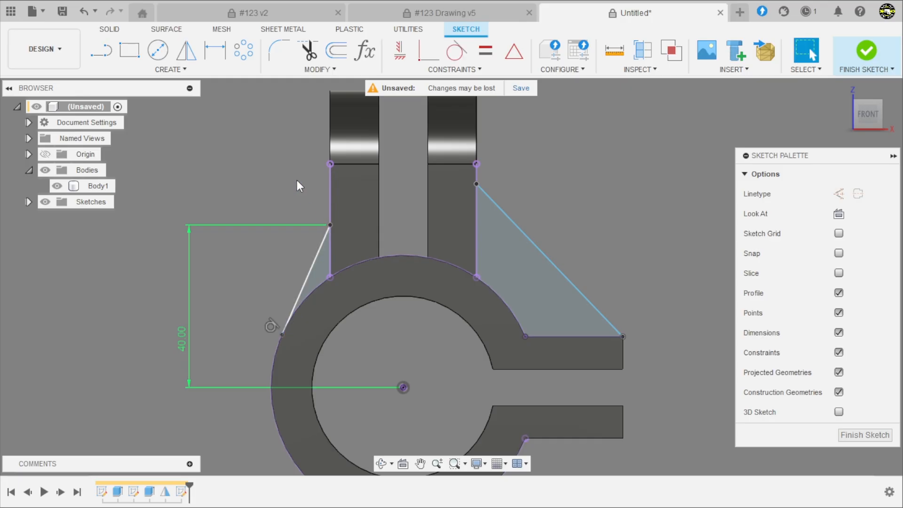
pyautogui.scroll(-2, 261, 286)
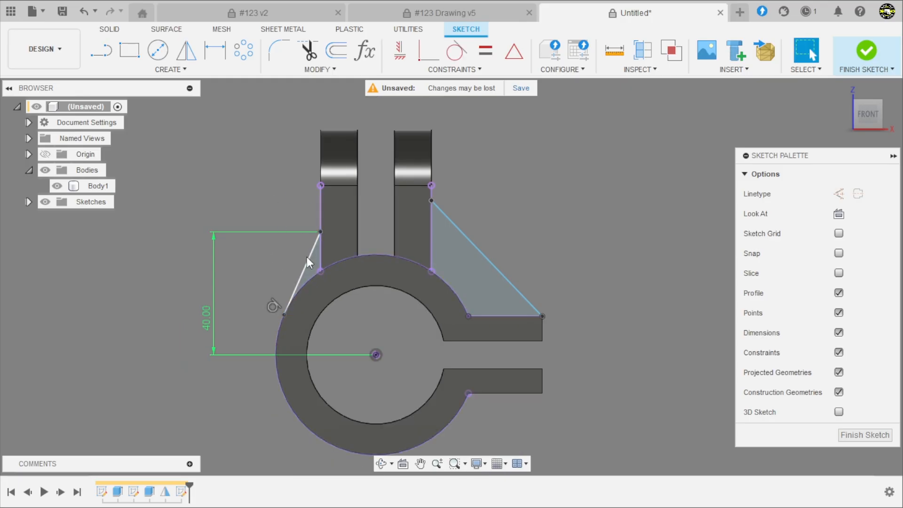
pyautogui.scroll(2, 307, 257)
pyautogui.scroll(-2, 274, 285)
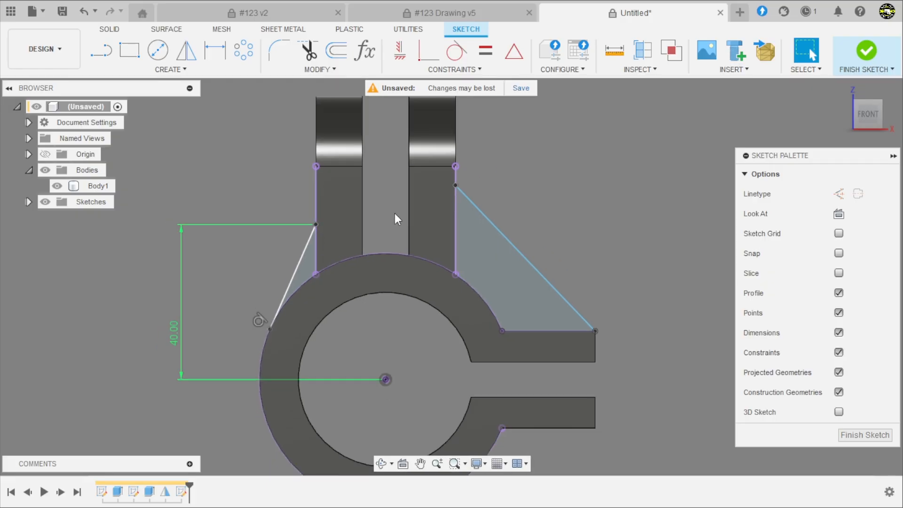
# Align the sloped line's upper end horizontally with the tangent line's upper end using a Horizontal/Vertical constraint.
pyautogui.click(400, 51)
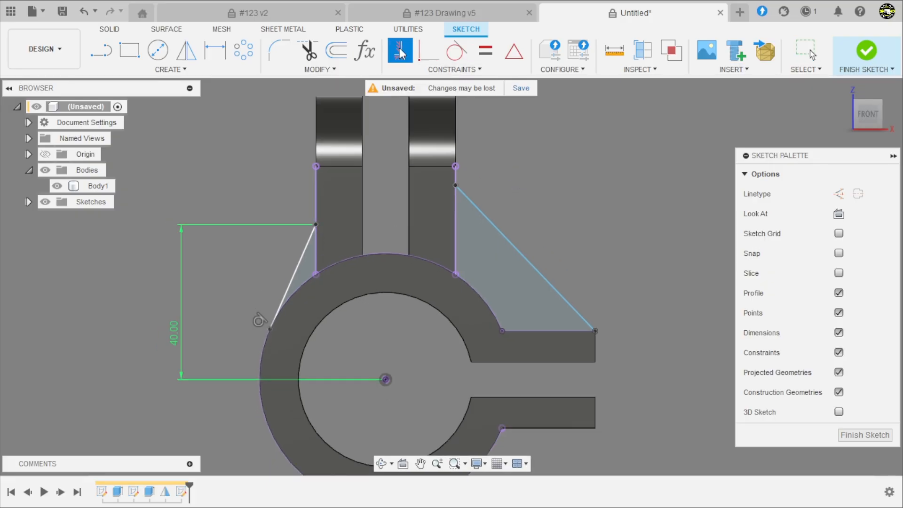
pyautogui.click(456, 186)
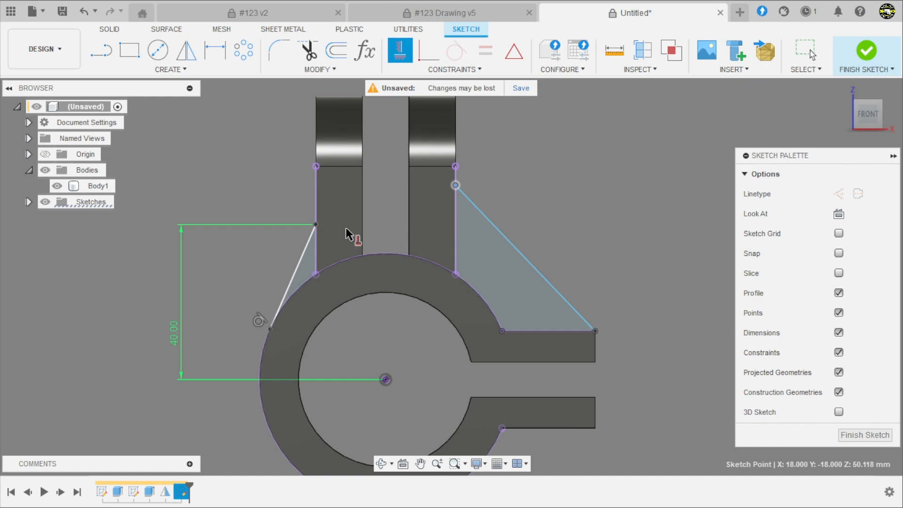
pyautogui.click(315, 225)
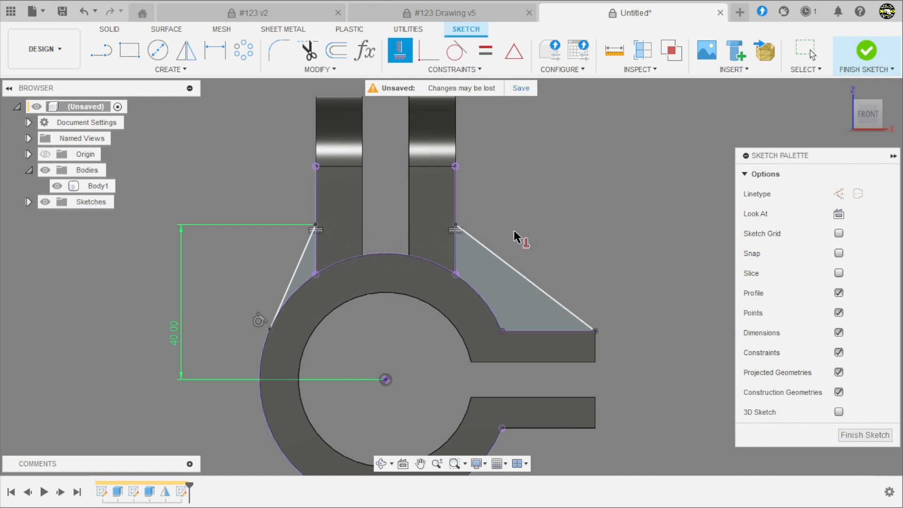
pyautogui.scroll(1, 517, 238)
pyautogui.press('Escape')
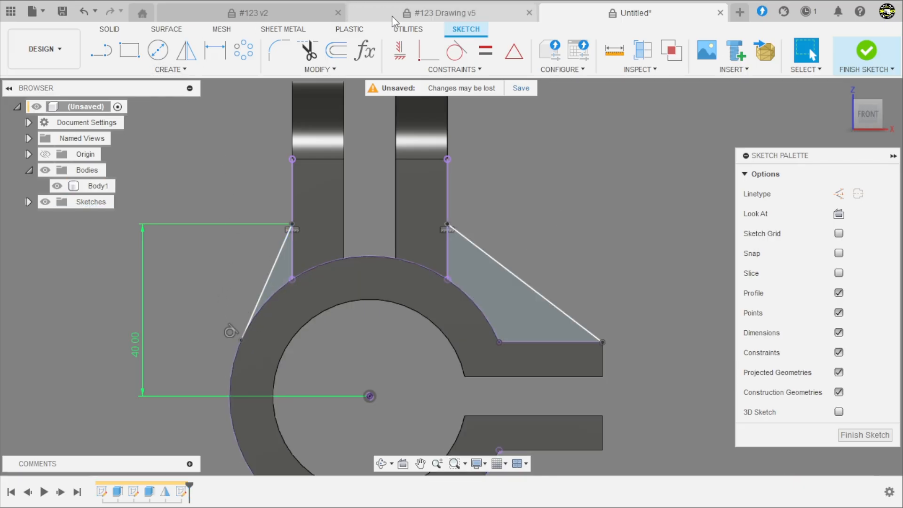
# Consult the #123 drawing's front view for the depth and width of the slot between the lugs, and return to the model.
pyautogui.click(442, 13)
pyautogui.scroll(2, 406, 230)
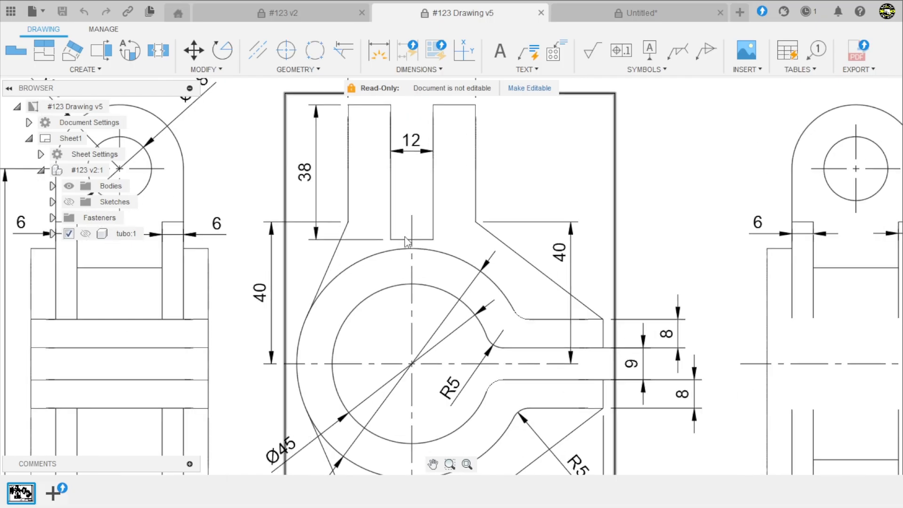
pyautogui.scroll(2, 395, 244)
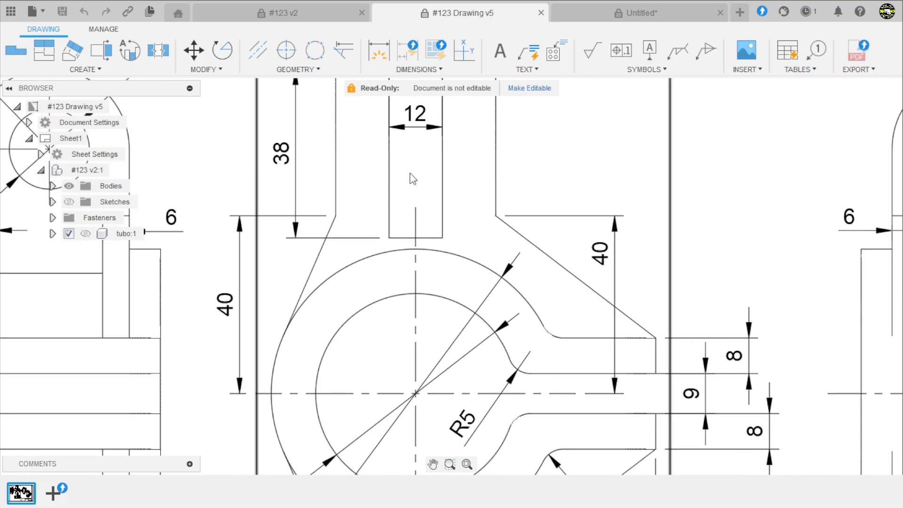
pyautogui.scroll(-2, 325, 202)
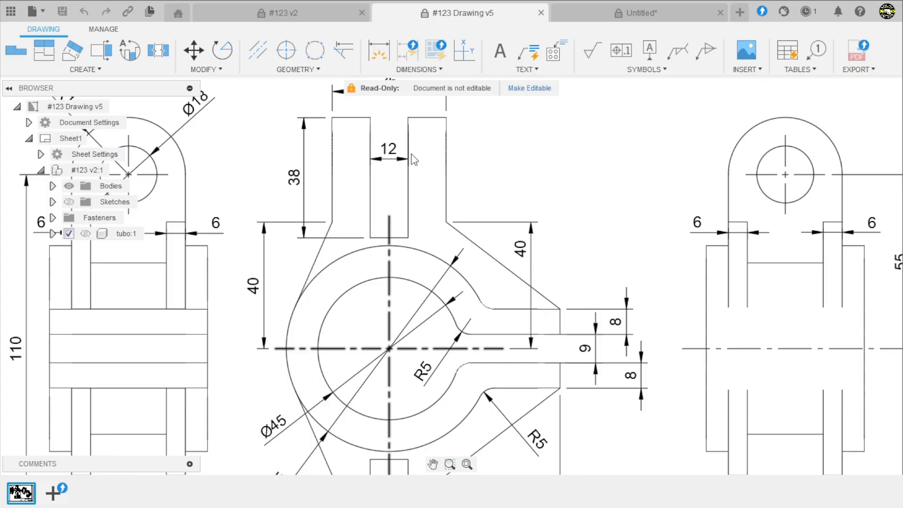
pyautogui.click(595, 12)
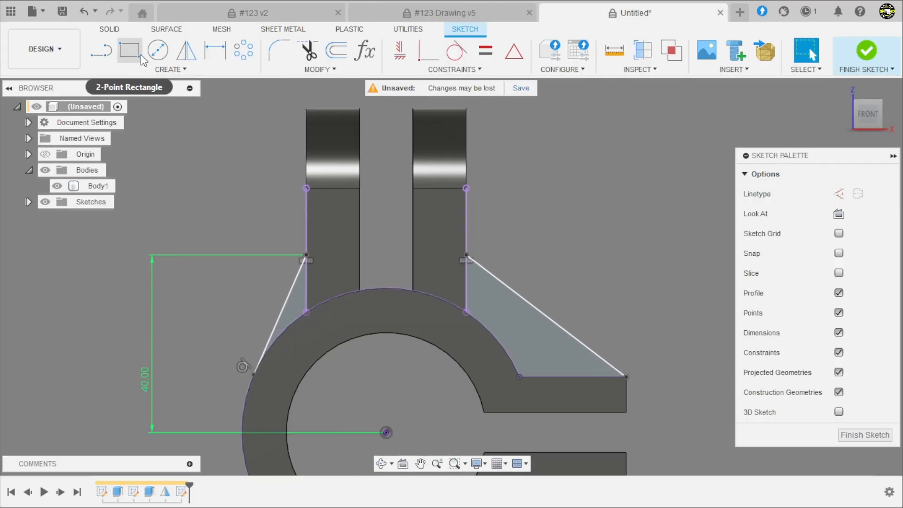
# Sketch a horizontal line between the lugs' outer edges, just above the ring and below the ends of the two sloped lines.
pyautogui.click(103, 50)
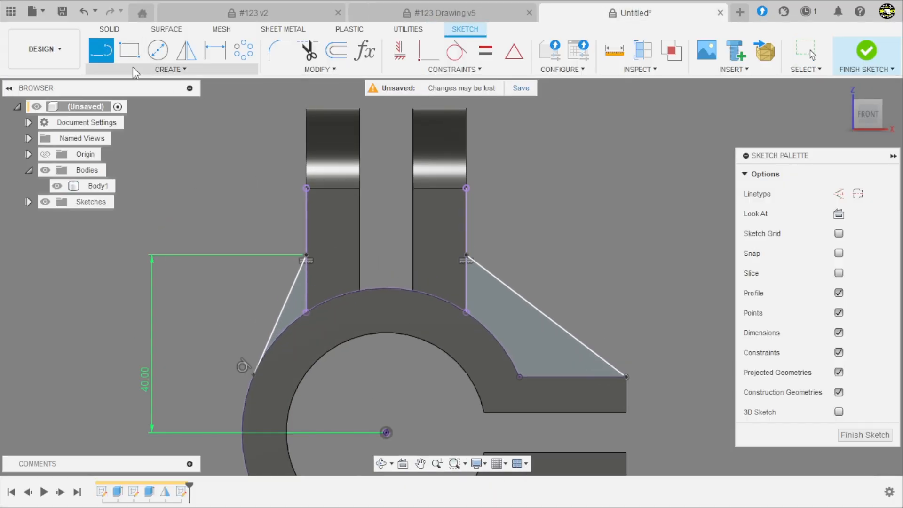
pyautogui.scroll(2, 365, 240)
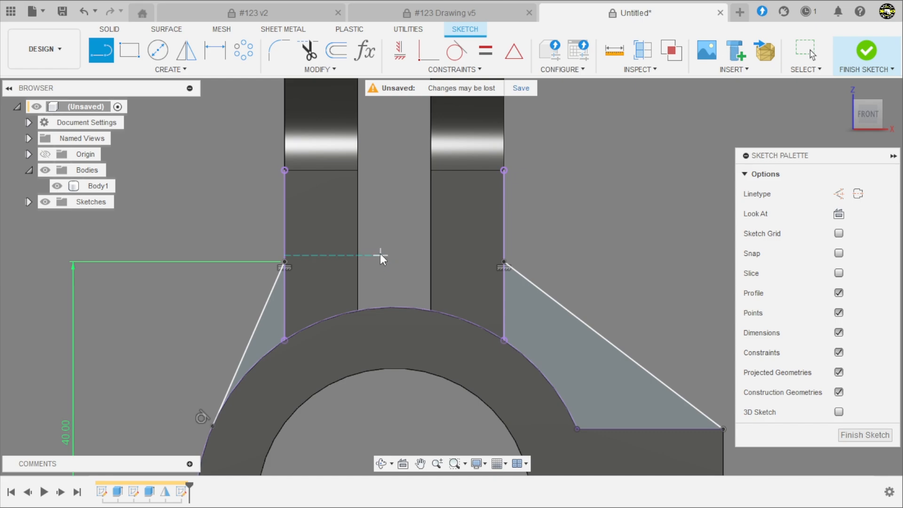
pyautogui.press('Escape')
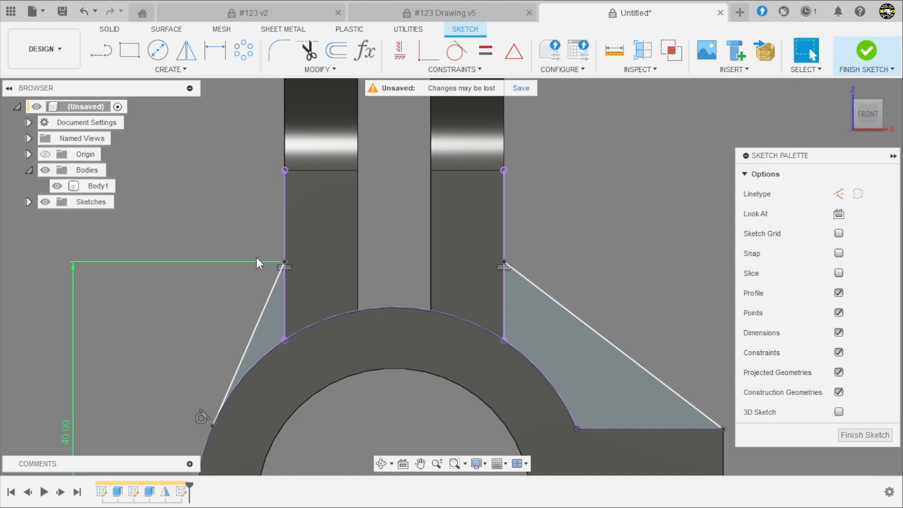
pyautogui.click(101, 51)
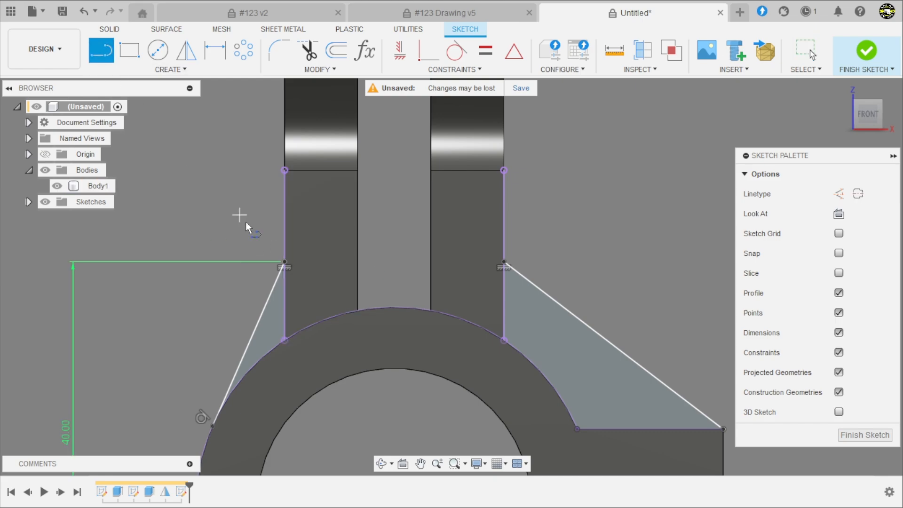
pyautogui.click(285, 297)
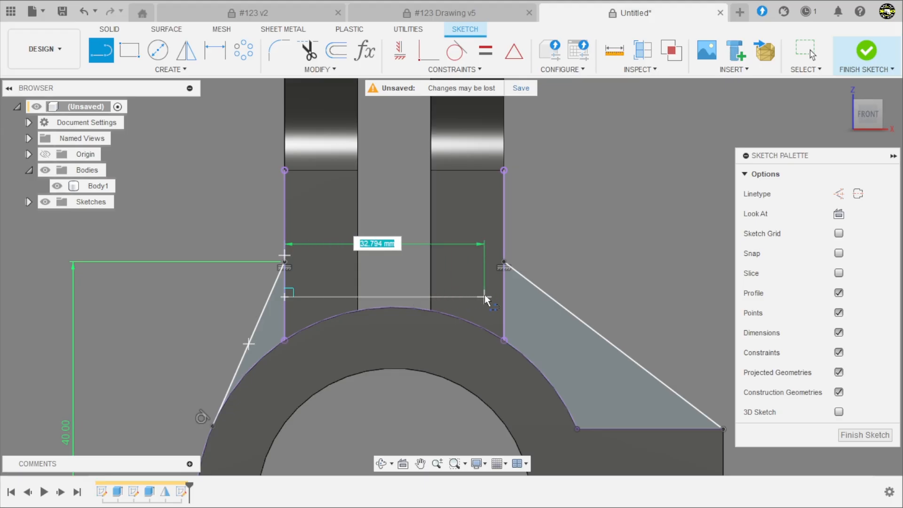
pyautogui.click(503, 297)
pyautogui.scroll(-2, 420, 300)
pyautogui.press('Escape')
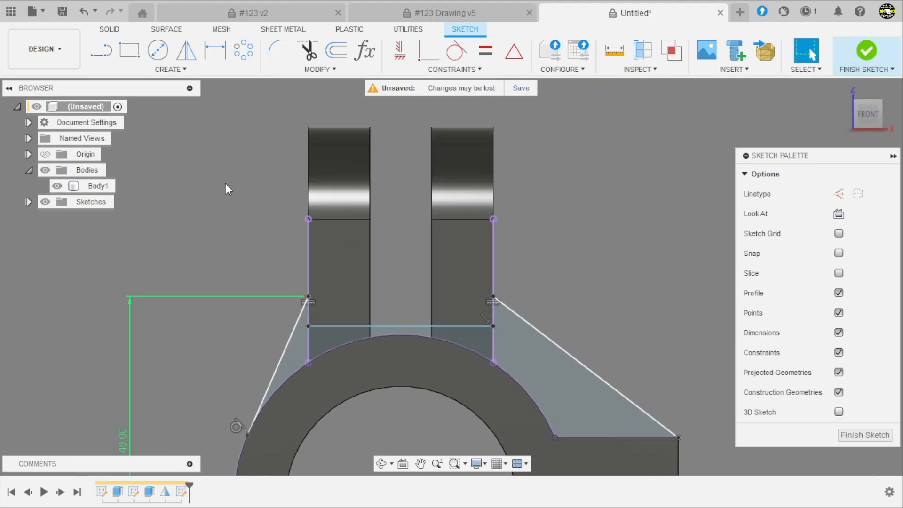
# Project the rounded top face of the left lug into the rib sketch as geometry.
pyautogui.press('p')
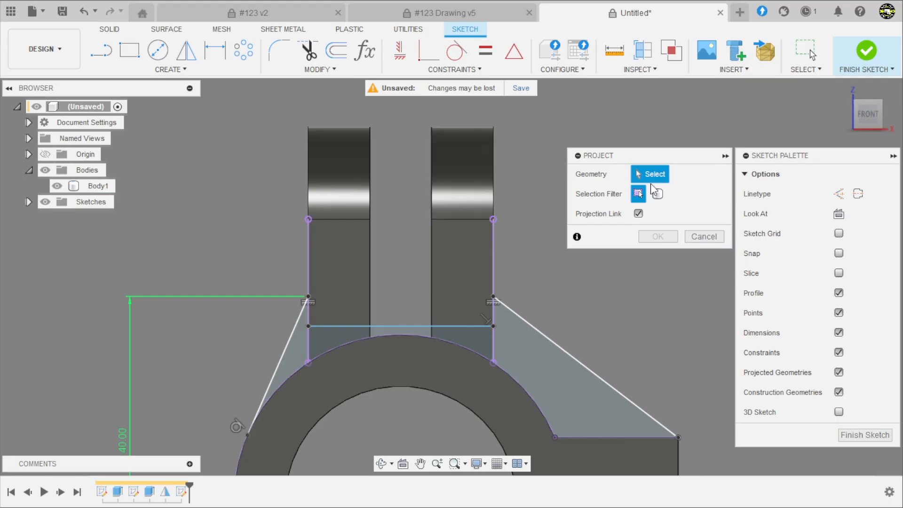
pyautogui.click(658, 194)
pyautogui.click(340, 160)
pyautogui.click(360, 167)
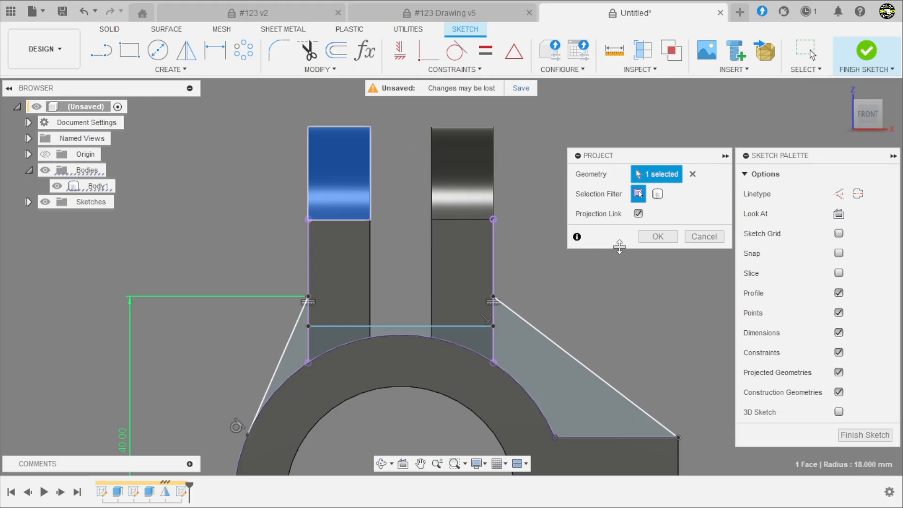
pyautogui.click(641, 236)
pyautogui.scroll(-2, 208, 192)
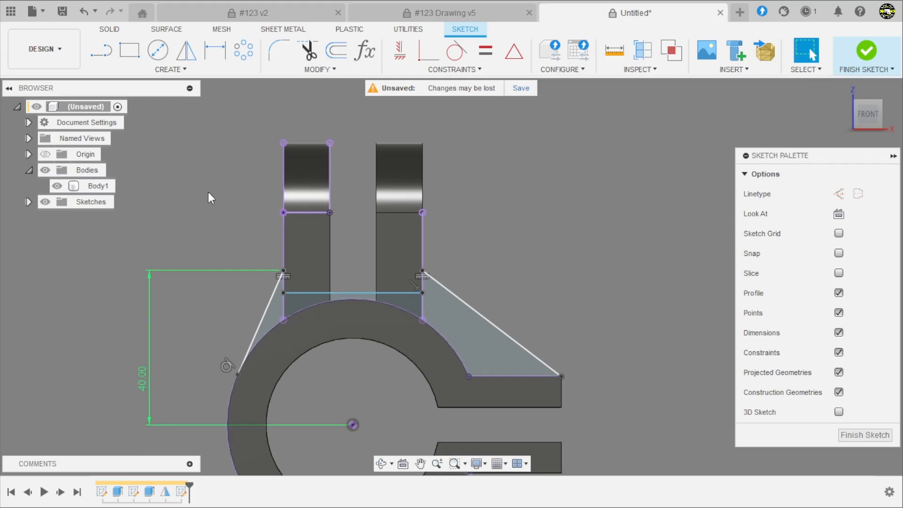
pyautogui.scroll(2, 209, 192)
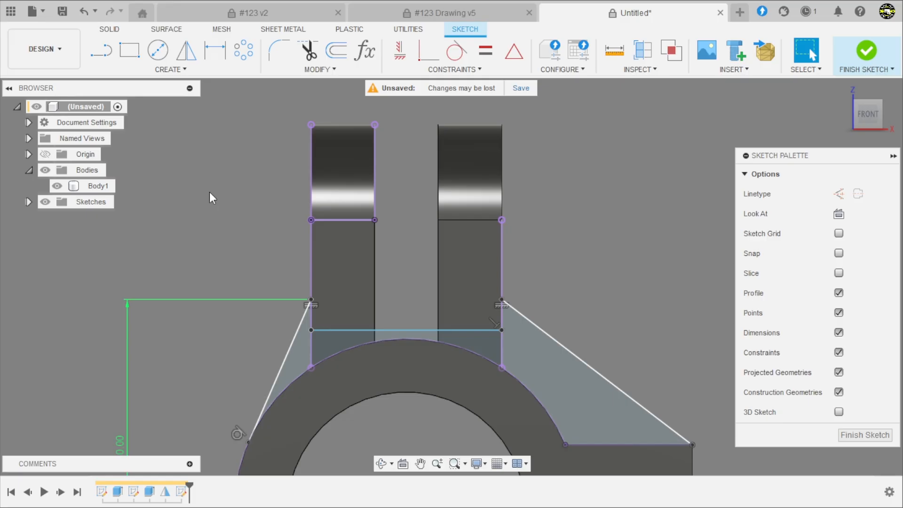
# Dimension the vertical distance from the left lug's projected top corner to the horizontal line at 38 mm, and finish the sketch.
pyautogui.press('d')
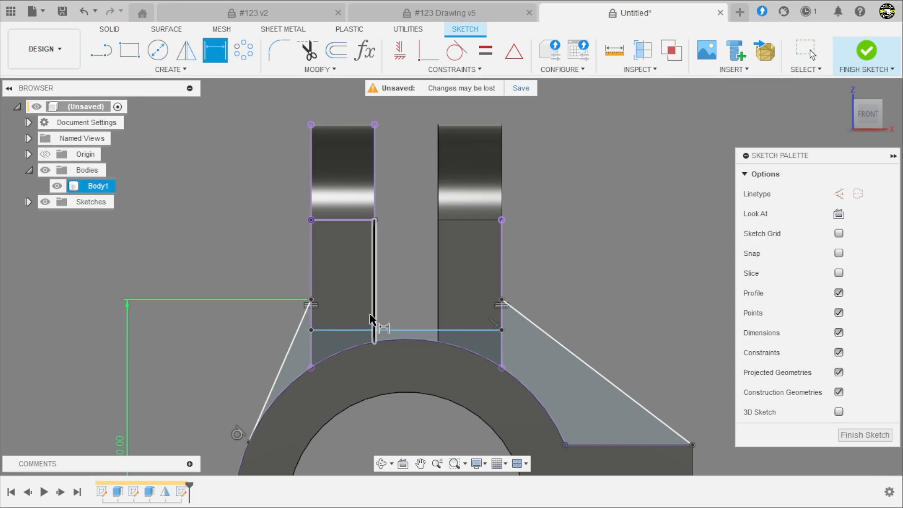
pyautogui.click(394, 330)
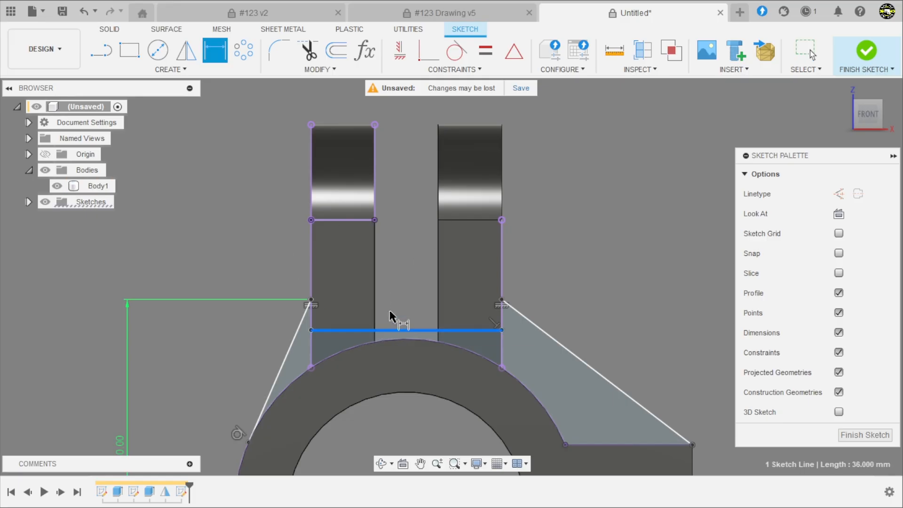
pyautogui.click(311, 125)
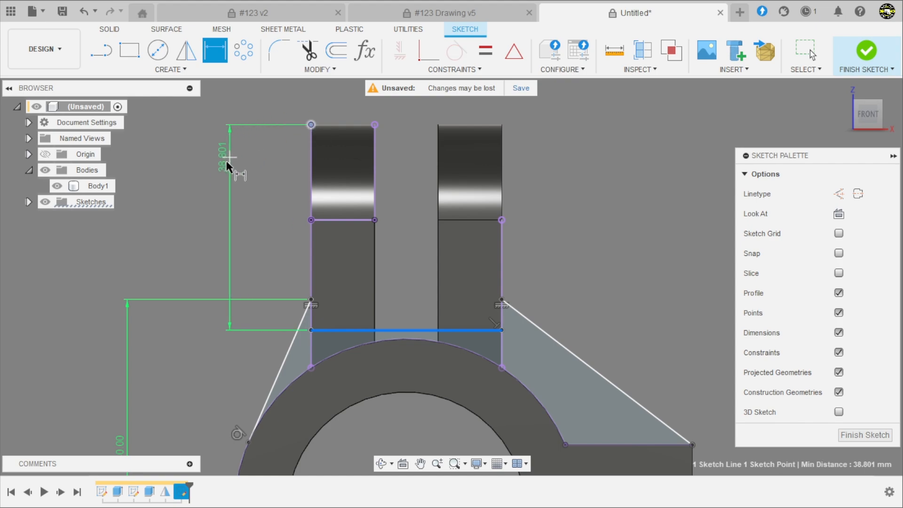
pyautogui.click(224, 174)
pyautogui.write('38')
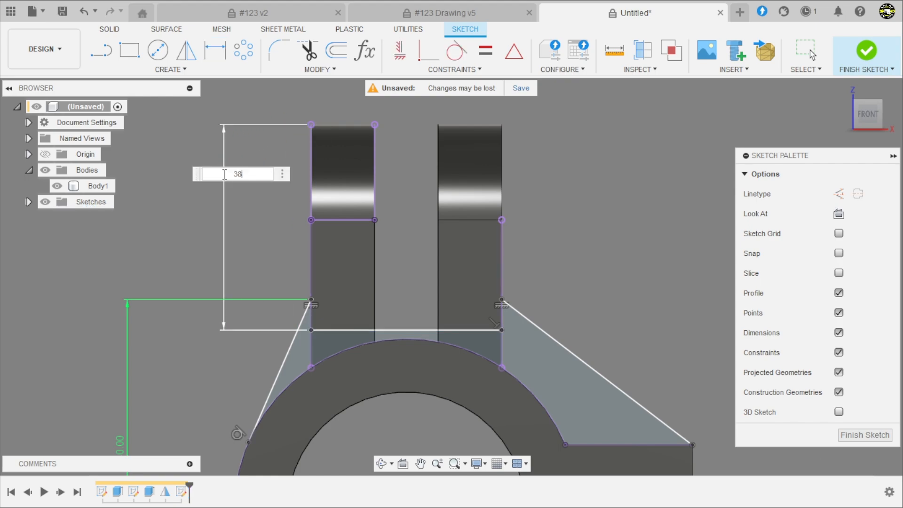
pyautogui.press('Return')
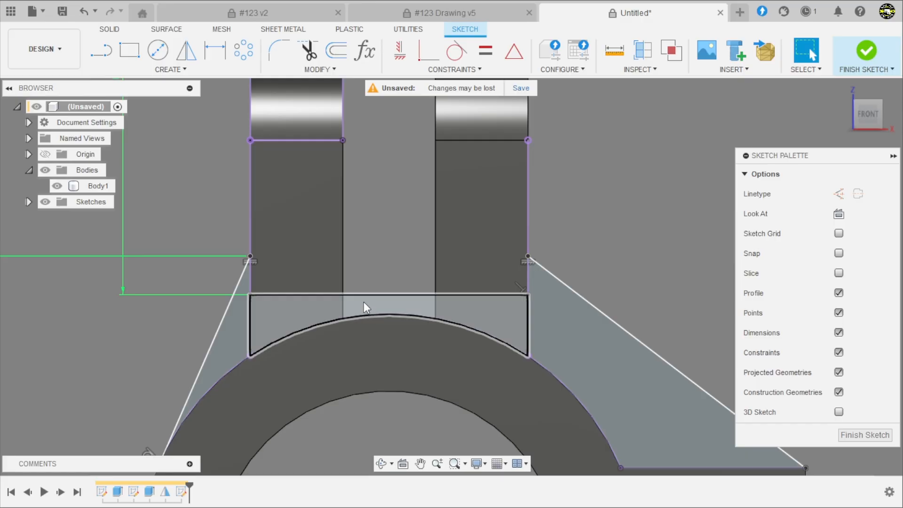
pyautogui.scroll(-3, 363, 301)
pyautogui.keyDown('shift'); pyautogui.moveTo(414, 228); pyautogui.dragTo(497, 232, button='middle'); pyautogui.keyUp('shift')
pyautogui.press('Escape')
pyautogui.scroll(-2, 578, 214)
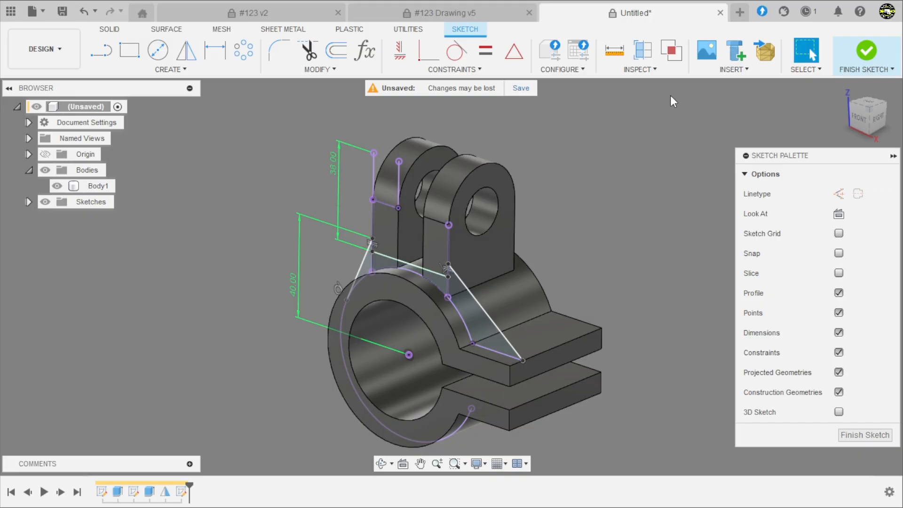
pyautogui.click(867, 51)
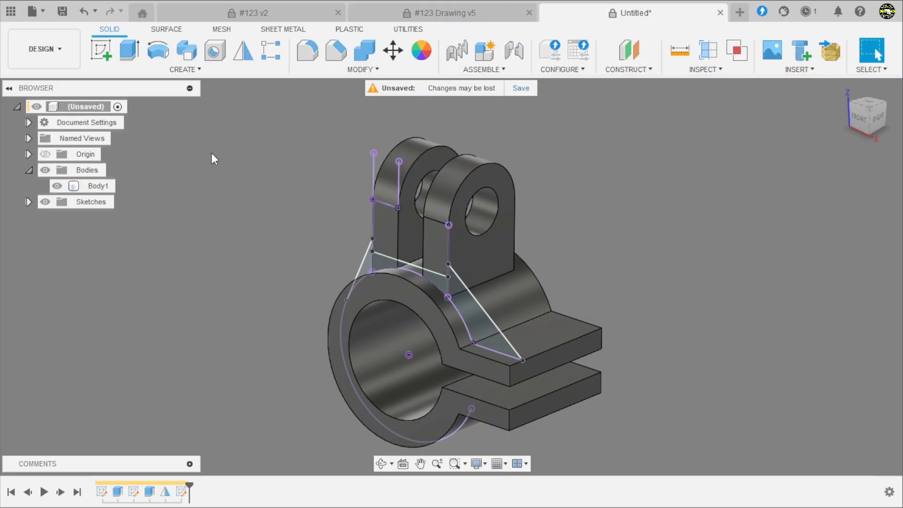
# Extrude the two triangular rib profiles beside the lugs by -6 mm, joining them to the clamp body.
pyautogui.click(130, 52)
pyautogui.scroll(5, 378, 325)
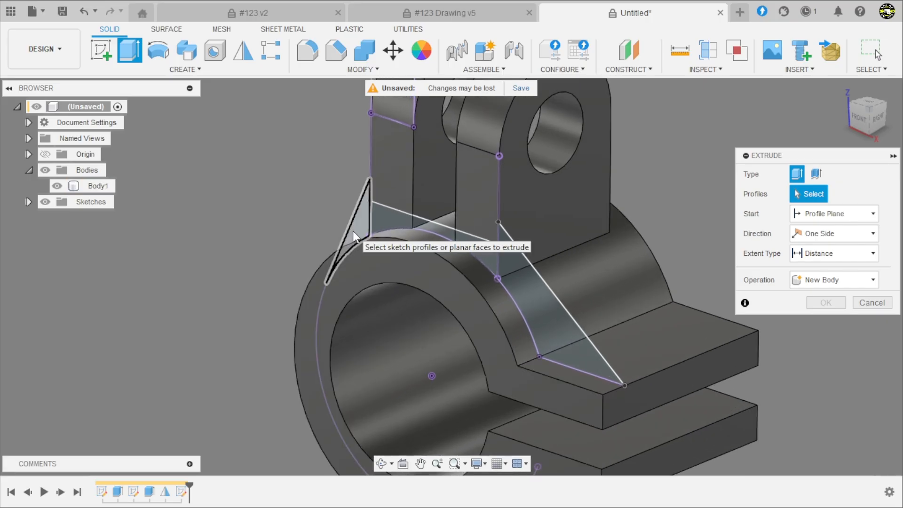
pyautogui.click(358, 231)
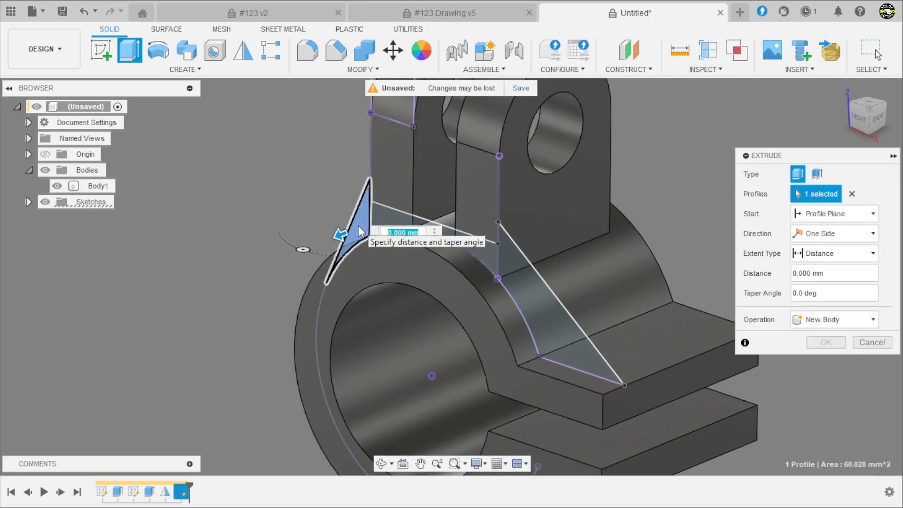
pyautogui.click(530, 290)
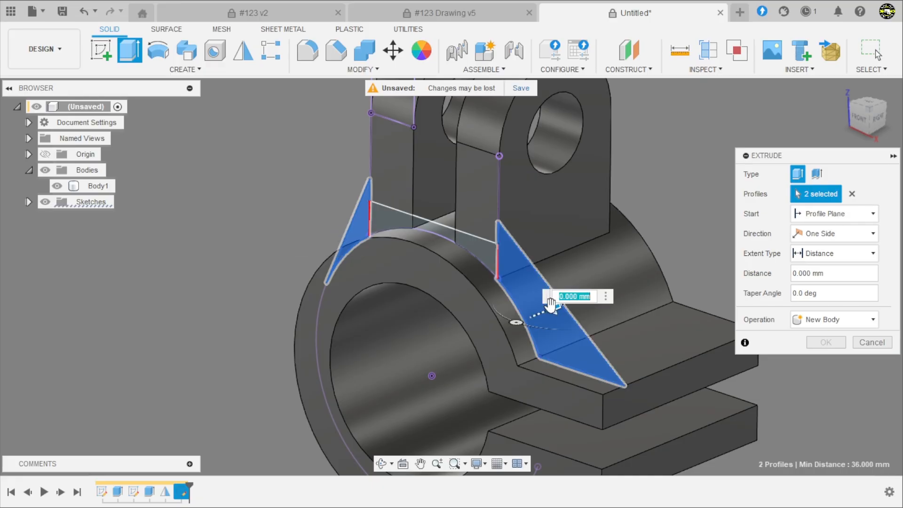
pyautogui.moveTo(554, 309); pyautogui.dragTo(587, 290)
pyautogui.click(841, 276)
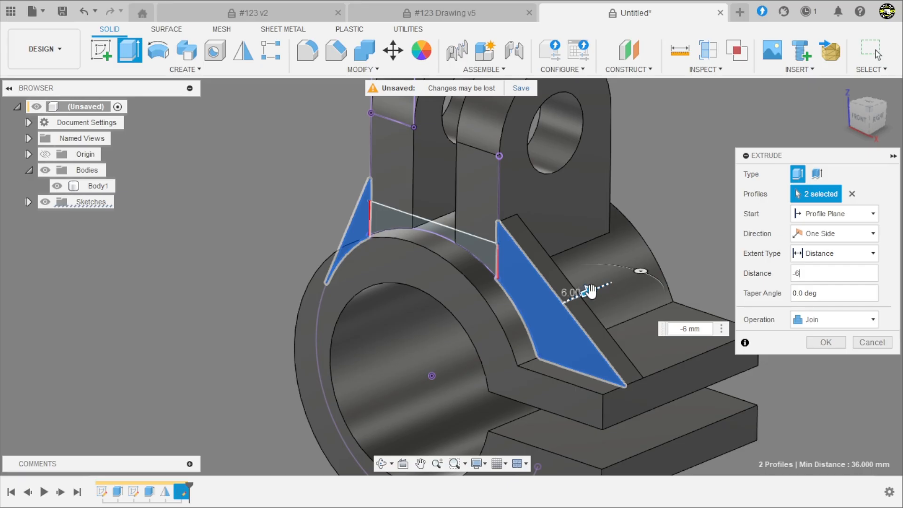
pyautogui.click(816, 342)
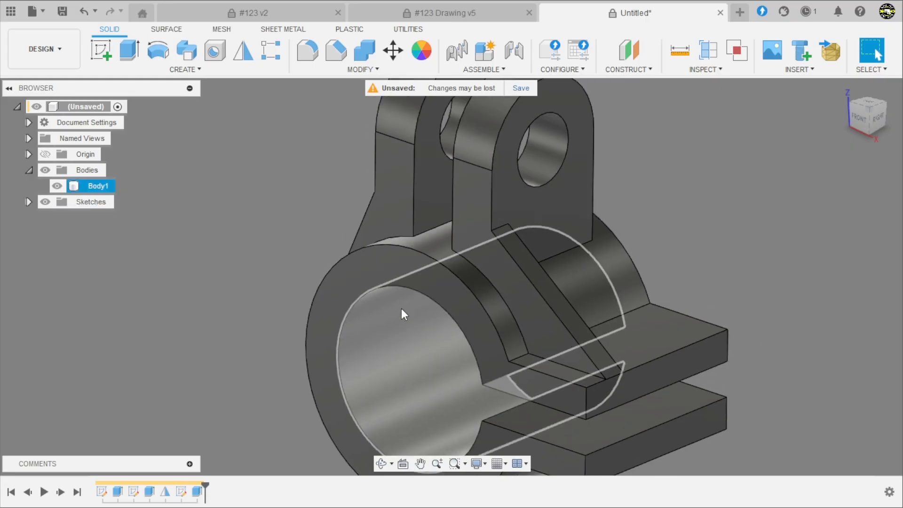
# Make the rib sketch, Sketch3, visible again so its remaining profile between the lugs can be used.
pyautogui.scroll(-5, 290, 284)
pyautogui.moveTo(289, 283)
pyautogui.keyDown('shift'); pyautogui.mouseDown(button='middle')
pyautogui.moveTo(340, 277)
pyautogui.moveTo(300, 287)
pyautogui.mouseUp(button='middle'); pyautogui.keyUp('shift')
pyautogui.click(28, 201)
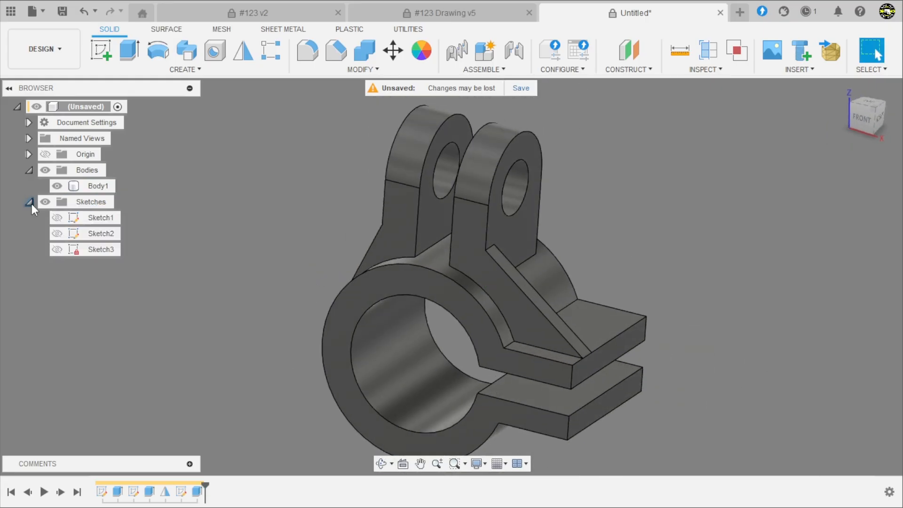
pyautogui.click(58, 249)
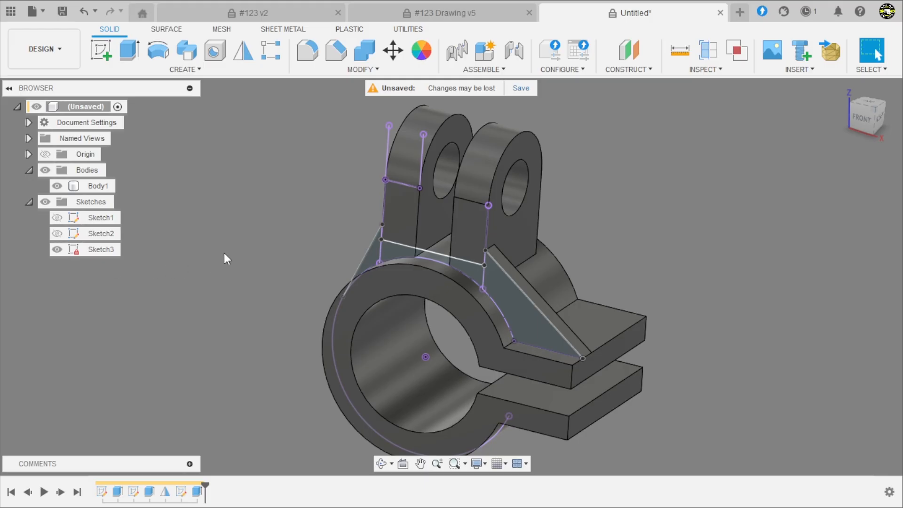
pyautogui.moveTo(224, 252)
pyautogui.keyDown('shift'); pyautogui.mouseDown(button='middle')
pyautogui.moveTo(212, 254)
pyautogui.moveTo(218, 248)
pyautogui.mouseUp(button='middle'); pyautogui.keyUp('shift')
pyautogui.scroll(3, 458, 238)
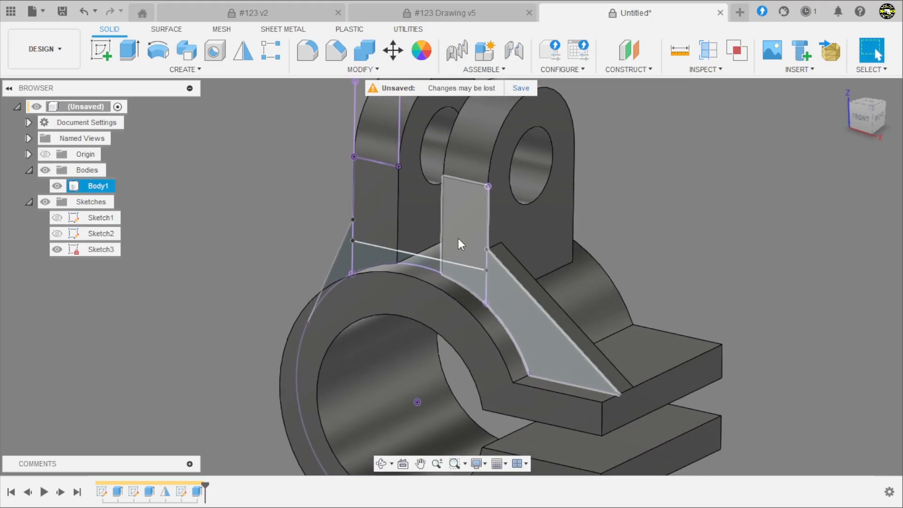
pyautogui.scroll(2, 458, 240)
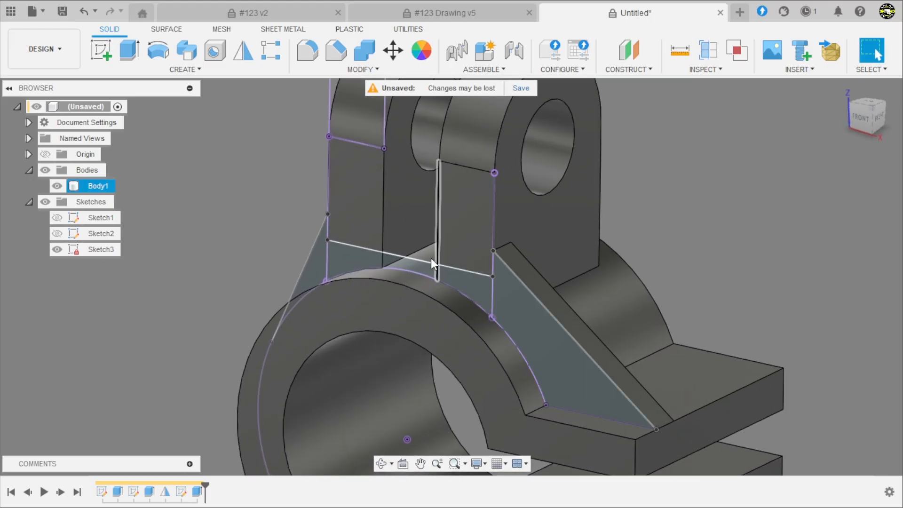
# Extrude the profile between the lugs and the ring up to the lugs' flat rear face, using To Object and Join.
pyautogui.click(129, 51)
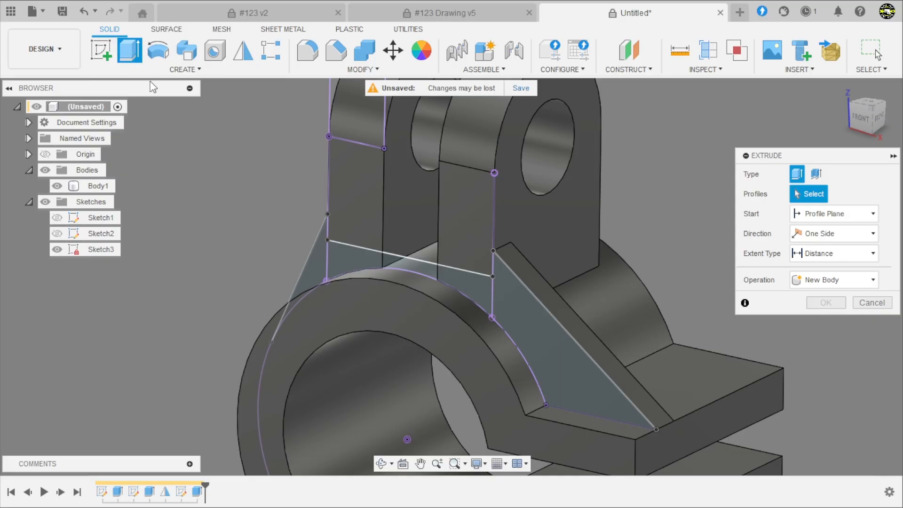
pyautogui.click(370, 258)
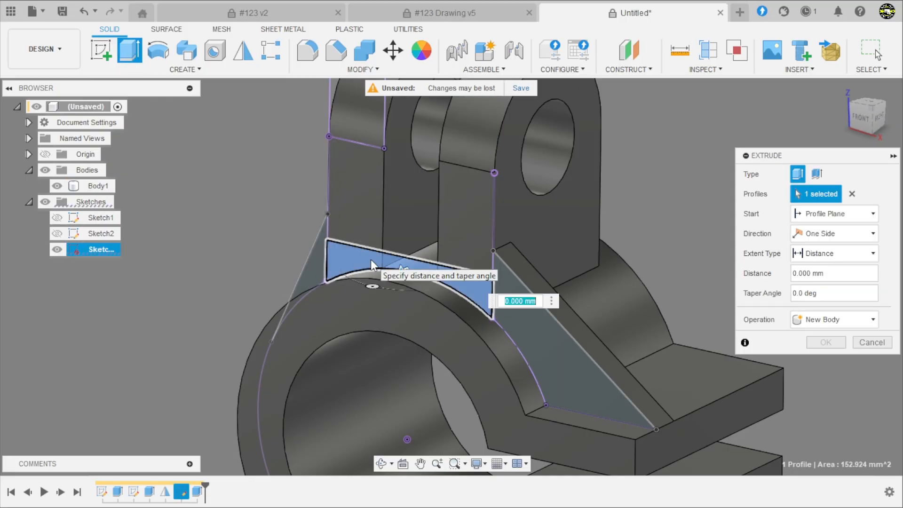
pyautogui.scroll(-2, 309, 309)
pyautogui.keyDown('shift'); pyautogui.moveTo(545, 236); pyautogui.dragTo(444, 263, button='middle'); pyautogui.keyUp('shift')
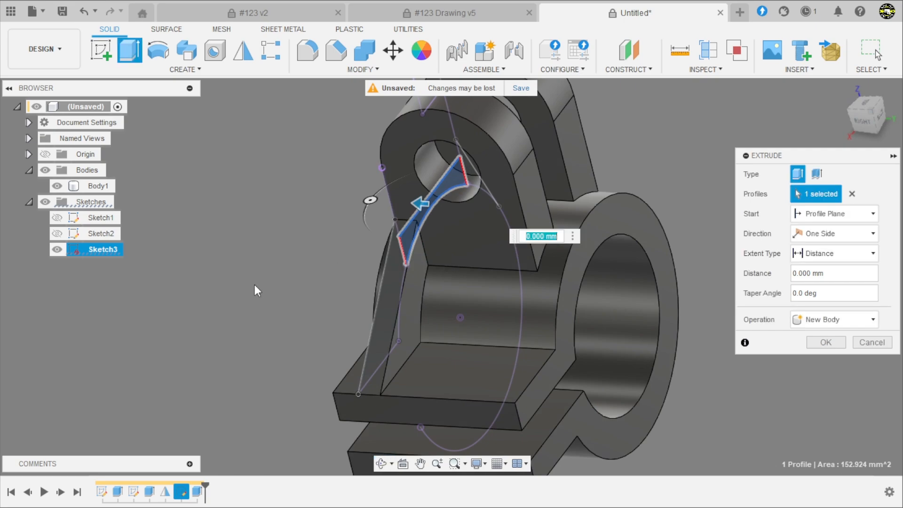
pyautogui.scroll(-2, 255, 284)
pyautogui.scroll(3, 528, 177)
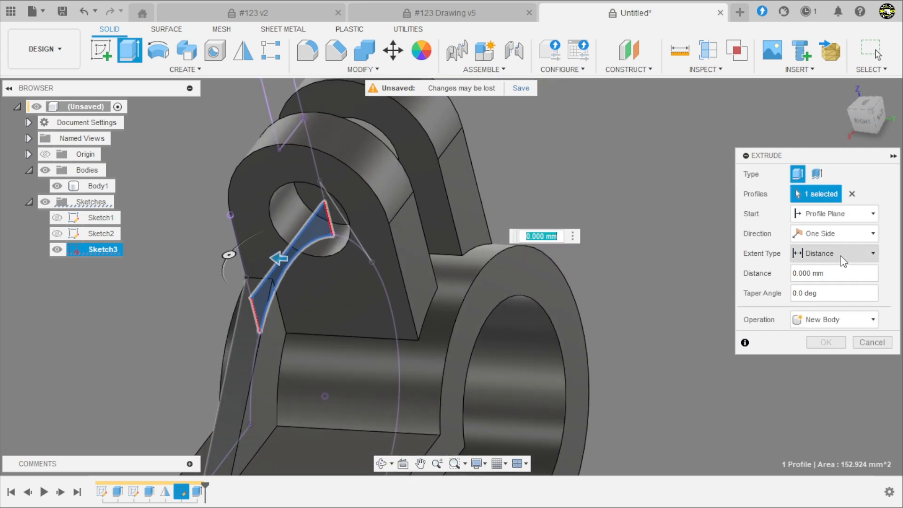
pyautogui.click(842, 254)
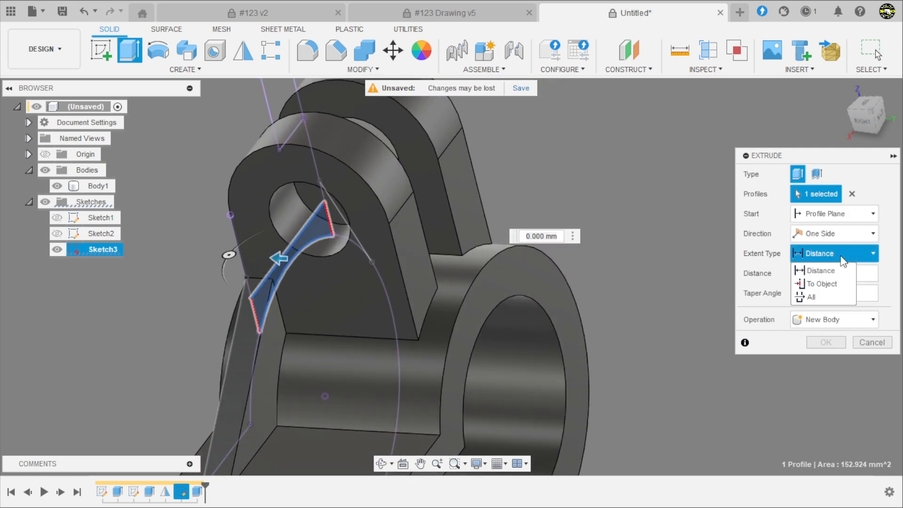
pyautogui.click(841, 285)
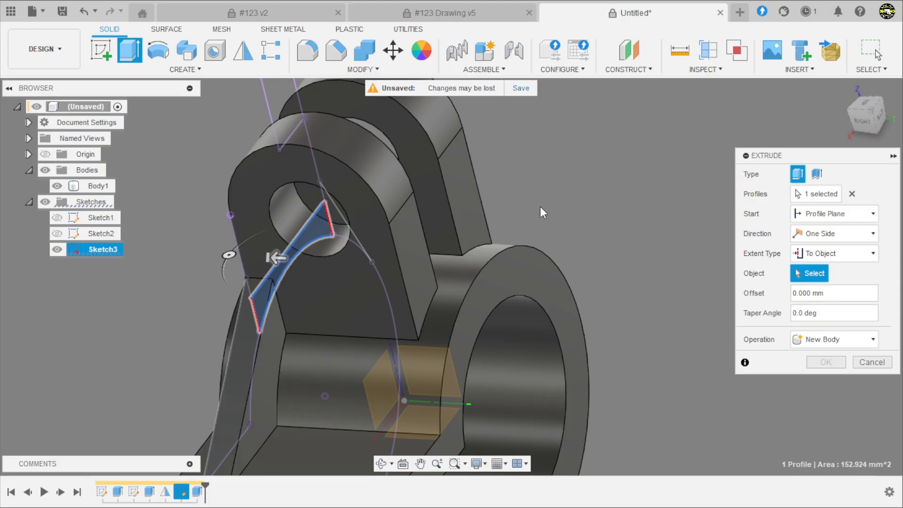
pyautogui.click(468, 199)
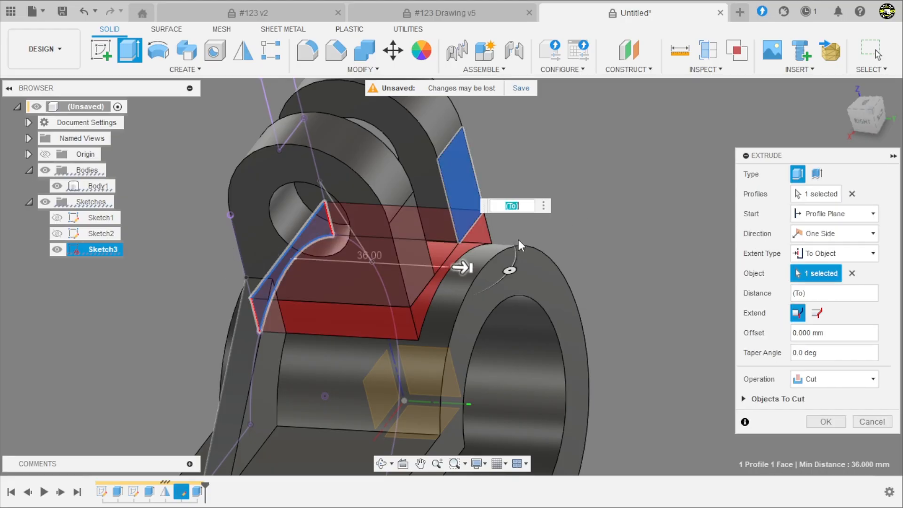
pyautogui.click(814, 379)
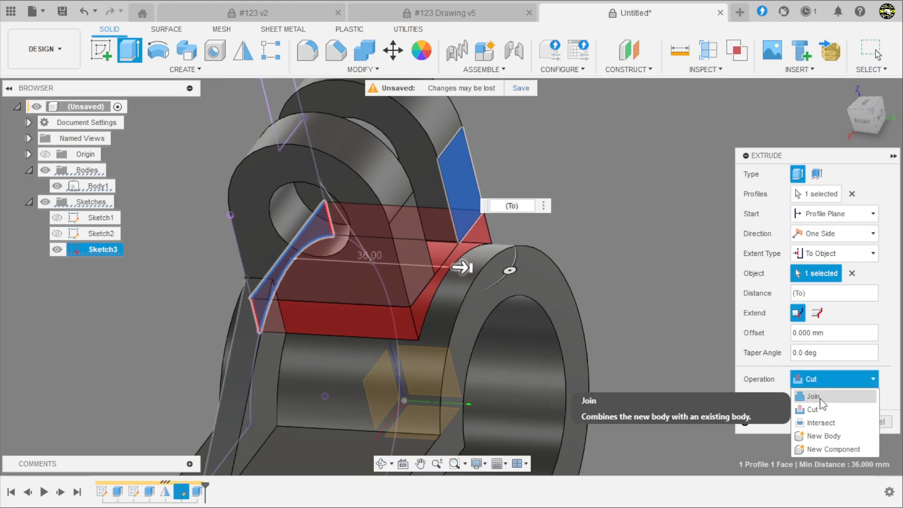
pyautogui.click(819, 398)
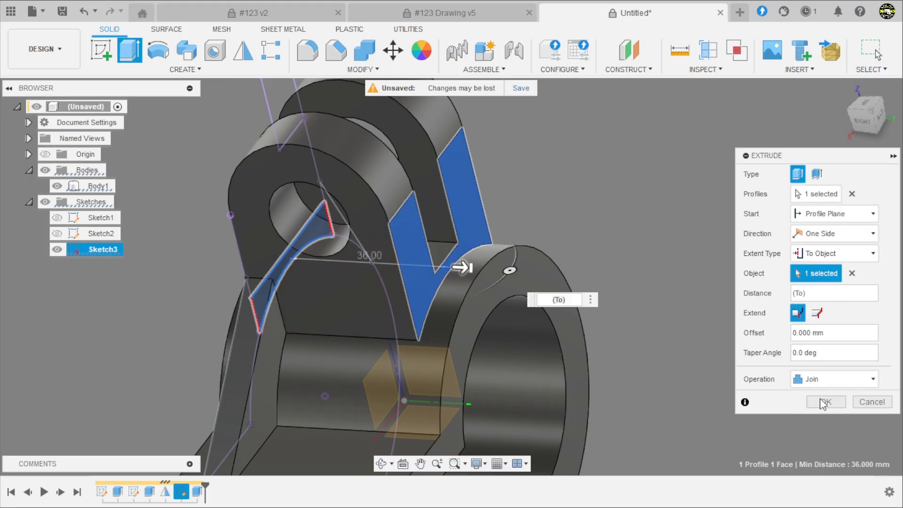
pyautogui.click(827, 402)
# Hide the rib sketch, Sketch3, leaving only the clamp body displayed.
pyautogui.scroll(-3, 659, 269)
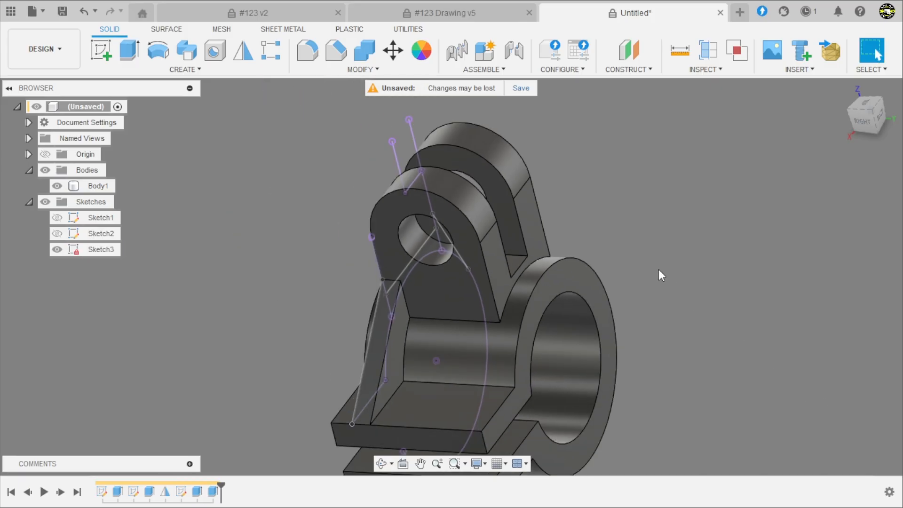
pyautogui.keyDown('shift'); pyautogui.moveTo(659, 269); pyautogui.dragTo(758, 257, button='middle'); pyautogui.keyUp('shift')
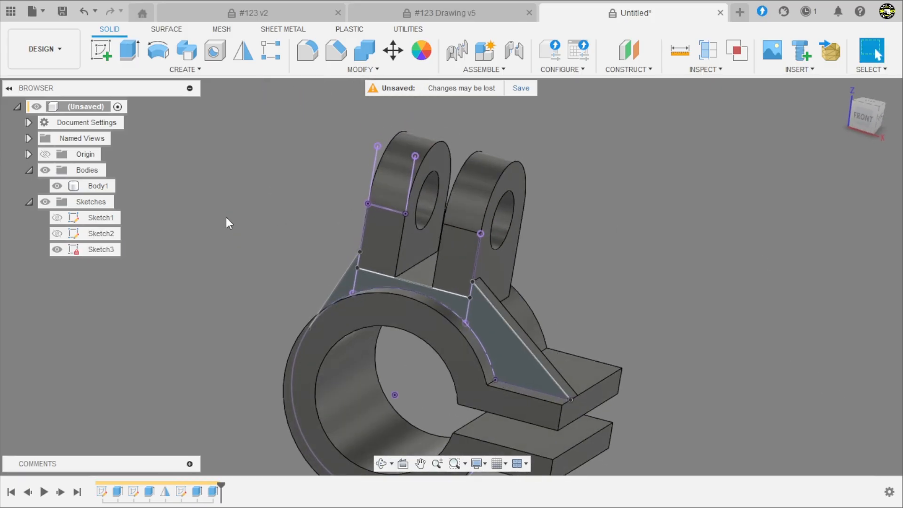
pyautogui.click(57, 249)
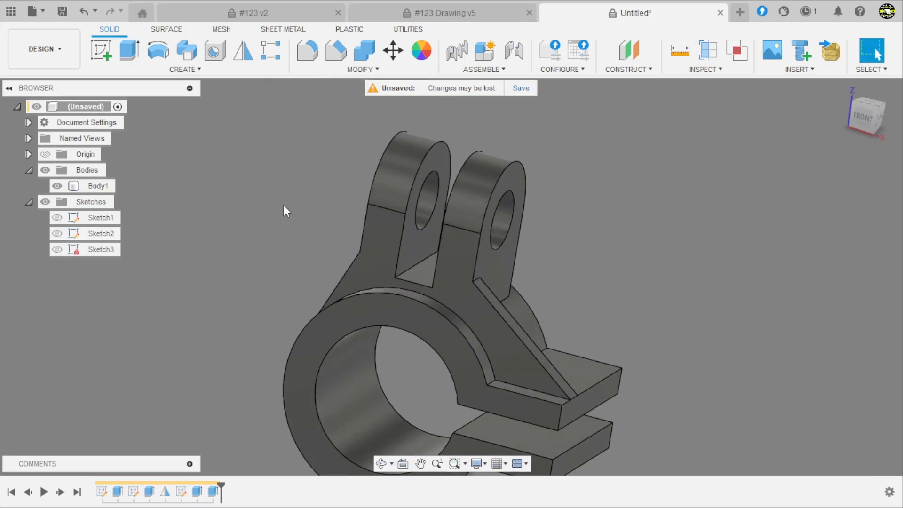
pyautogui.moveTo(283, 205)
pyautogui.keyDown('shift'); pyautogui.mouseDown(button='middle')
pyautogui.moveTo(299, 217)
pyautogui.moveTo(293, 223)
pyautogui.mouseUp(button='middle'); pyautogui.keyUp('shift')
pyautogui.keyDown('shift'); pyautogui.moveTo(410, 285); pyautogui.dragTo(478, 226, button='middle'); pyautogui.keyUp('shift')
pyautogui.scroll(-4, 416, 245)
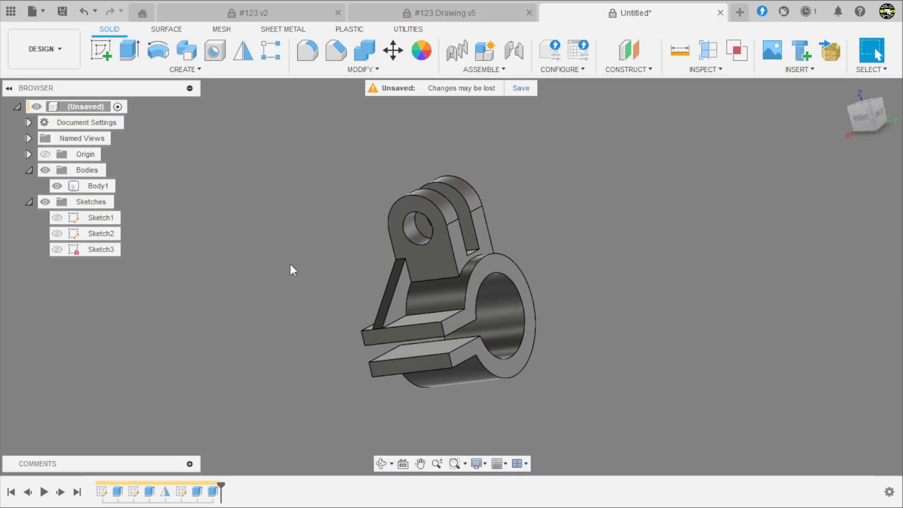
pyautogui.keyDown('shift'); pyautogui.moveTo(290, 268); pyautogui.dragTo(406, 256, button='middle'); pyautogui.keyUp('shift')
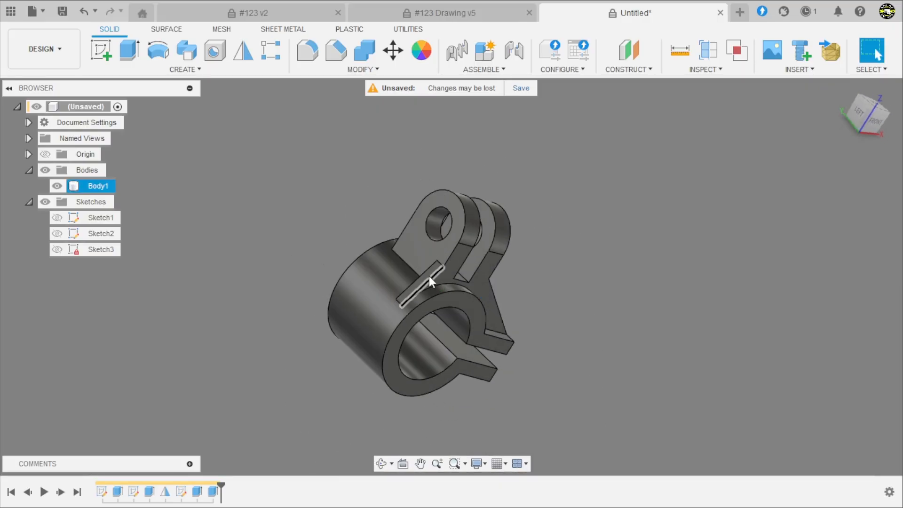
pyautogui.scroll(3, 430, 273)
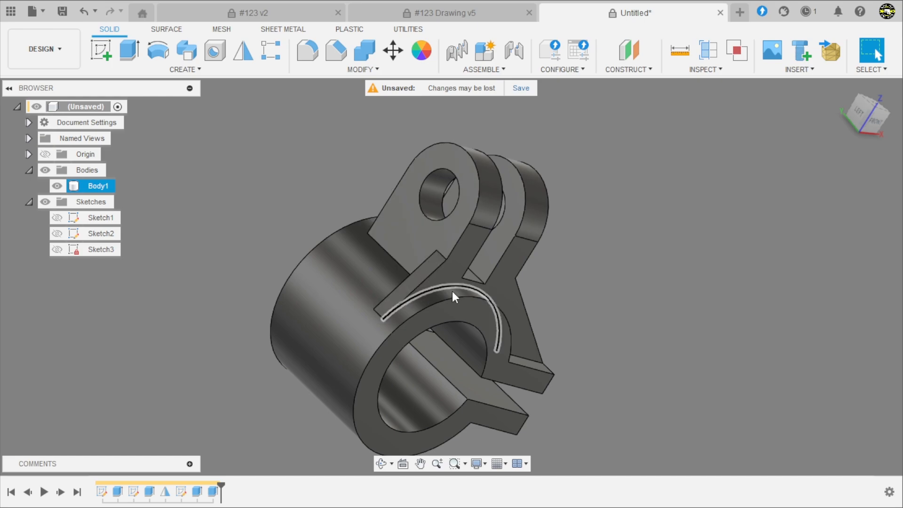
# Examine the ribs and the joined profile between the lugs, ring and upper flange from several angles.
pyautogui.scroll(-1, 530, 311)
pyautogui.keyDown('shift'); pyautogui.moveTo(530, 311); pyautogui.dragTo(451, 318, button='middle'); pyautogui.keyUp('shift')
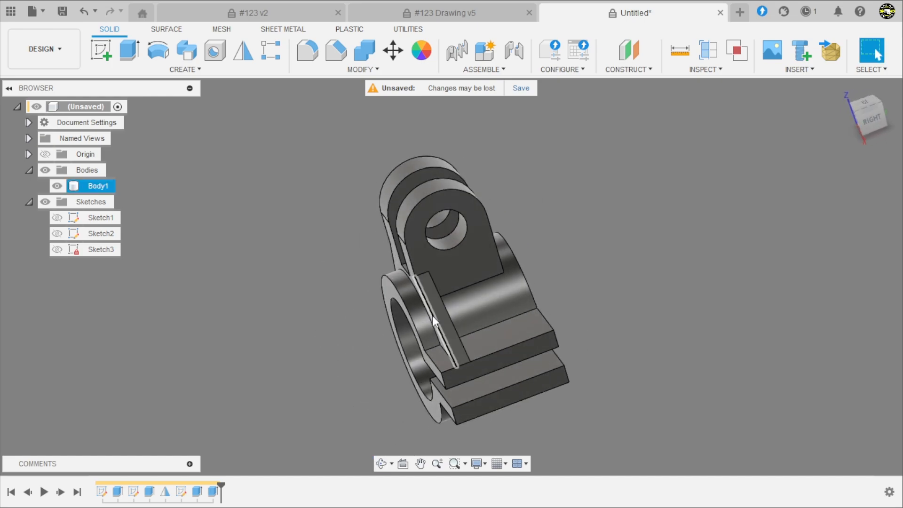
pyautogui.scroll(2, 452, 317)
pyautogui.scroll(-2, 341, 275)
pyautogui.scroll(2, 428, 315)
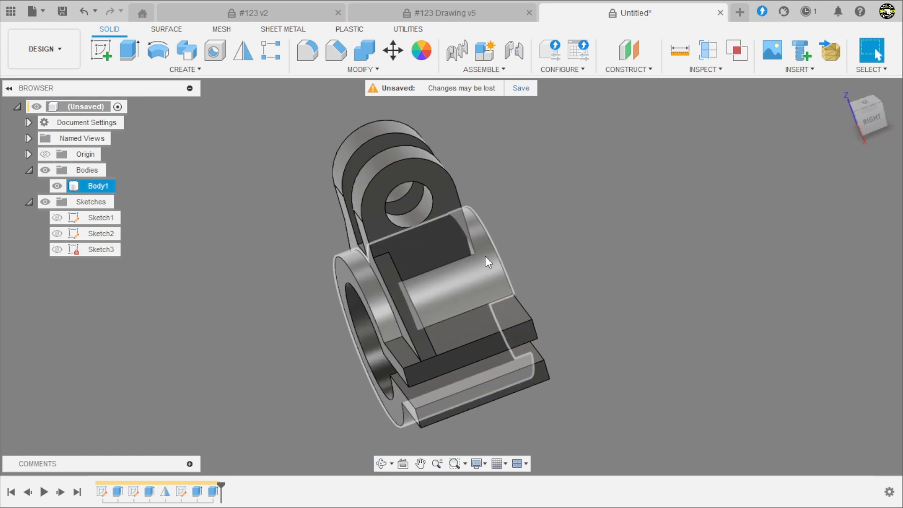
pyautogui.scroll(-2, 410, 235)
pyautogui.keyDown('shift'); pyautogui.moveTo(470, 233); pyautogui.dragTo(549, 230, button='middle'); pyautogui.keyUp('shift')
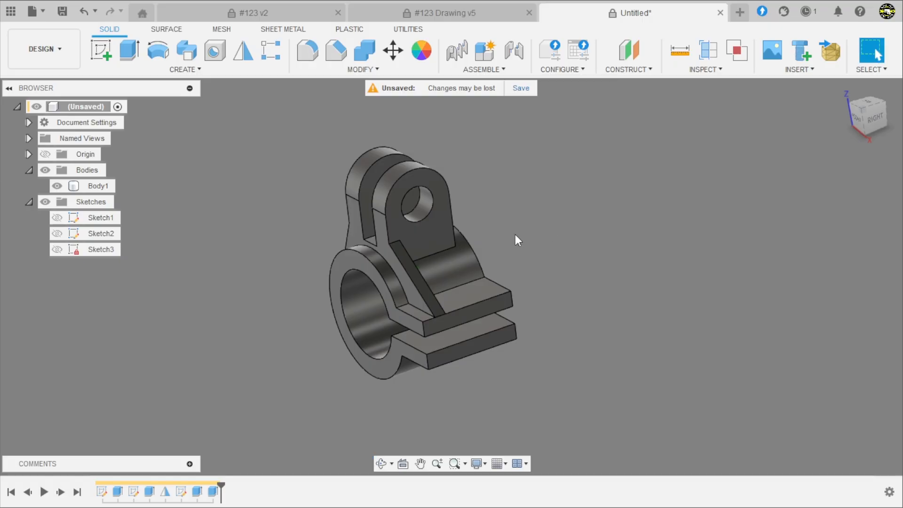
# Mirror the triangular rib extrusion as a feature across the clamp's vertical mid-plane, adding matching ribs on the opposite side of the lugs.
pyautogui.click(243, 53)
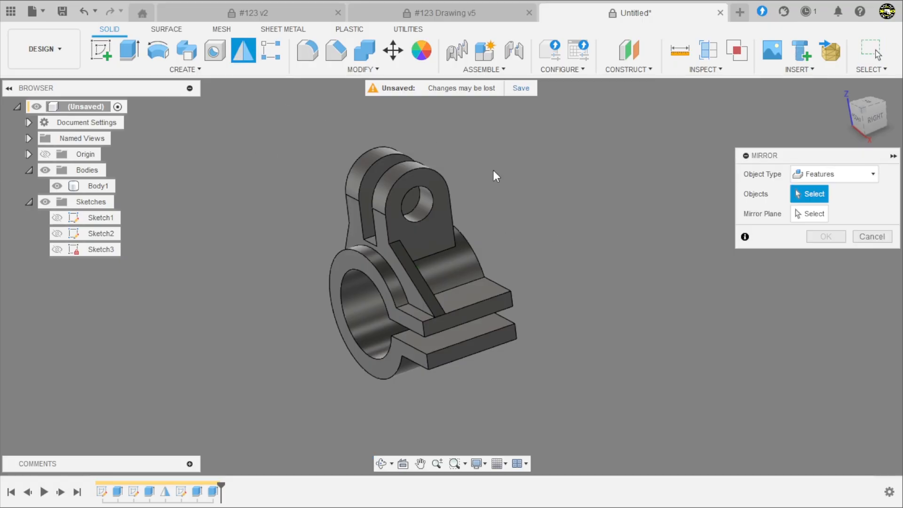
pyautogui.click(824, 174)
pyautogui.click(820, 178)
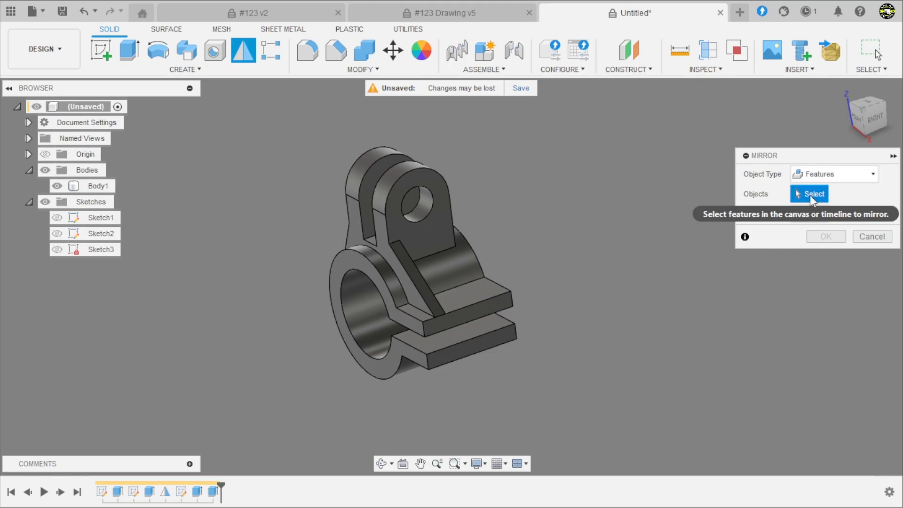
pyautogui.click(197, 491)
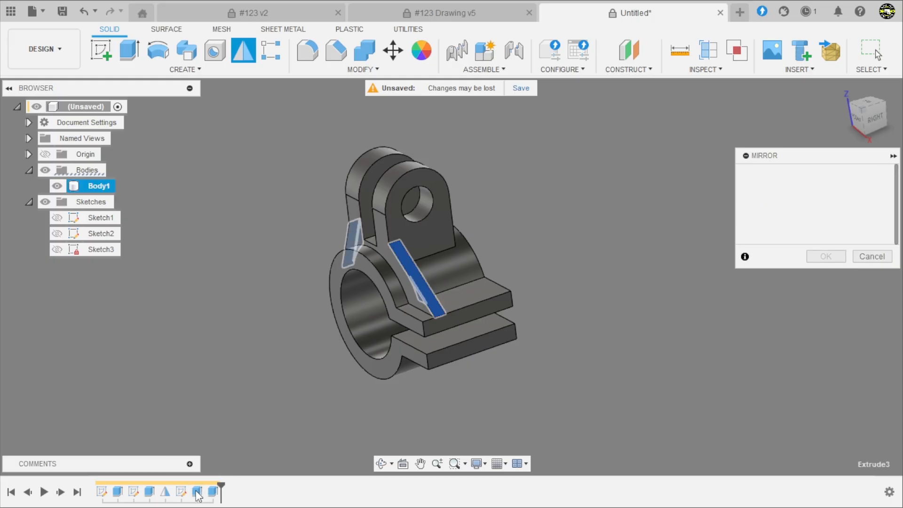
pyautogui.scroll(3, 329, 320)
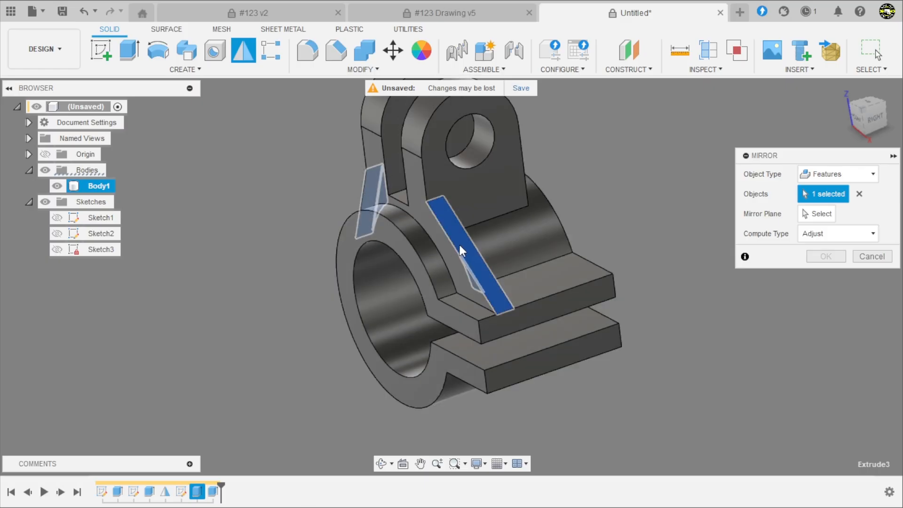
pyautogui.scroll(-3, 454, 261)
pyautogui.scroll(2, 592, 247)
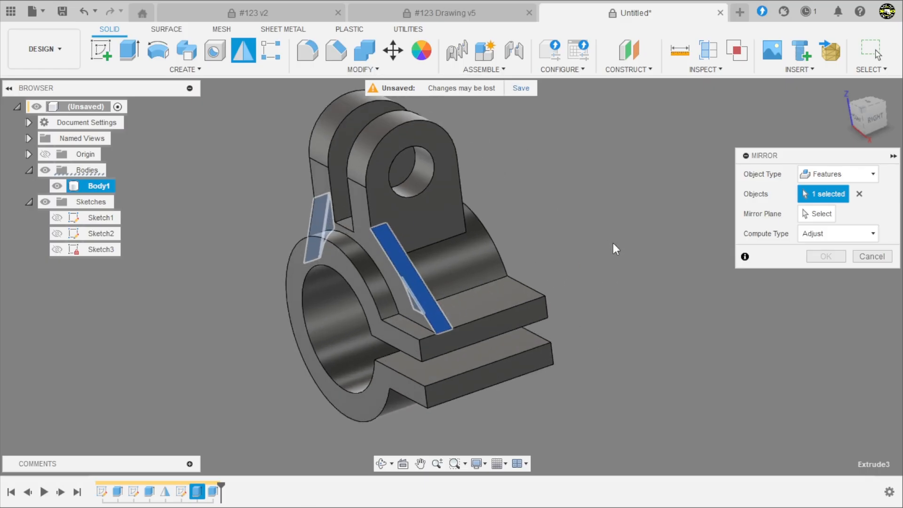
pyautogui.click(813, 218)
pyautogui.scroll(-3, 591, 249)
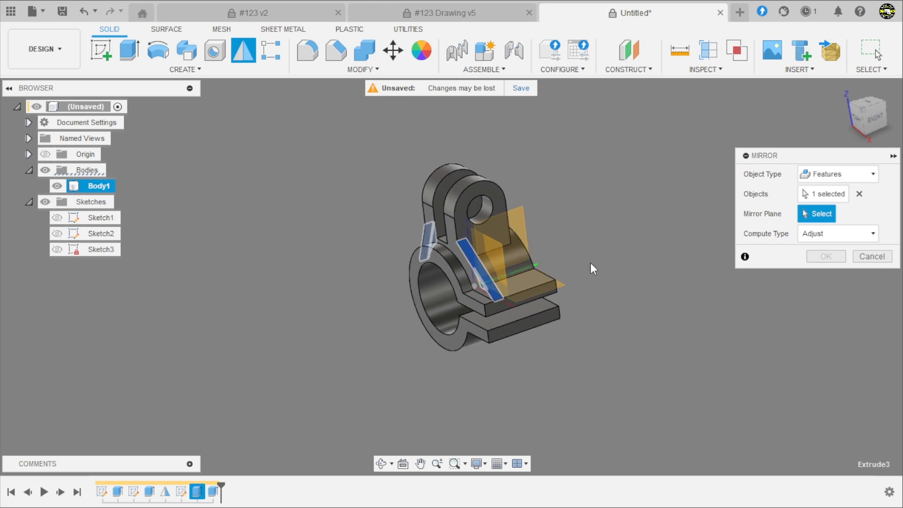
pyautogui.keyDown('shift'); pyautogui.moveTo(591, 262); pyautogui.dragTo(623, 272, button='middle'); pyautogui.keyUp('shift')
pyautogui.click(513, 253)
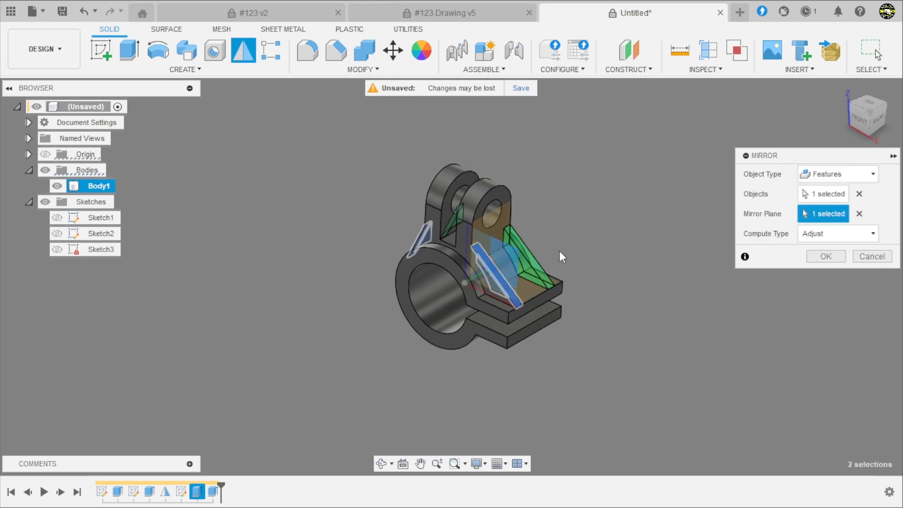
pyautogui.keyDown('shift'); pyautogui.moveTo(560, 250); pyautogui.dragTo(678, 270, button='middle'); pyautogui.keyUp('shift')
pyautogui.click(839, 259)
# Mirror the five lug, rib and connecting features across the horizontal origin plane to form the underside of the clamp.
pyautogui.scroll(2, 601, 273)
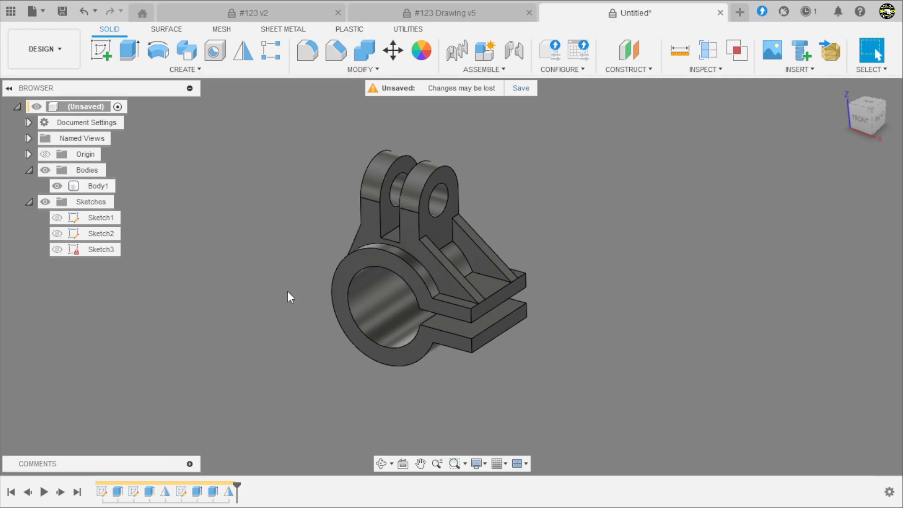
pyautogui.scroll(-3, 292, 291)
pyautogui.scroll(2, 314, 290)
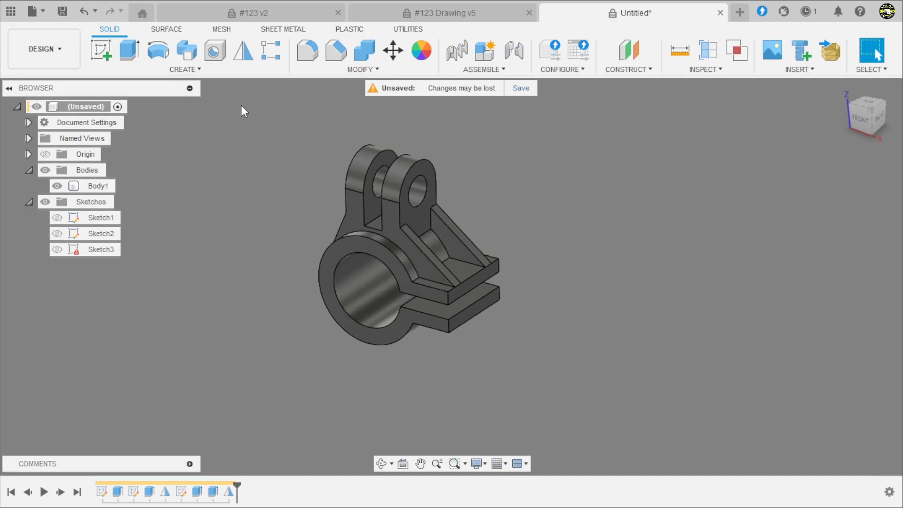
pyautogui.click(246, 58)
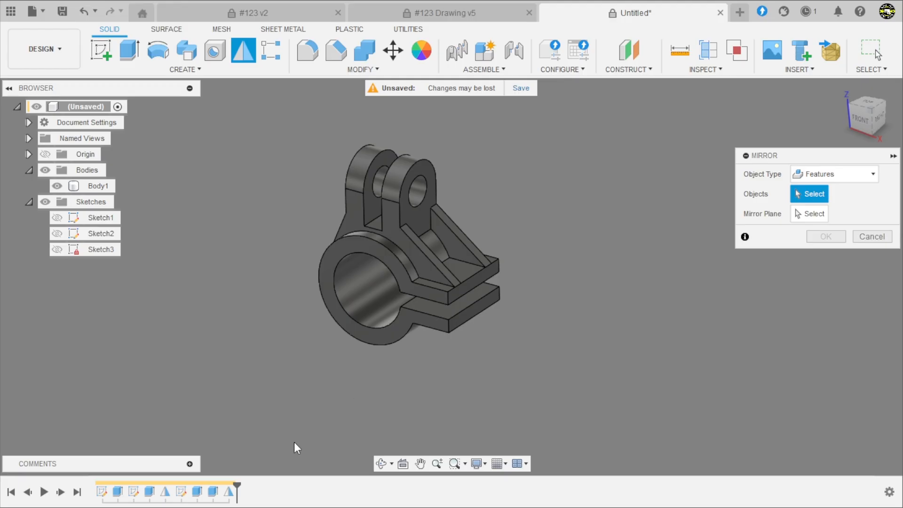
pyautogui.click(229, 497)
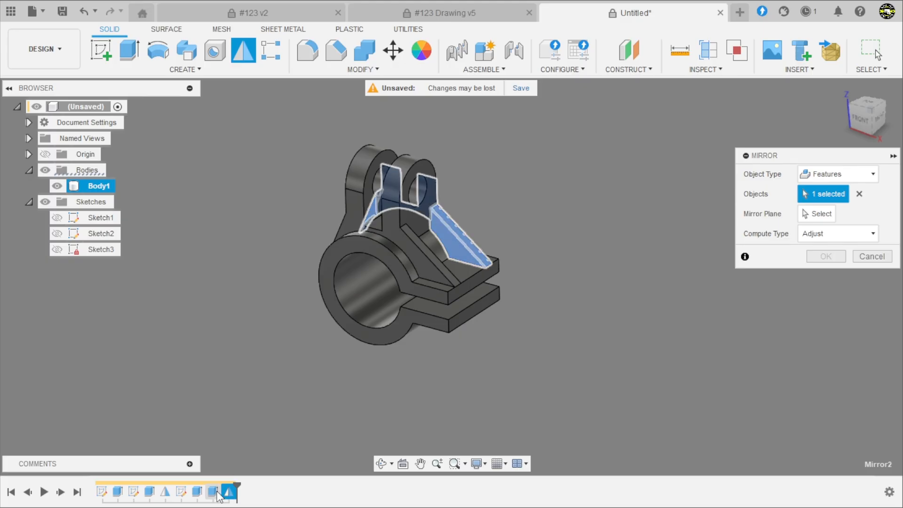
pyautogui.click(214, 493)
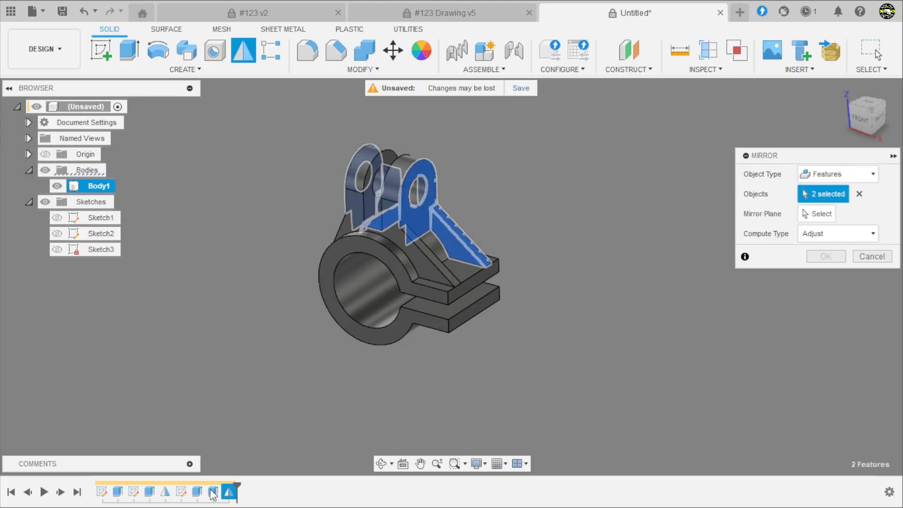
pyautogui.scroll(3, 385, 221)
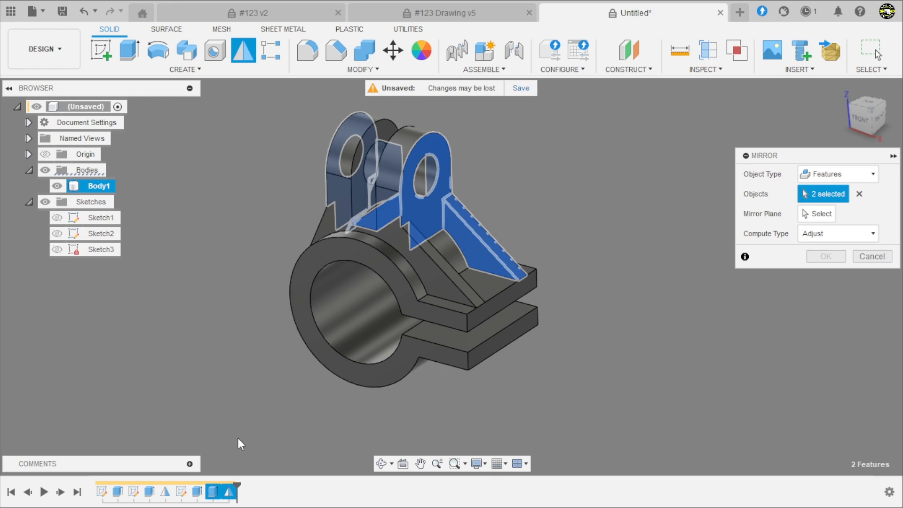
pyautogui.click(196, 492)
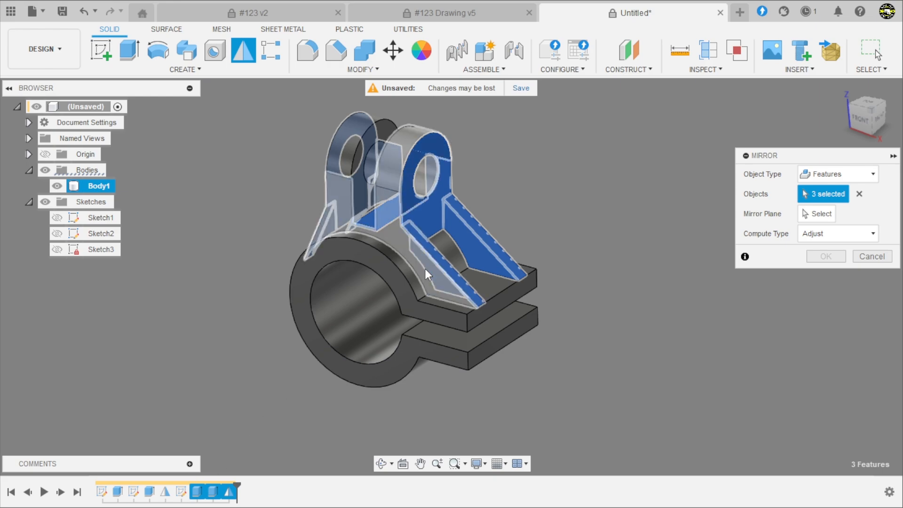
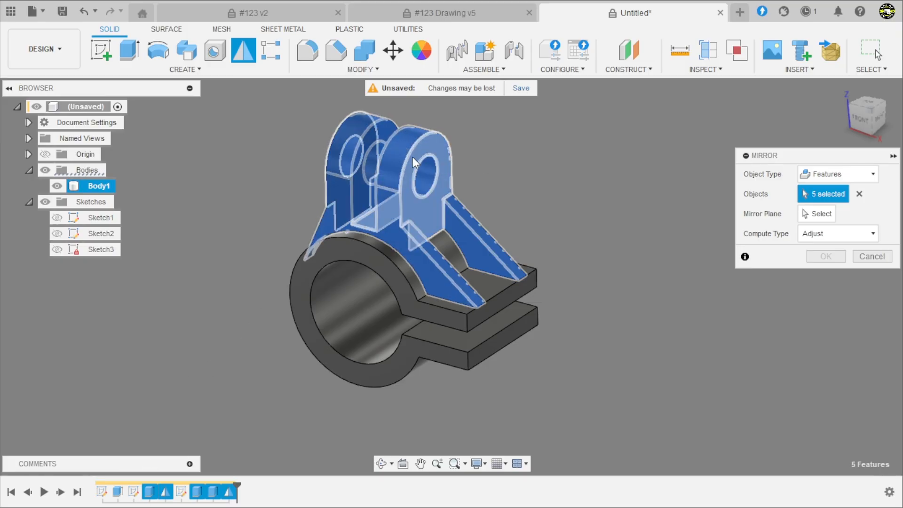
pyautogui.click(818, 213)
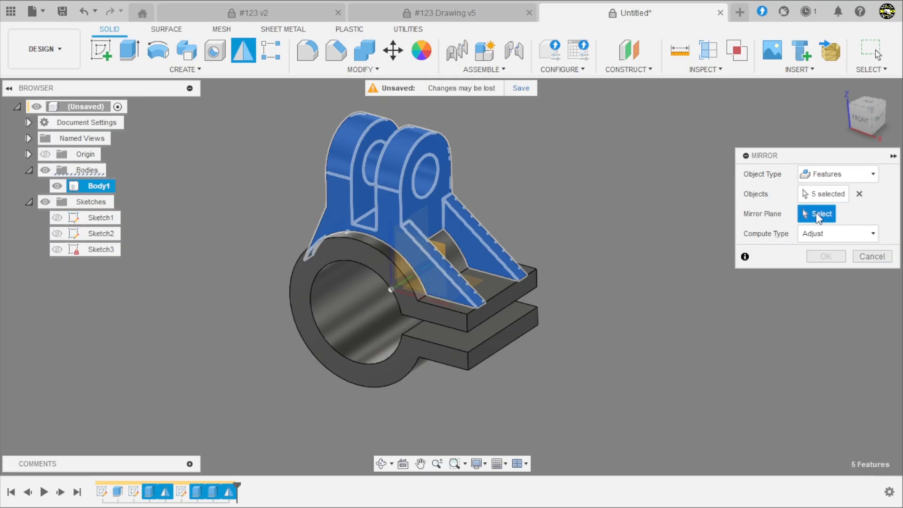
pyautogui.scroll(-3, 558, 250)
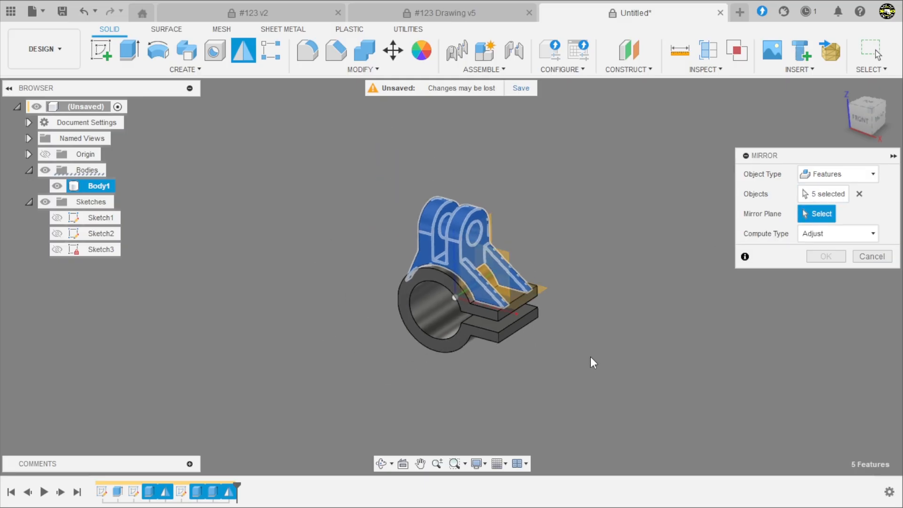
pyautogui.keyDown('shift'); pyautogui.moveTo(591, 357); pyautogui.dragTo(565, 336, button='middle'); pyautogui.keyUp('shift')
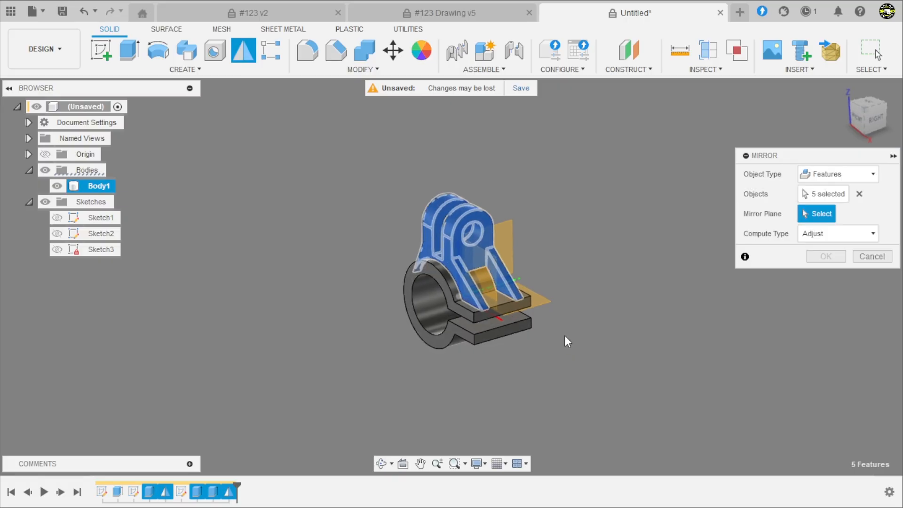
pyautogui.scroll(3, 556, 325)
pyautogui.scroll(-3, 553, 304)
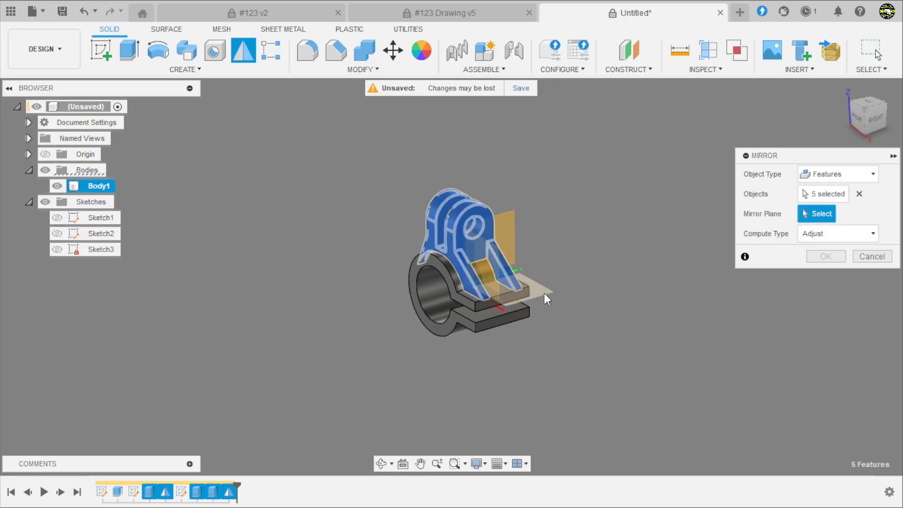
pyautogui.click(544, 293)
pyautogui.keyDown('shift'); pyautogui.moveTo(543, 296); pyautogui.dragTo(506, 360, button='middle'); pyautogui.keyUp('shift')
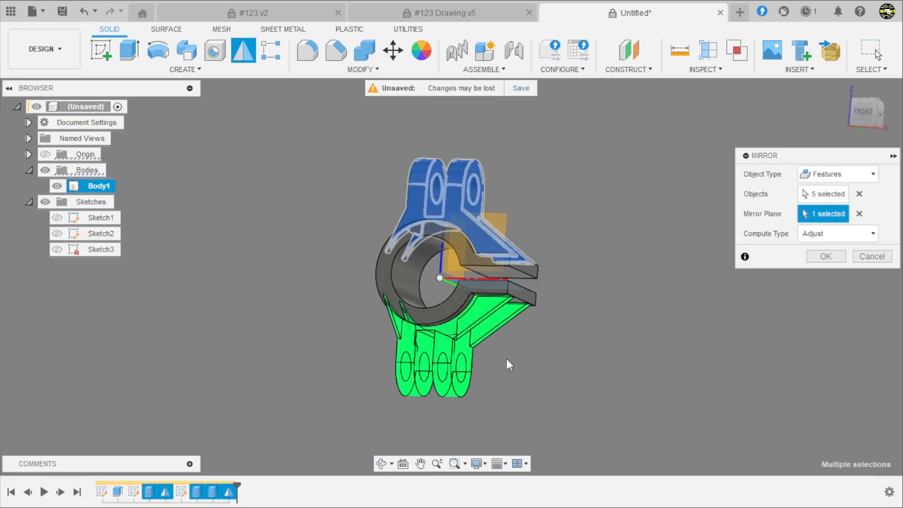
pyautogui.scroll(2, 583, 369)
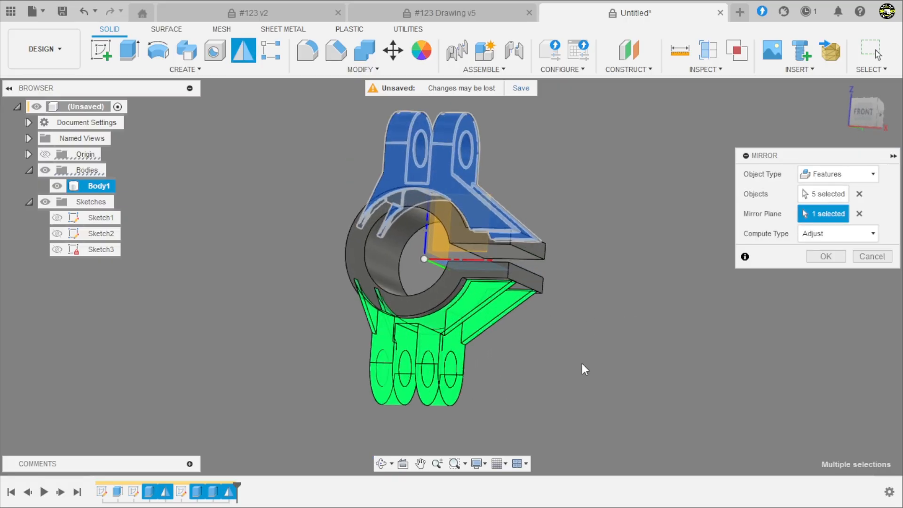
pyautogui.click(826, 257)
pyautogui.keyDown('shift'); pyautogui.moveTo(545, 280); pyautogui.dragTo(587, 368, button='middle'); pyautogui.keyUp('shift')
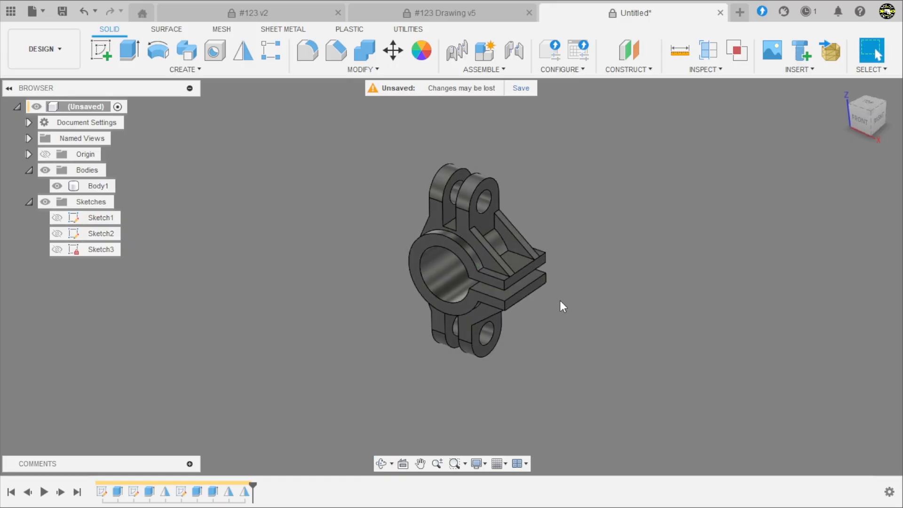
# Look up the flange corner radius in the #123 drawing, then return to the untitled clamp model.
pyautogui.scroll(3, 561, 300)
pyautogui.scroll(-2, 275, 397)
pyautogui.scroll(2, 444, 276)
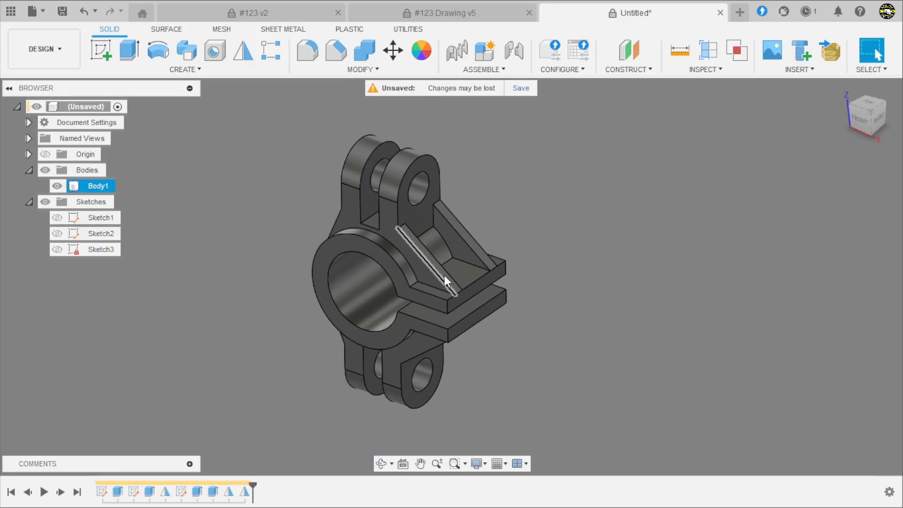
pyautogui.moveTo(577, 314)
pyautogui.keyDown('shift'); pyautogui.mouseDown(button='middle')
pyautogui.moveTo(561, 222)
pyautogui.moveTo(571, 234)
pyautogui.moveTo(569, 321)
pyautogui.moveTo(578, 314)
pyautogui.mouseUp(button='middle'); pyautogui.keyUp('shift')
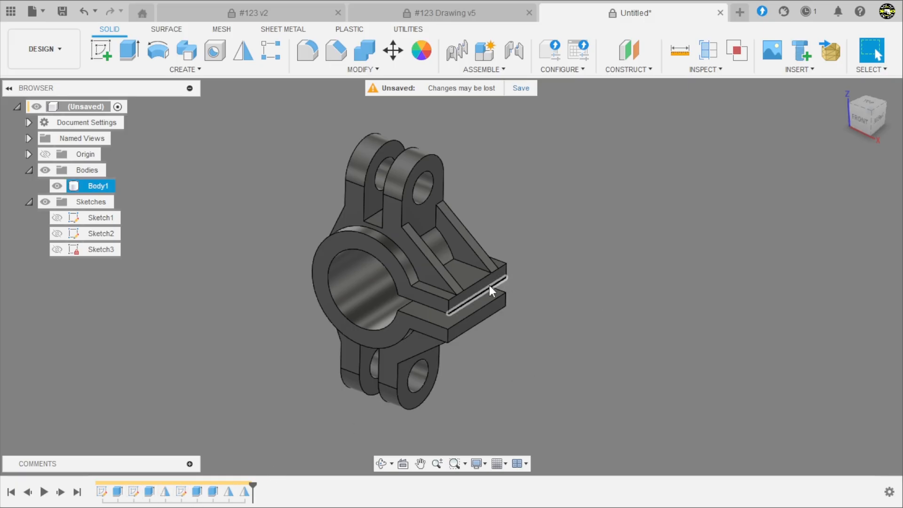
pyautogui.scroll(2, 308, 287)
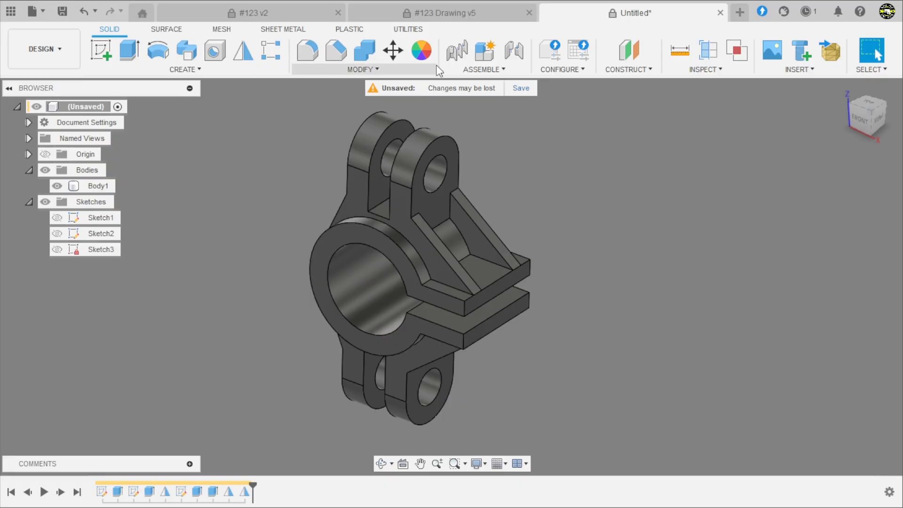
pyautogui.click(446, 14)
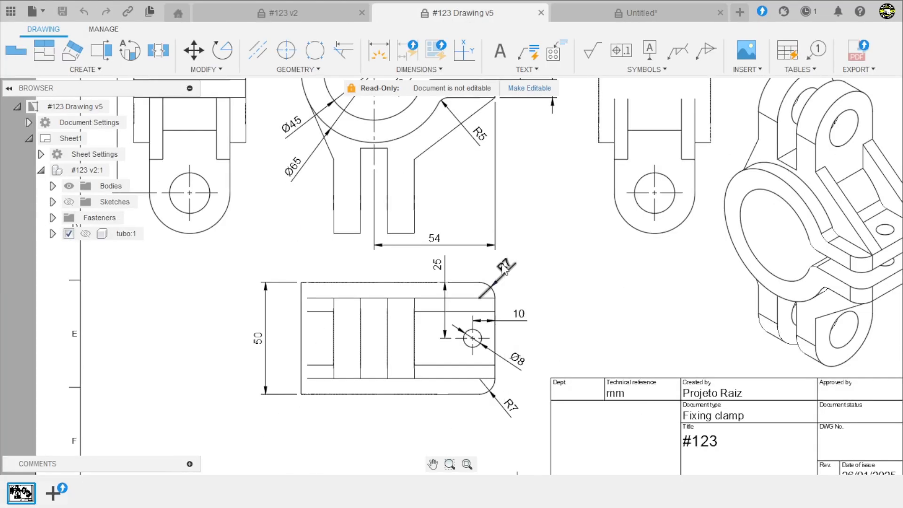
pyautogui.click(605, 15)
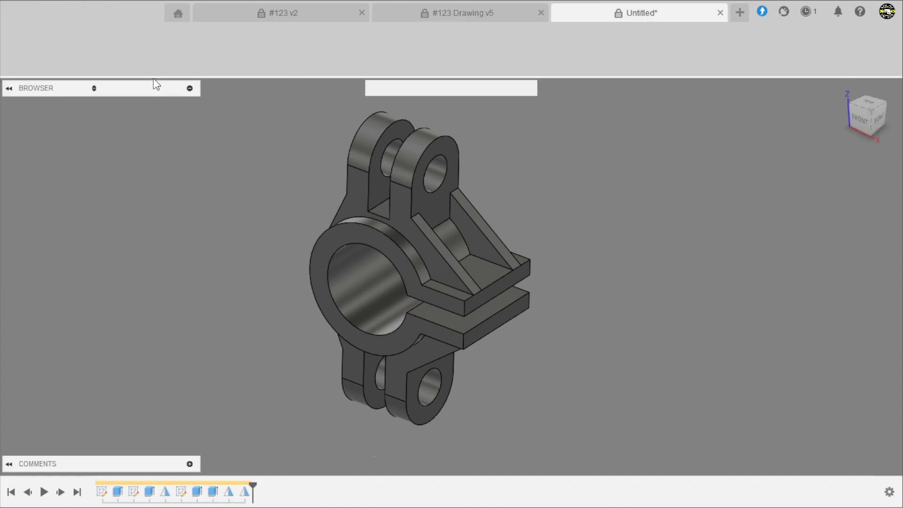
# Fillet the four outer vertical corner edges of the upper and lower flanges with a constant 7 mm radius.
pyautogui.click(308, 51)
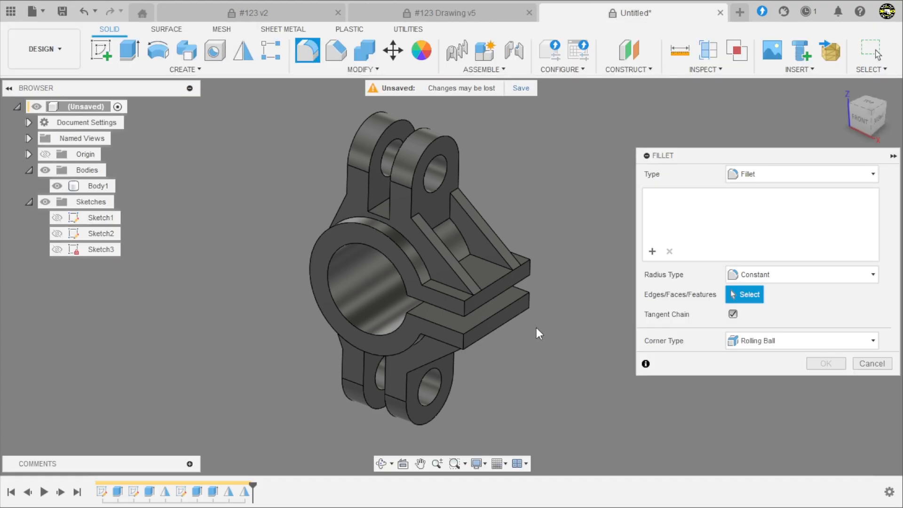
pyautogui.scroll(3, 537, 330)
pyautogui.click(441, 301)
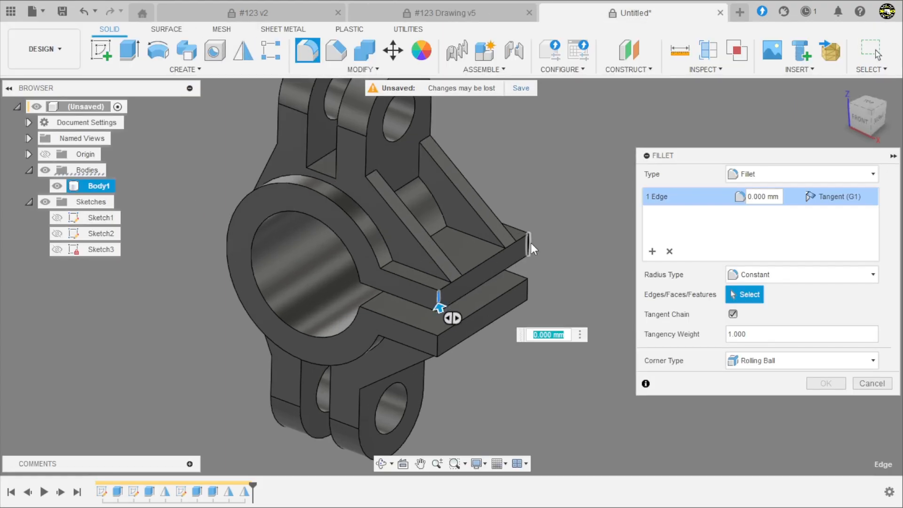
pyautogui.click(531, 243)
pyautogui.click(527, 293)
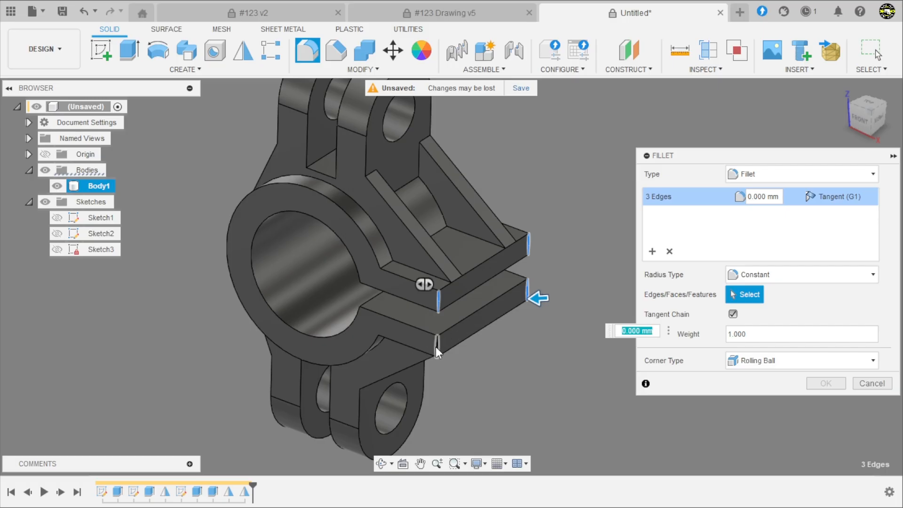
pyautogui.click(435, 347)
pyautogui.write('7')
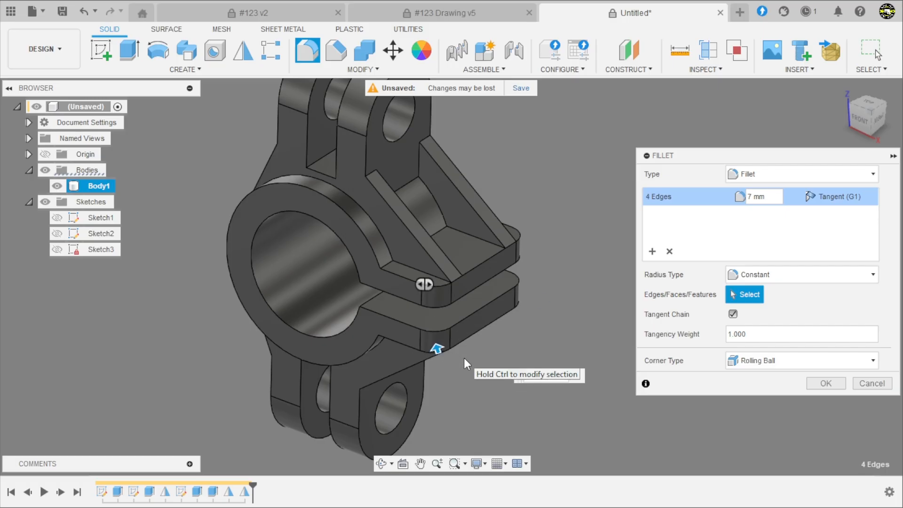
pyautogui.press('Return')
pyautogui.scroll(-5, 464, 358)
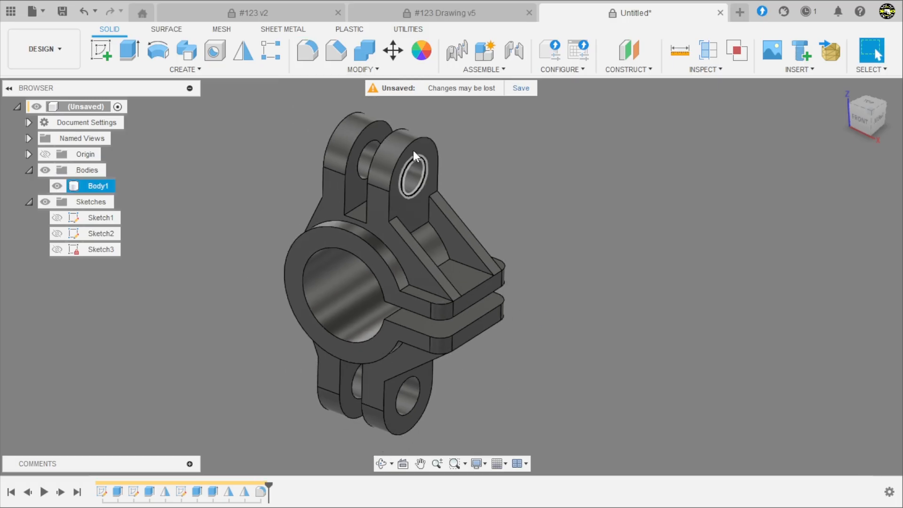
# Look up the radius of the ring-to-flange transitions in the #123 drawing, then return to the untitled clamp model.
pyautogui.click(465, 15)
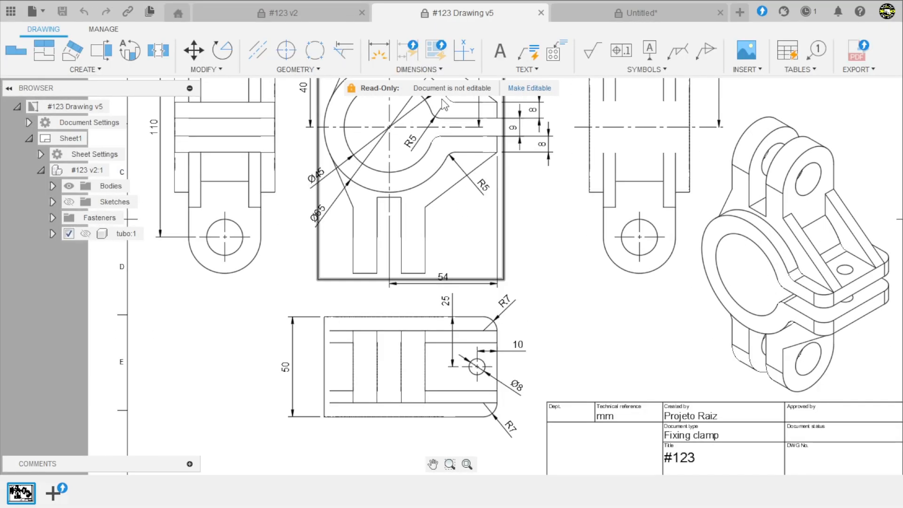
pyautogui.scroll(-5, 460, 335)
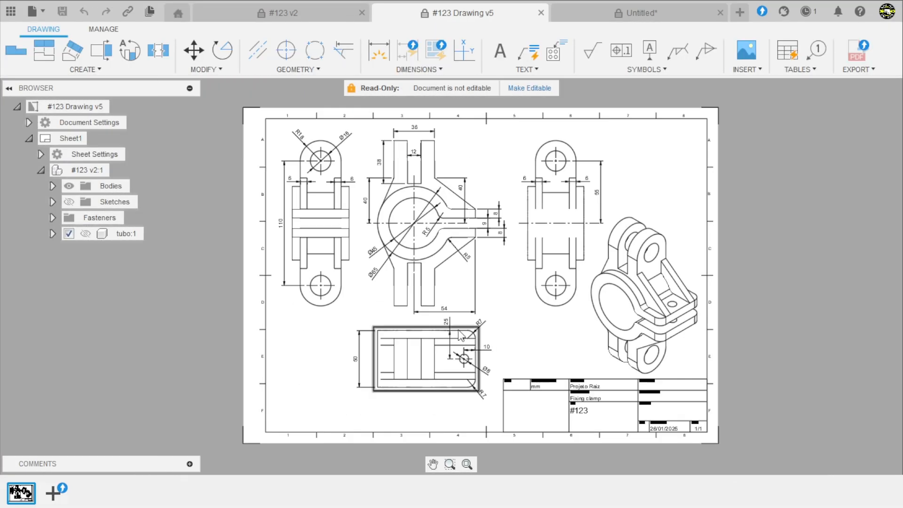
pyautogui.scroll(3, 367, 202)
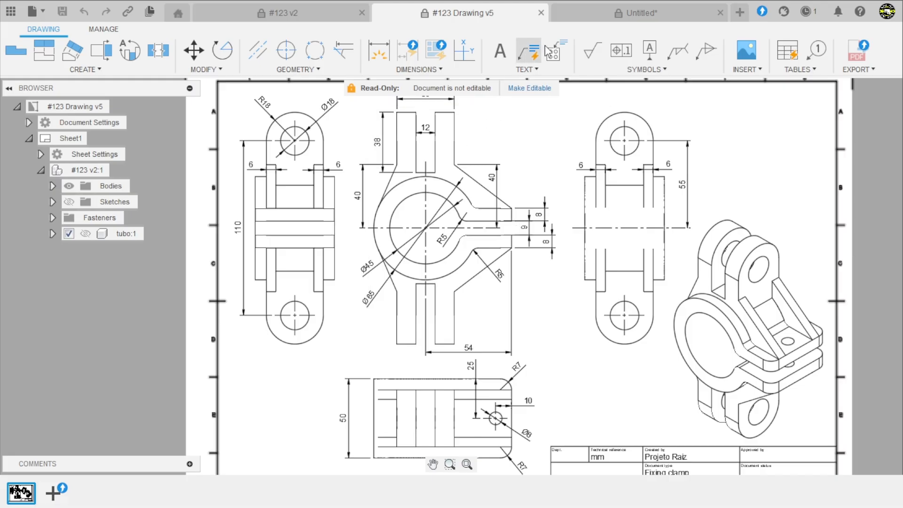
pyautogui.click(602, 12)
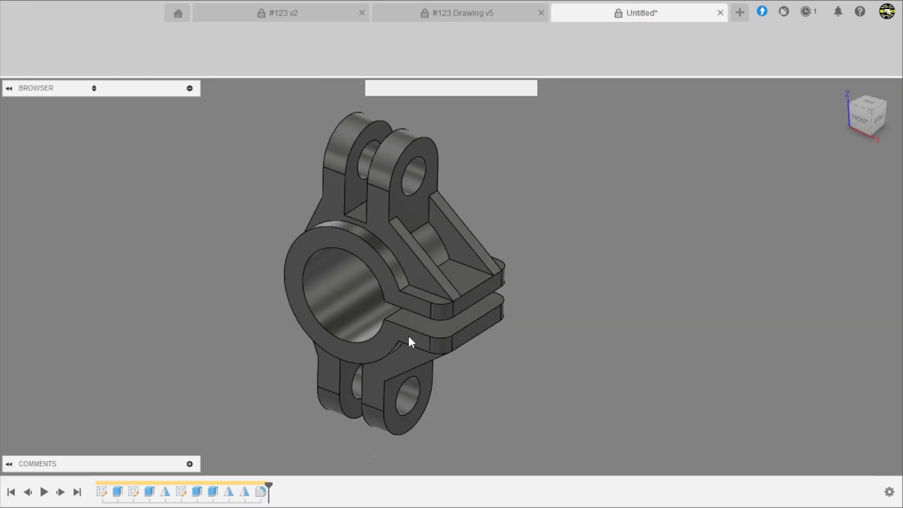
# Select the two bore edges at the clamp gap and the three edges where the ring meets the upper flange for a constant-radius fillet.
pyautogui.scroll(3, 404, 334)
pyautogui.click(308, 51)
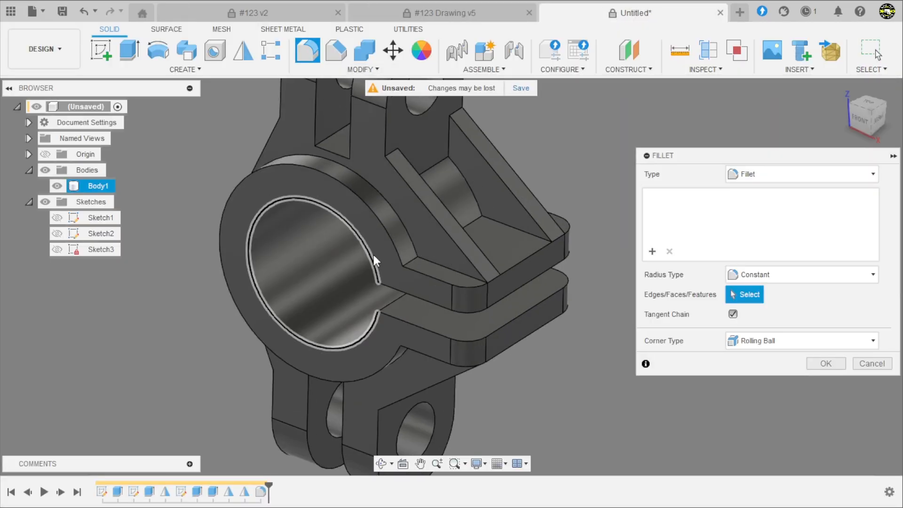
pyautogui.keyDown('shift'); pyautogui.moveTo(373, 255); pyautogui.dragTo(442, 224, button='middle'); pyautogui.keyUp('shift')
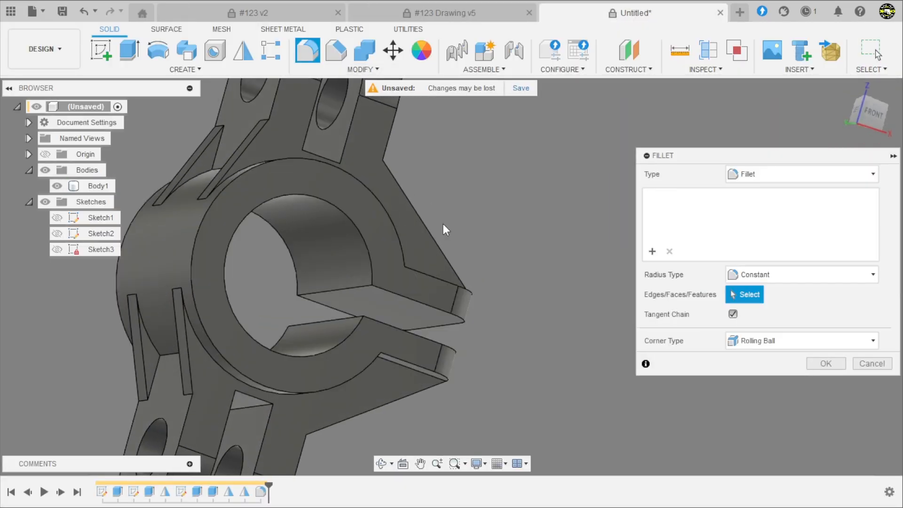
pyautogui.click(345, 289)
pyautogui.click(332, 317)
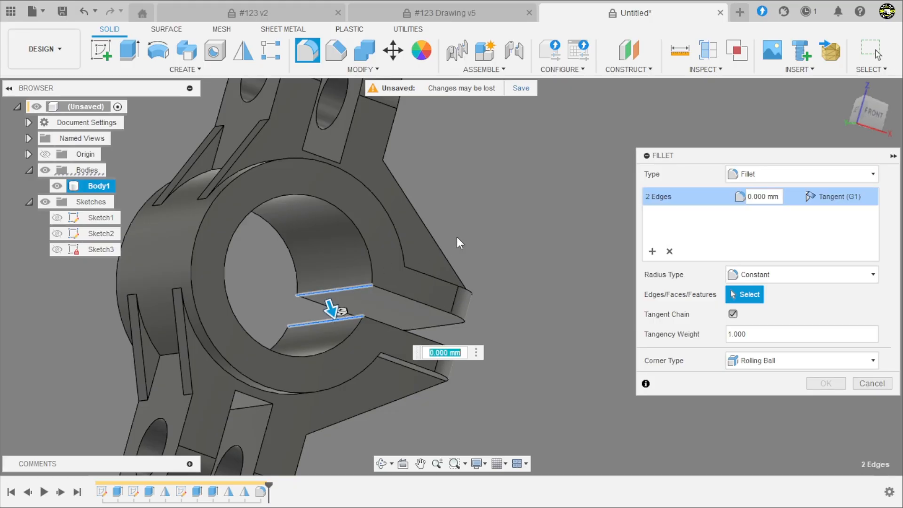
pyautogui.keyDown('shift'); pyautogui.moveTo(333, 317); pyautogui.dragTo(425, 256, button='middle'); pyautogui.keyUp('shift')
pyautogui.scroll(3, 443, 233)
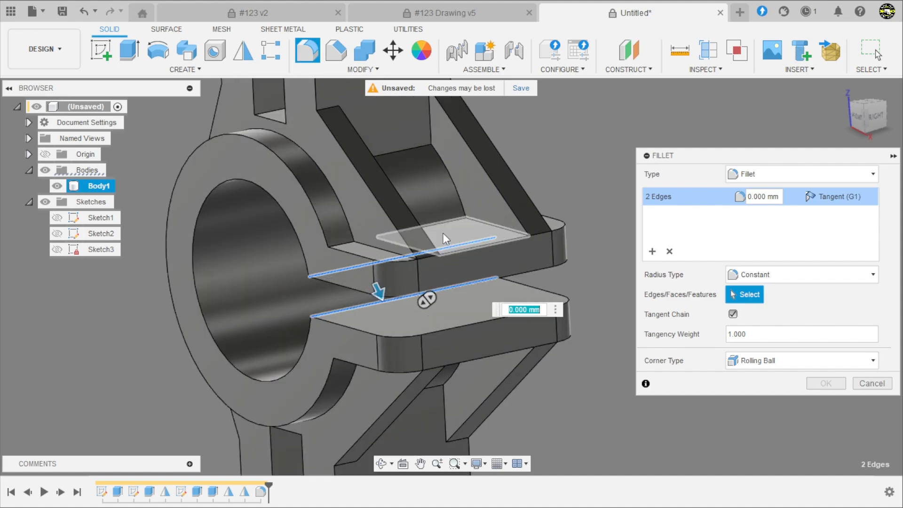
pyautogui.click(346, 240)
pyautogui.click(433, 224)
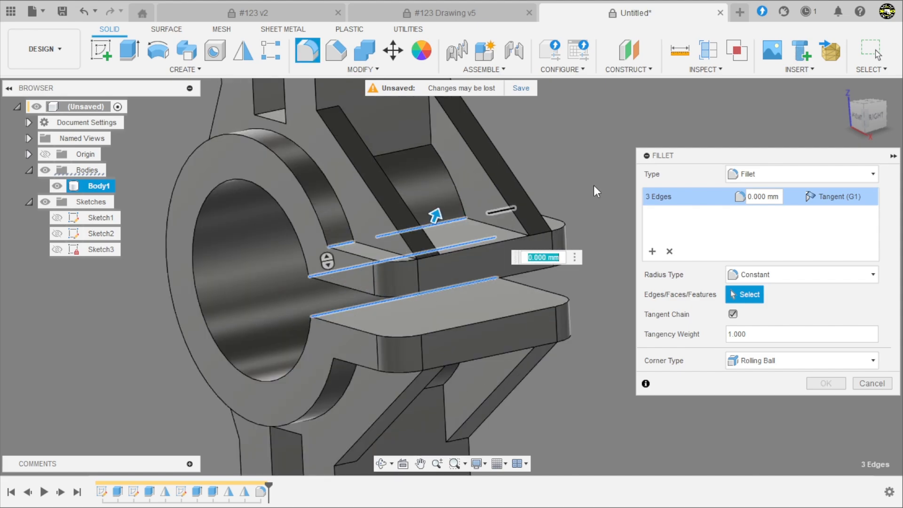
pyautogui.keyDown('shift'); pyautogui.moveTo(594, 185); pyautogui.dragTo(557, 191, button='middle'); pyautogui.keyUp('shift')
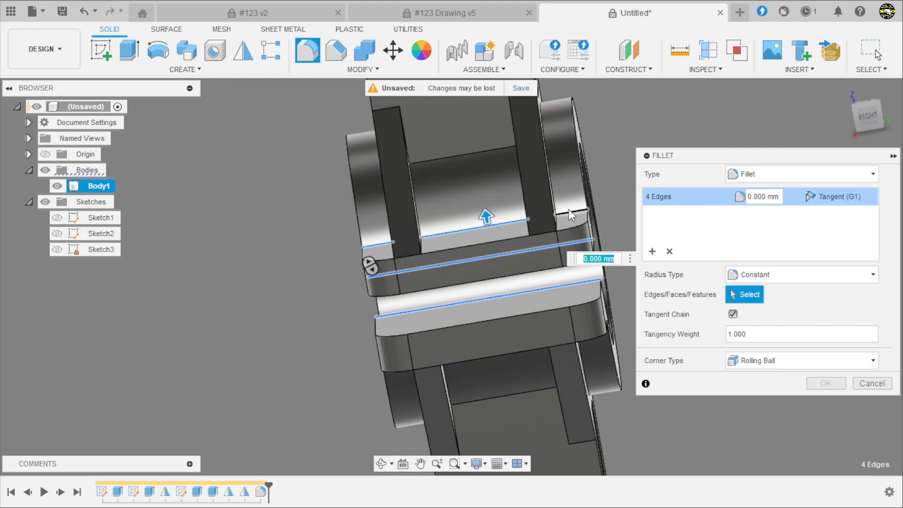
pyautogui.click(568, 212)
# Add the three edges where the ring meets the lower flange to the selection and fillet all eight edges with a 5 mm radius.
pyautogui.keyDown('shift'); pyautogui.moveTo(491, 263); pyautogui.dragTo(456, 267, button='middle'); pyautogui.keyUp('shift')
pyautogui.click(450, 267)
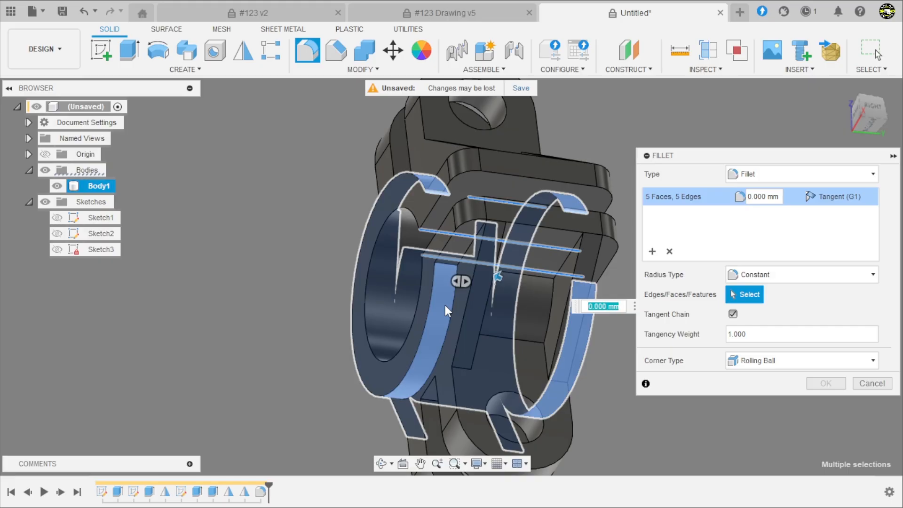
pyautogui.click(445, 306)
pyautogui.scroll(-3, 348, 302)
pyautogui.scroll(4, 365, 294)
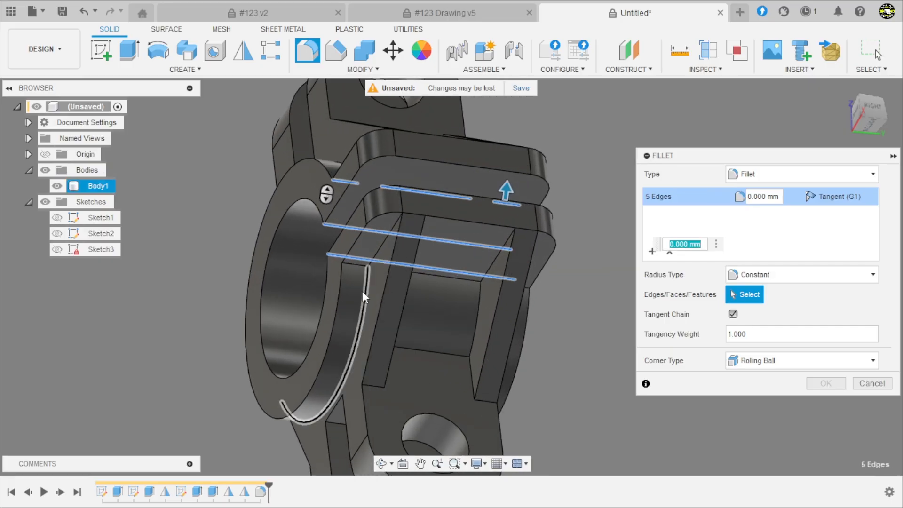
pyautogui.click(458, 279)
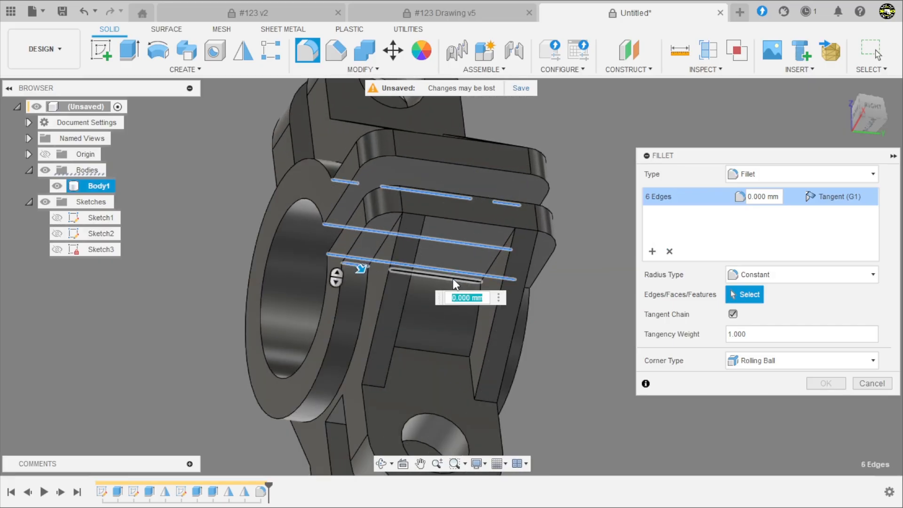
pyautogui.keyDown('shift'); pyautogui.moveTo(579, 269); pyautogui.dragTo(590, 239, button='middle'); pyautogui.keyUp('shift')
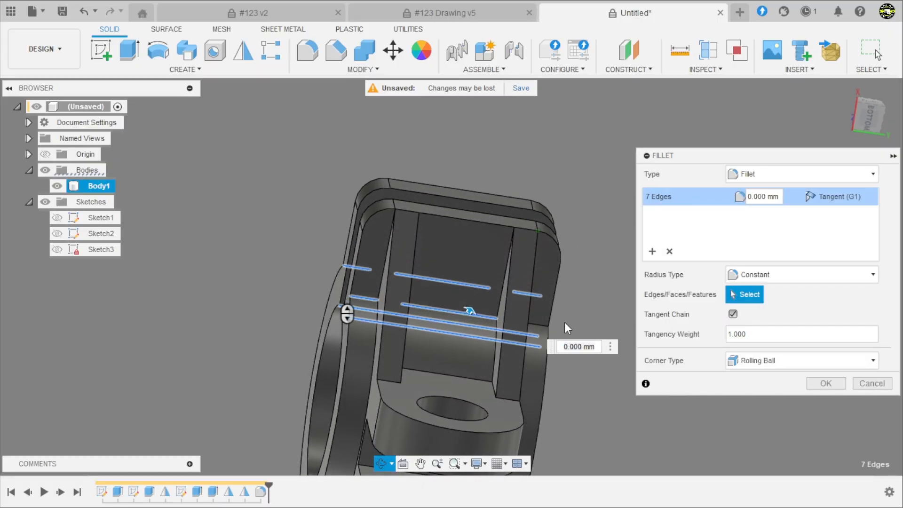
pyautogui.click(538, 326)
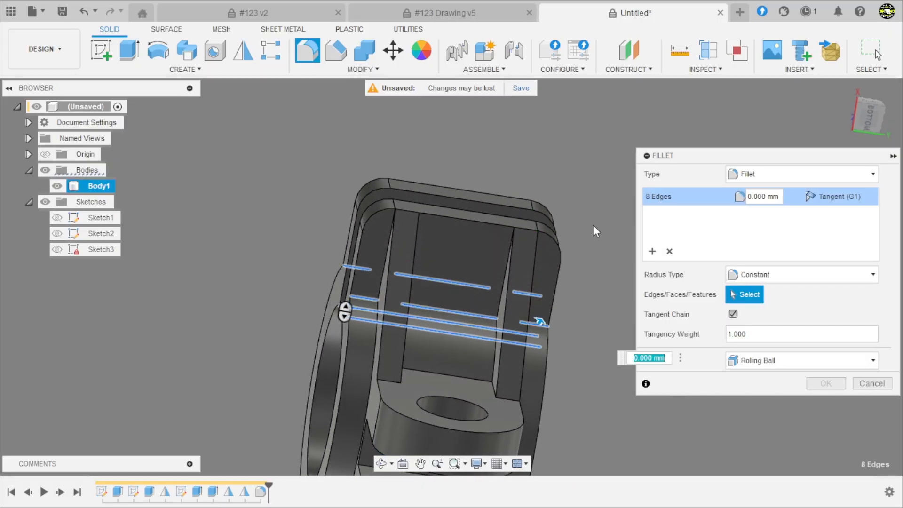
pyautogui.write('5')
pyautogui.keyDown('shift'); pyautogui.moveTo(594, 225); pyautogui.dragTo(499, 310, button='middle'); pyautogui.keyUp('shift')
pyautogui.click(812, 382)
pyautogui.scroll(-3, 626, 276)
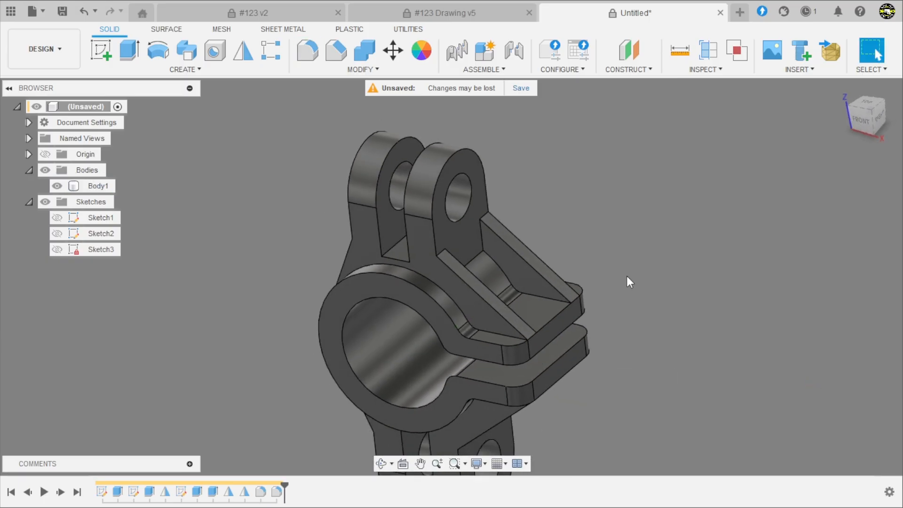
# Examine the bolt through the flanges in the #123 v2 reference assembly.
pyautogui.moveTo(617, 349)
pyautogui.keyDown('shift'); pyautogui.mouseDown(button='middle')
pyautogui.moveTo(612, 205)
pyautogui.moveTo(615, 333)
pyautogui.moveTo(601, 343)
pyautogui.mouseUp(button='middle'); pyautogui.keyUp('shift')
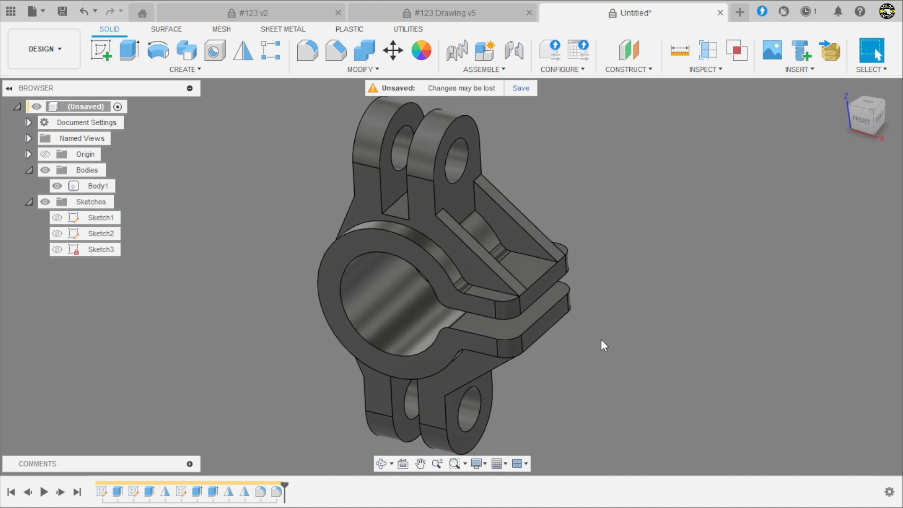
pyautogui.scroll(-1, 387, 225)
pyautogui.scroll(1, 501, 239)
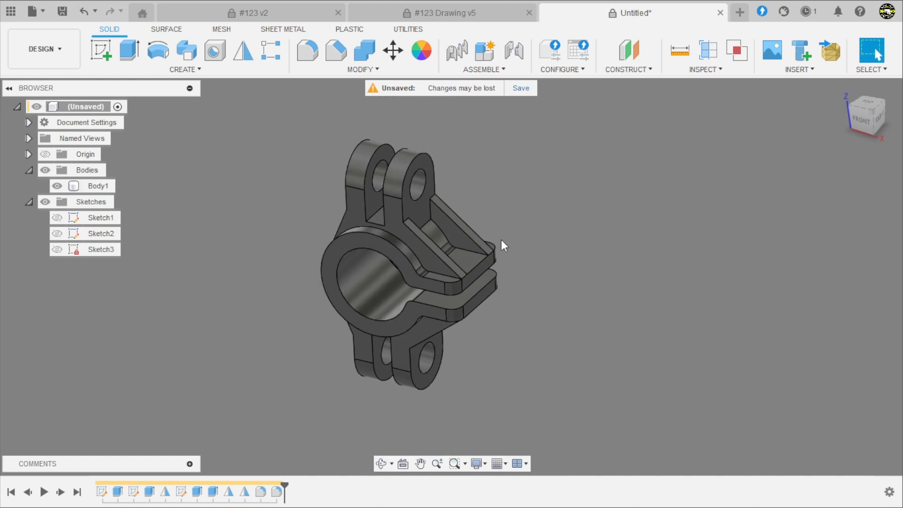
pyautogui.click(325, 14)
pyautogui.scroll(-2, 541, 247)
pyautogui.keyDown('shift'); pyautogui.moveTo(541, 246); pyautogui.dragTo(414, 258, button='middle'); pyautogui.keyUp('shift')
pyautogui.keyDown('shift'); pyautogui.moveTo(333, 305); pyautogui.dragTo(415, 348, button='middle'); pyautogui.keyUp('shift')
pyautogui.scroll(3, 463, 281)
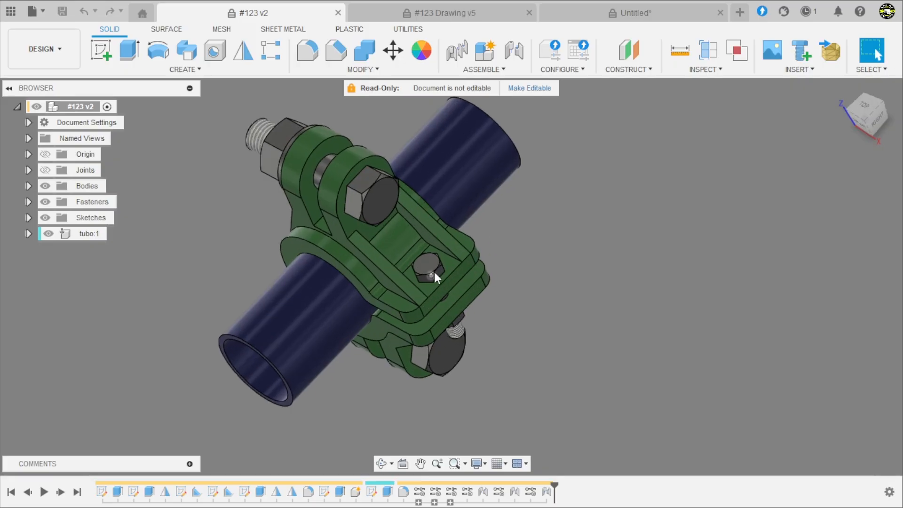
# Look up the flange bolt hole's diameter and position in the #123 drawing, then return to the untitled clamp model.
pyautogui.click(472, 18)
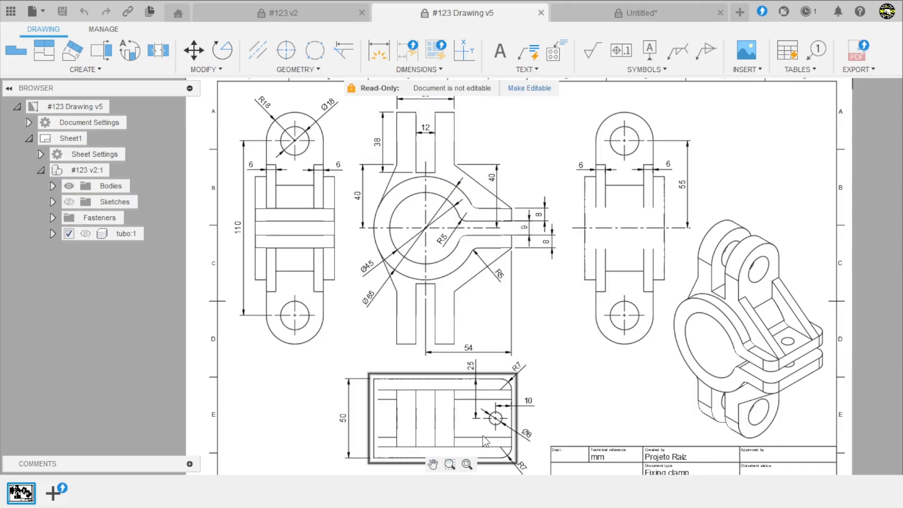
pyautogui.scroll(4, 486, 442)
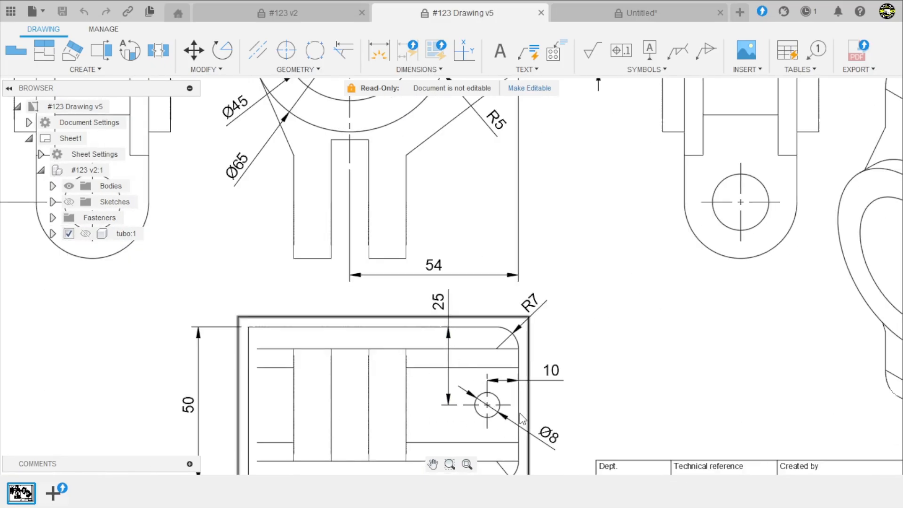
pyautogui.scroll(-3, 535, 401)
pyautogui.scroll(3, 546, 436)
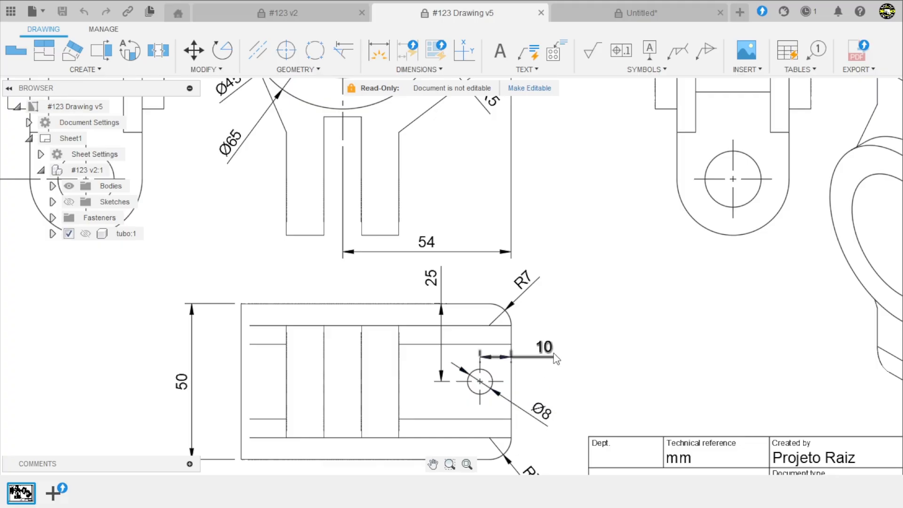
pyautogui.click(626, 14)
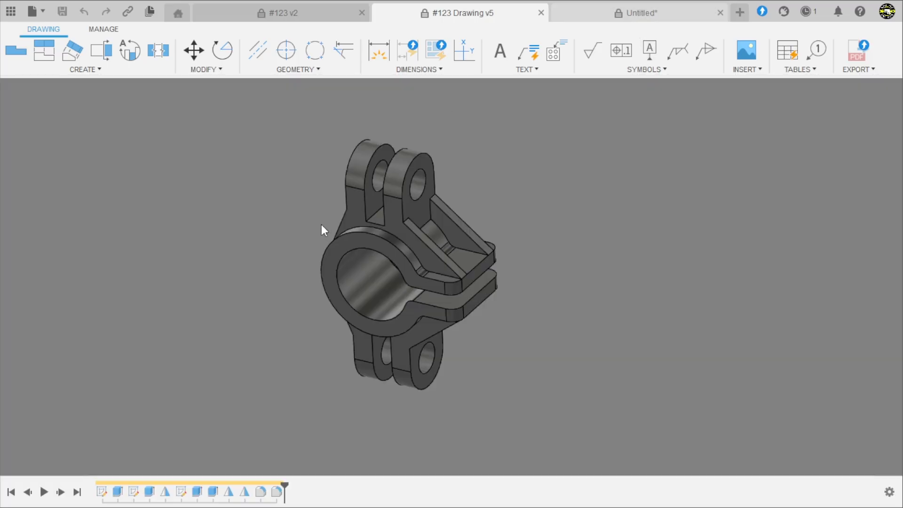
# Start a sketch on the upper flange's top face between the ribs and draw an 8 mm diameter circle there.
pyautogui.click(98, 54)
pyautogui.scroll(4, 445, 318)
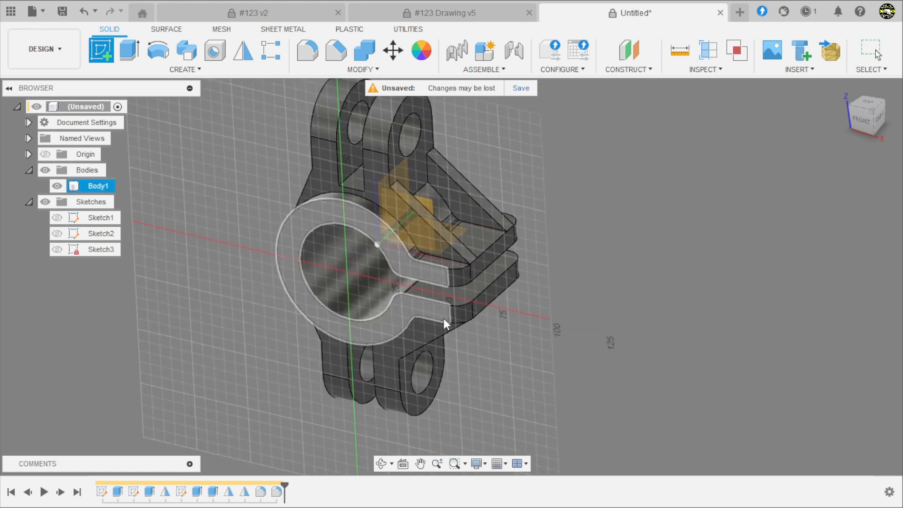
pyautogui.click(482, 213)
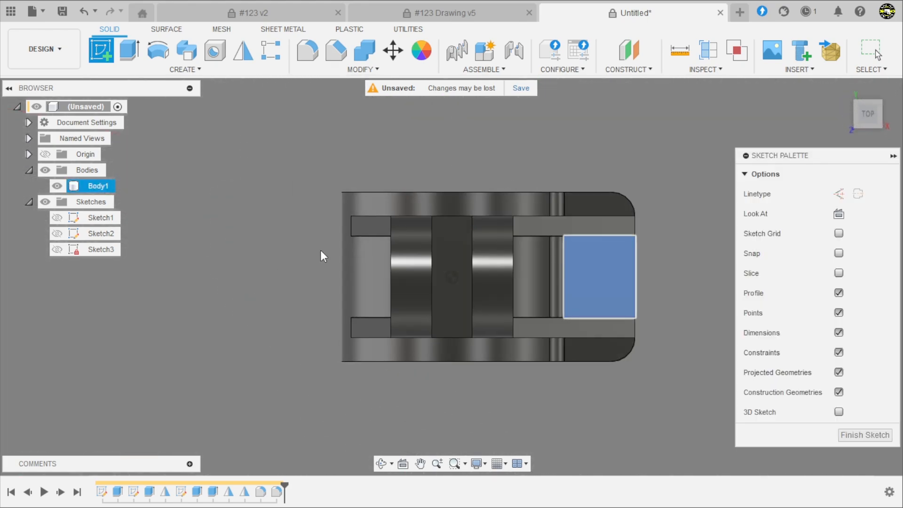
pyautogui.scroll(4, 431, 270)
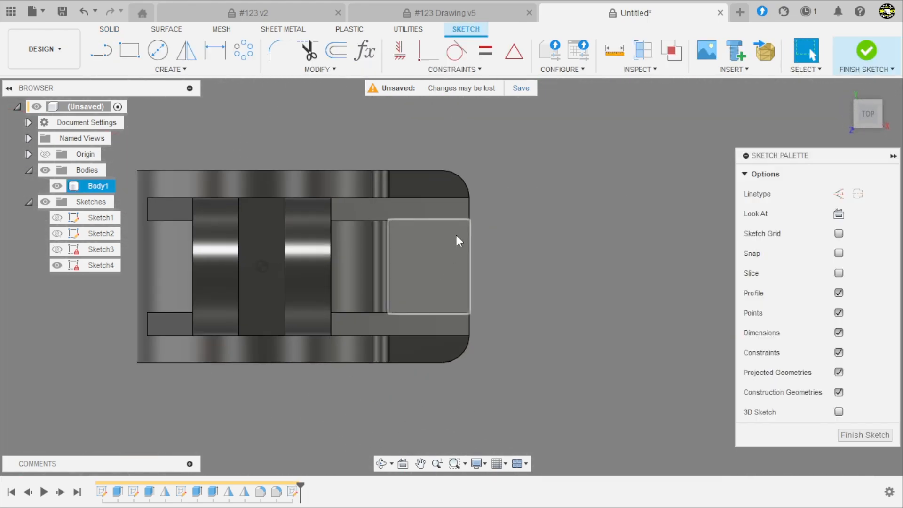
pyautogui.click(158, 50)
pyautogui.scroll(2, 433, 267)
pyautogui.click(433, 269)
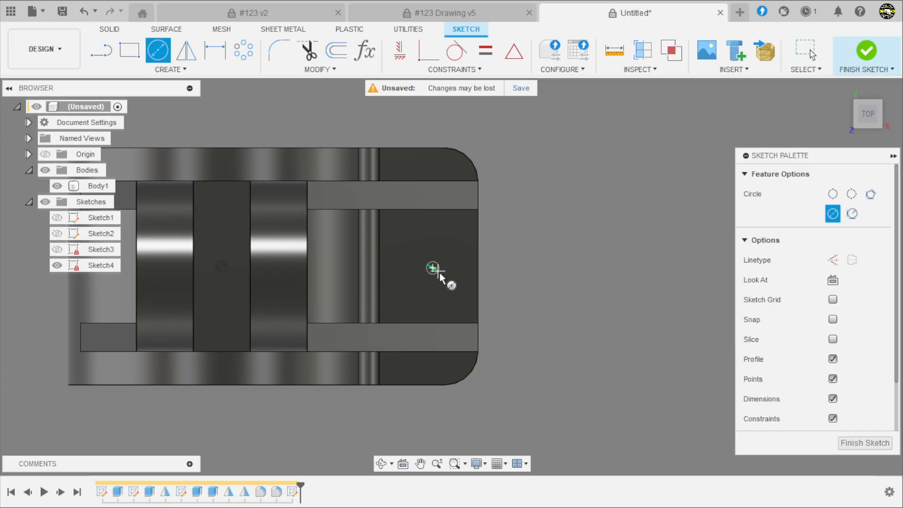
pyautogui.write('8')
pyautogui.press('Return')
pyautogui.press('Return')
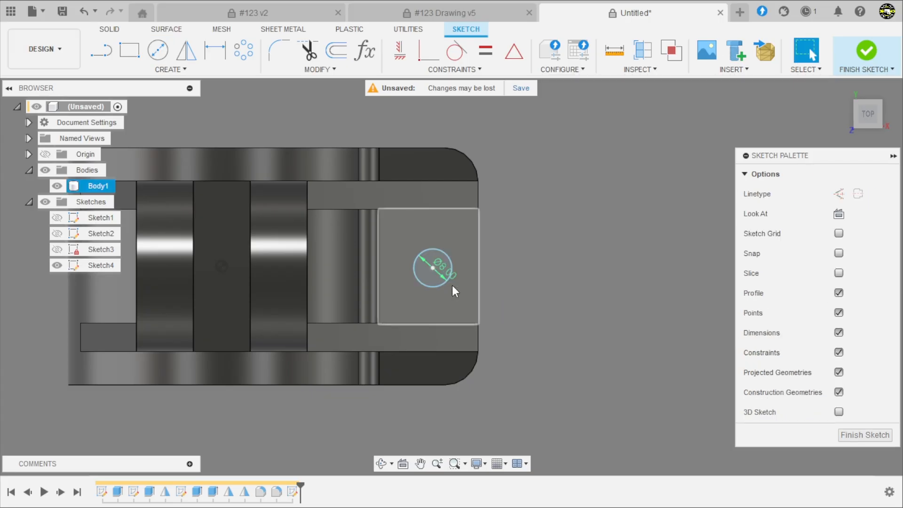
# Align the circle's centre horizontally with the sketch origin using a Horizontal/Vertical constraint.
pyautogui.click(400, 50)
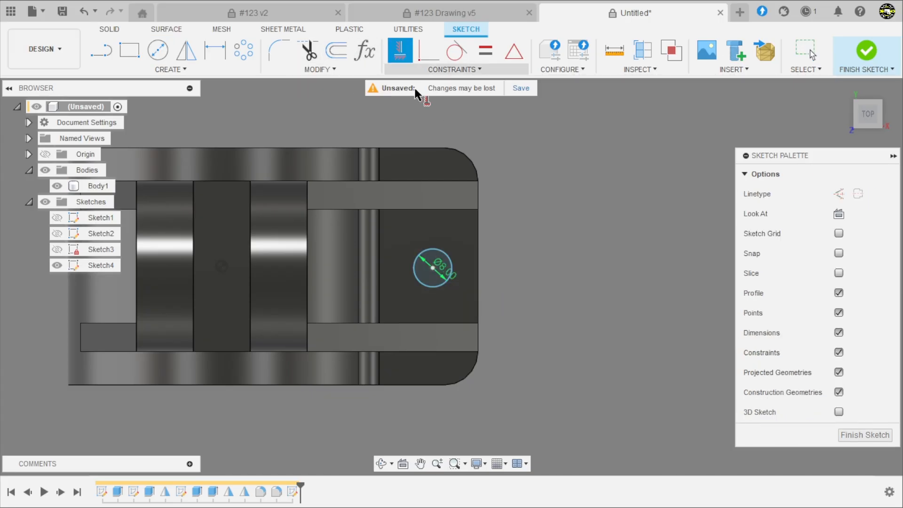
pyautogui.click(222, 266)
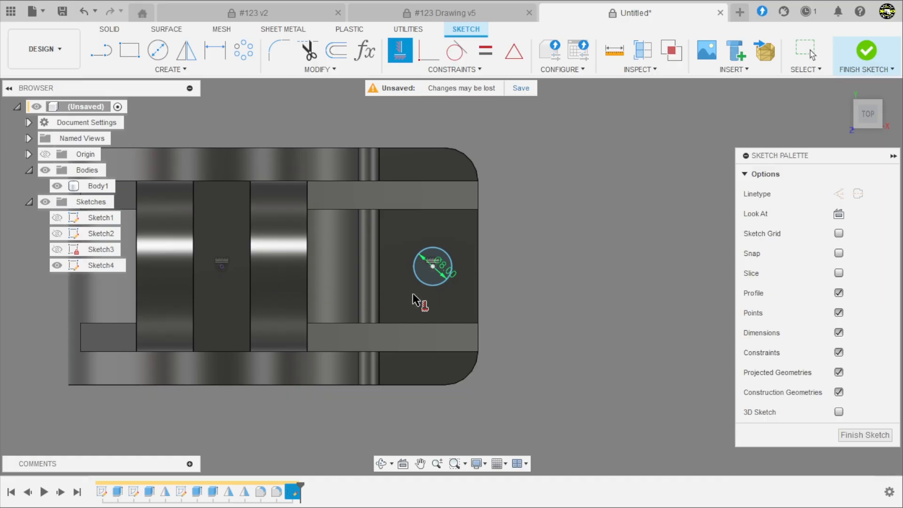
pyautogui.scroll(-2, 449, 301)
pyautogui.scroll(2, 449, 300)
pyautogui.press('Escape')
# Dimension the circle's centre 10 mm from the flange's outer edge and finish the sketch.
pyautogui.press('d')
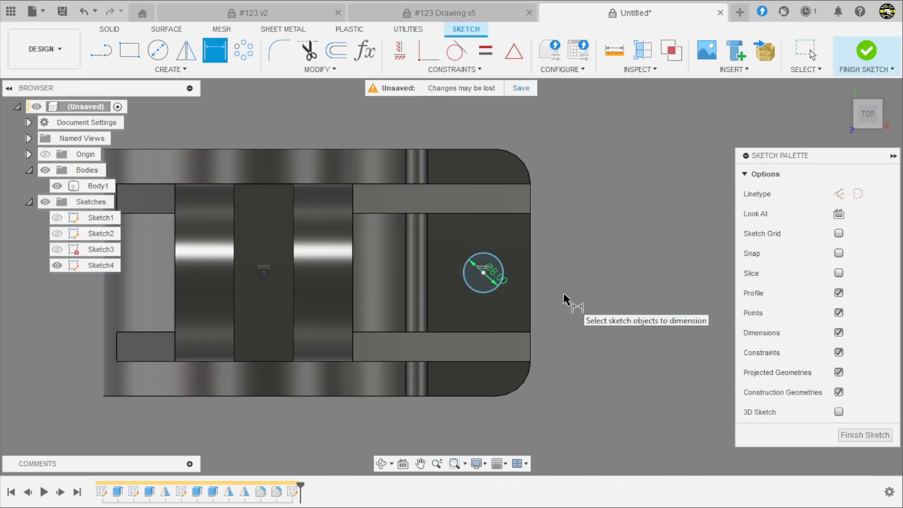
pyautogui.click(532, 301)
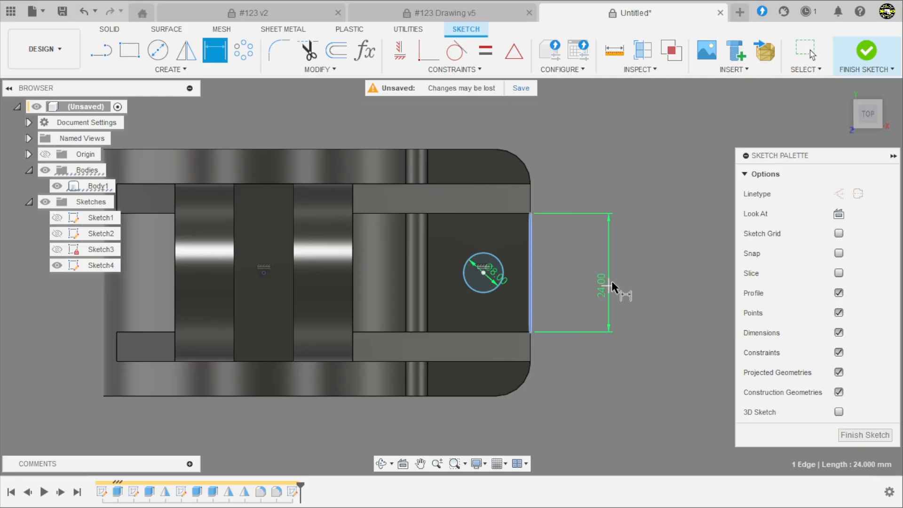
pyautogui.click(484, 273)
pyautogui.click(511, 235)
pyautogui.doubleClick(510, 234)
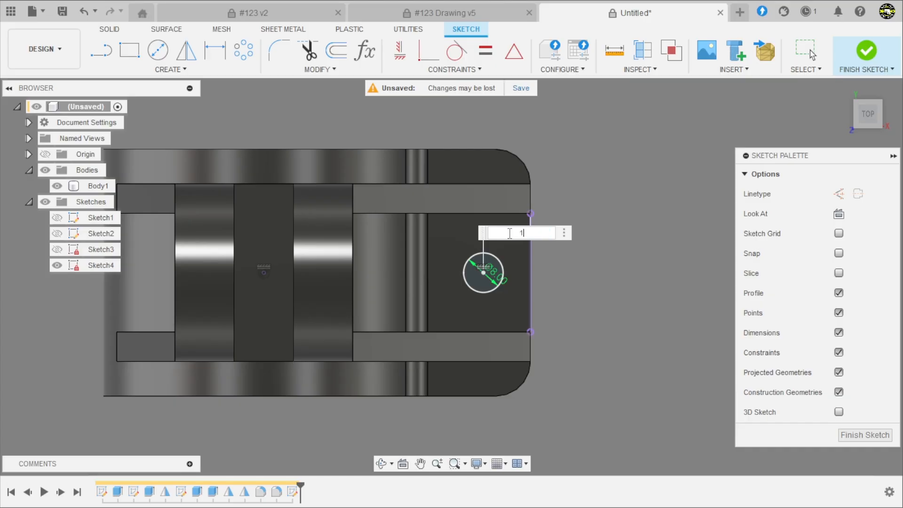
pyautogui.press('Escape')
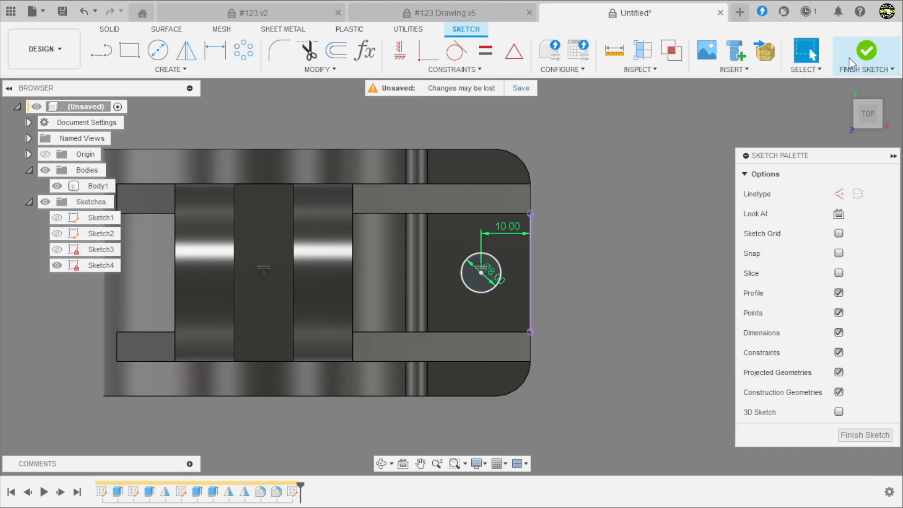
pyautogui.click(861, 51)
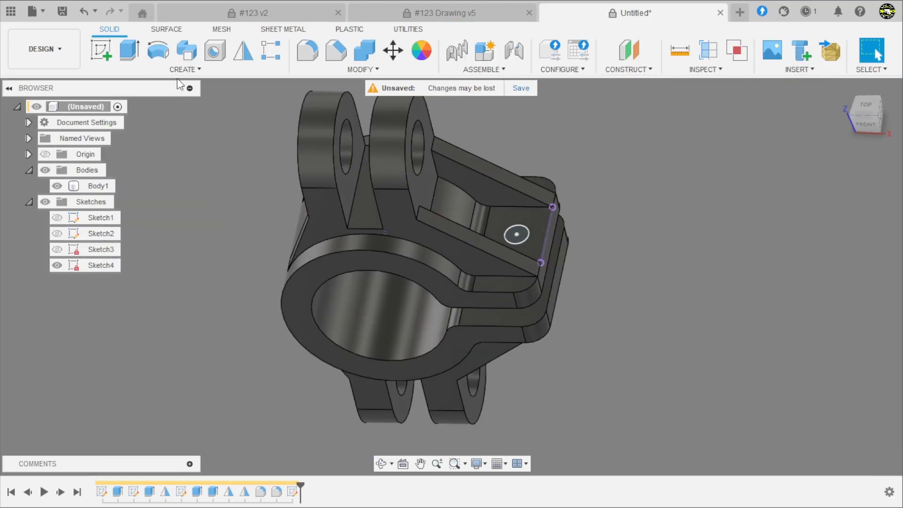
# Extrude the 8 mm circle downward about 69 mm as a cut through both flanges to form the bolt holes.
pyautogui.click(128, 52)
pyautogui.click(517, 233)
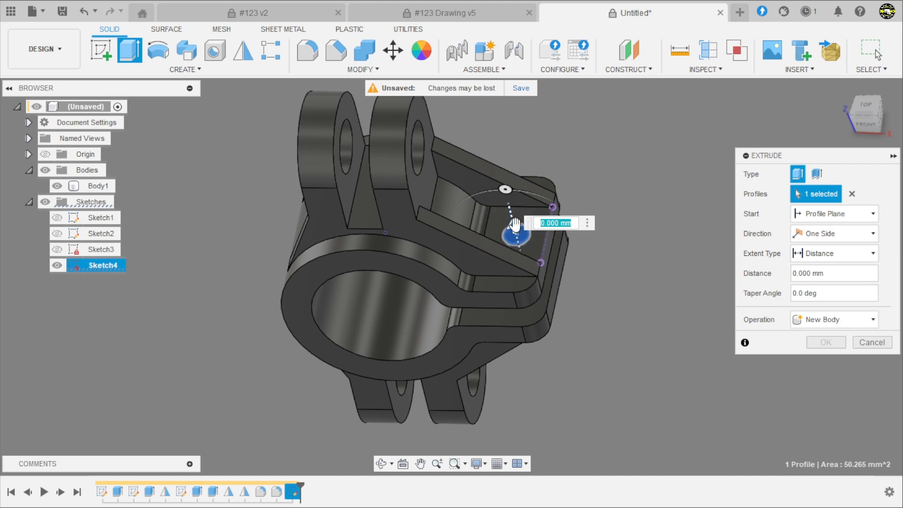
pyautogui.moveTo(536, 290); pyautogui.dragTo(577, 360)
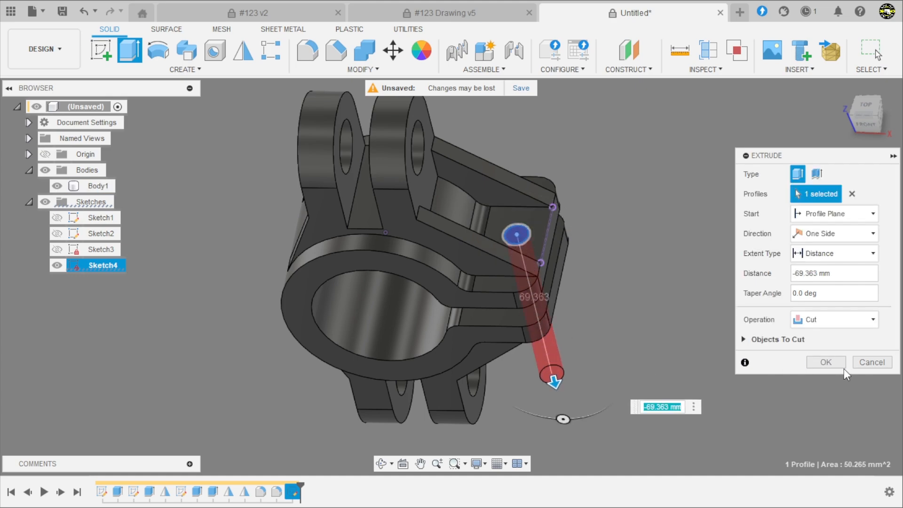
pyautogui.click(831, 360)
pyautogui.scroll(-3, 726, 332)
pyautogui.keyDown('shift'); pyautogui.moveTo(629, 323); pyautogui.dragTo(539, 447, button='middle'); pyautogui.keyUp('shift')
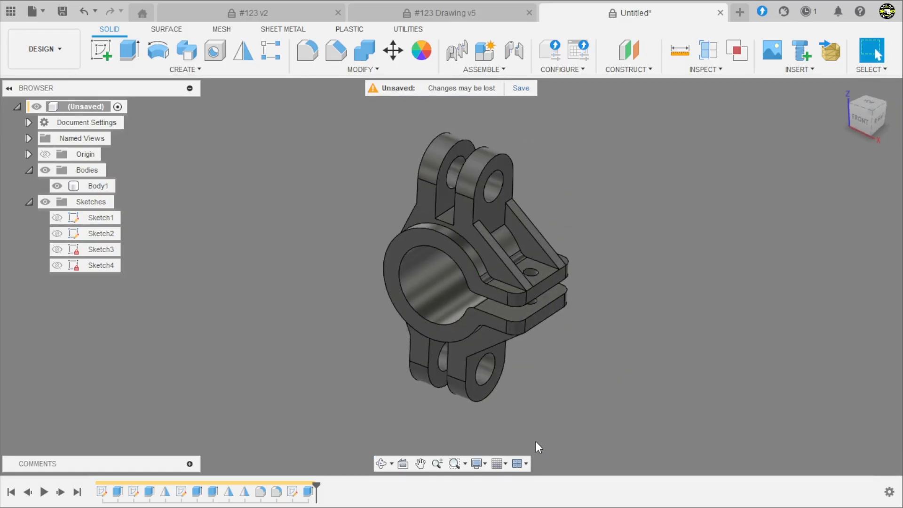
pyautogui.scroll(2, 547, 383)
pyautogui.scroll(-2, 547, 392)
pyautogui.scroll(3, 583, 325)
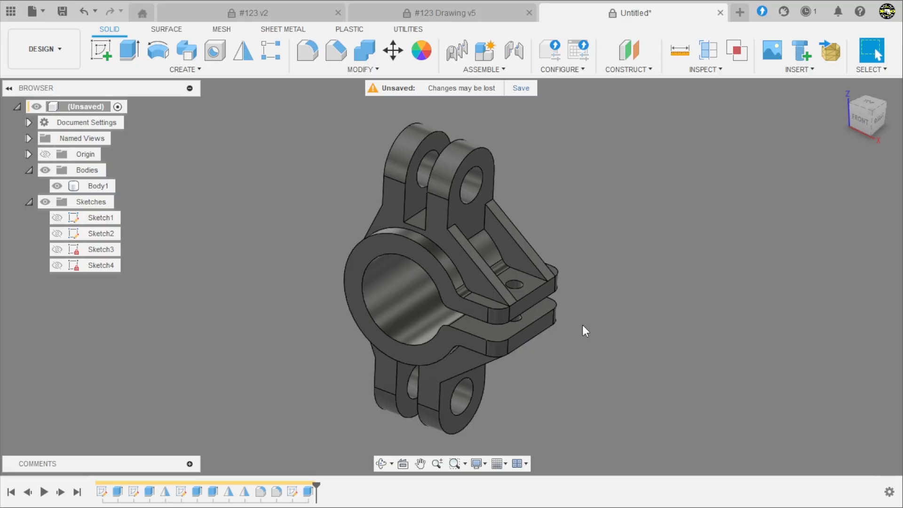
pyautogui.keyDown('shift'); pyautogui.moveTo(595, 327); pyautogui.dragTo(591, 335, button='middle'); pyautogui.keyUp('shift')
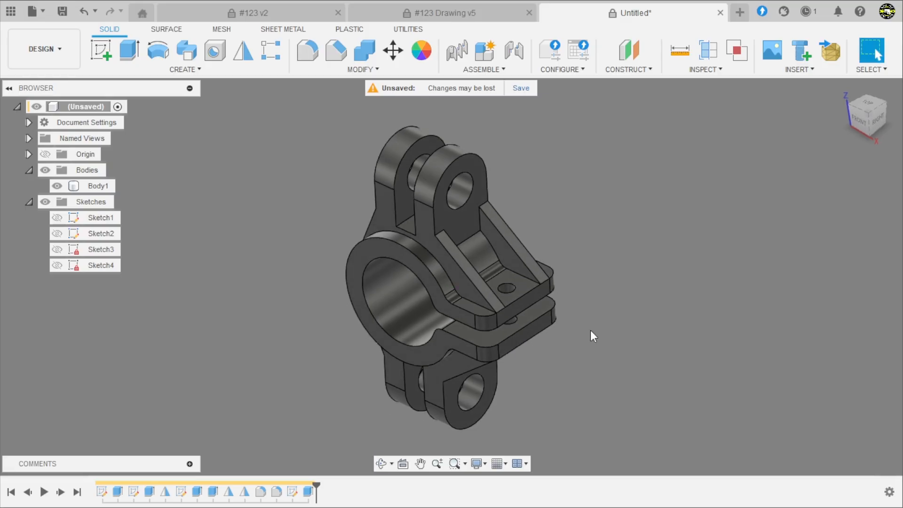